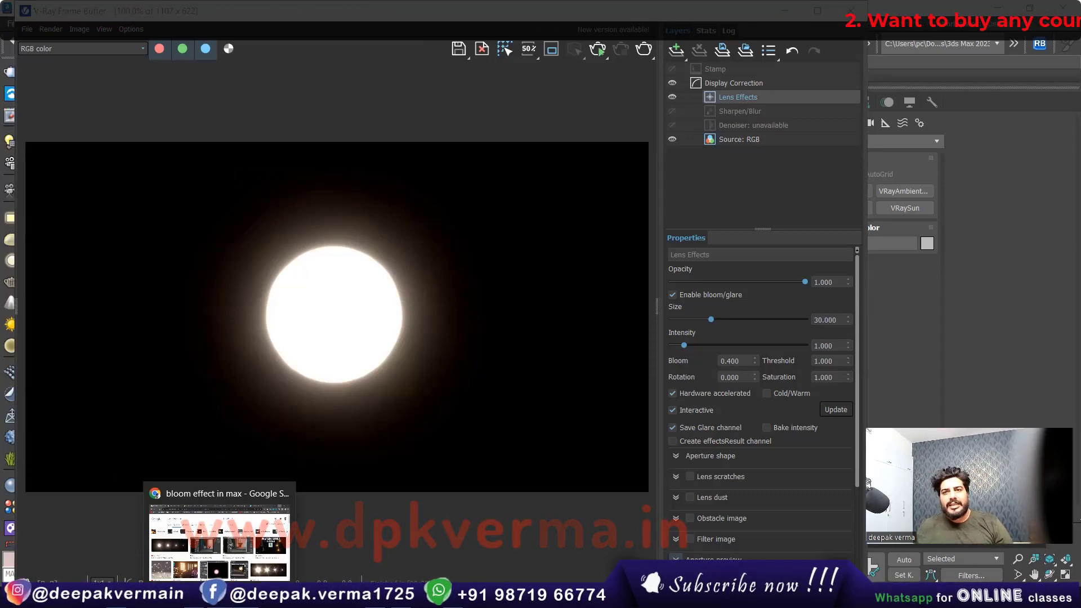
# Leave the bloomed sphere render and show the online course store page in Chrome
pyautogui.click(220, 541)
pyautogui.click(475, 14)
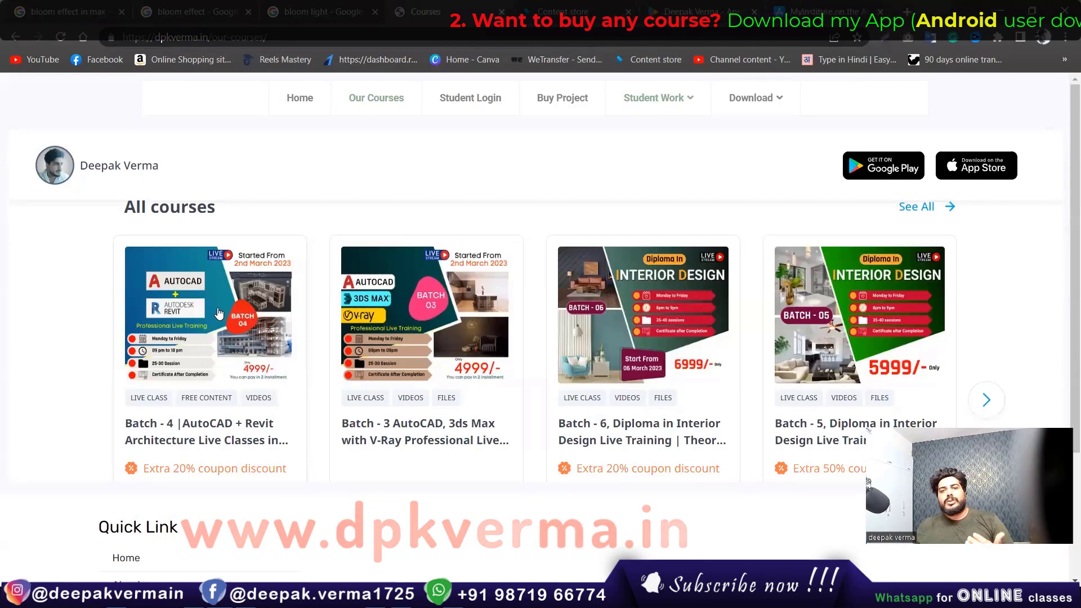
# View the Google Play and MyInstitute App Store listings, then go back to dpkverma.in Our Courses
pyautogui.click(739, 7)
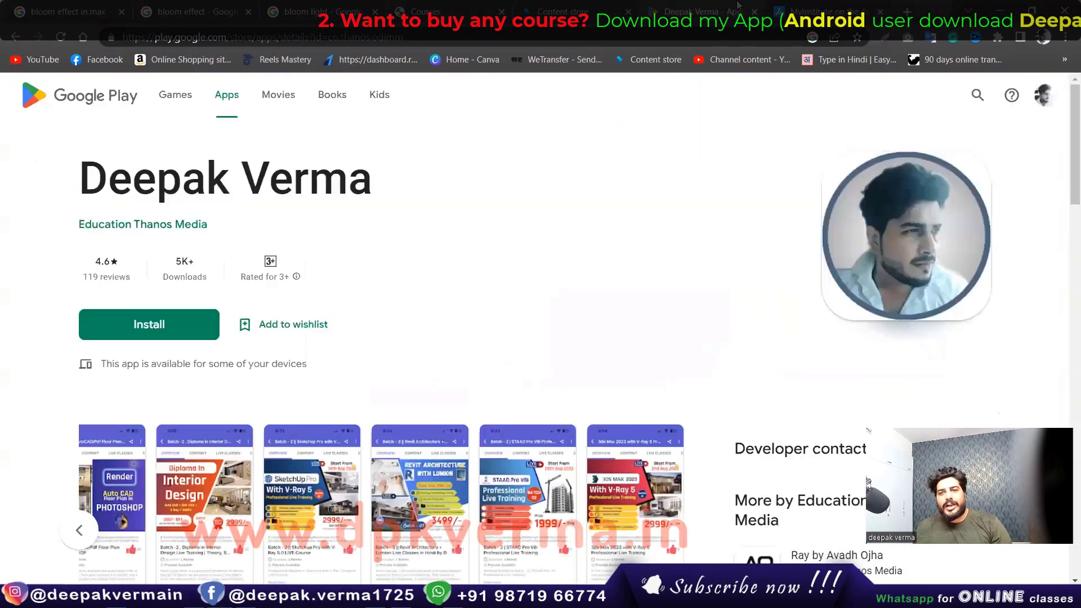
pyautogui.click(822, 12)
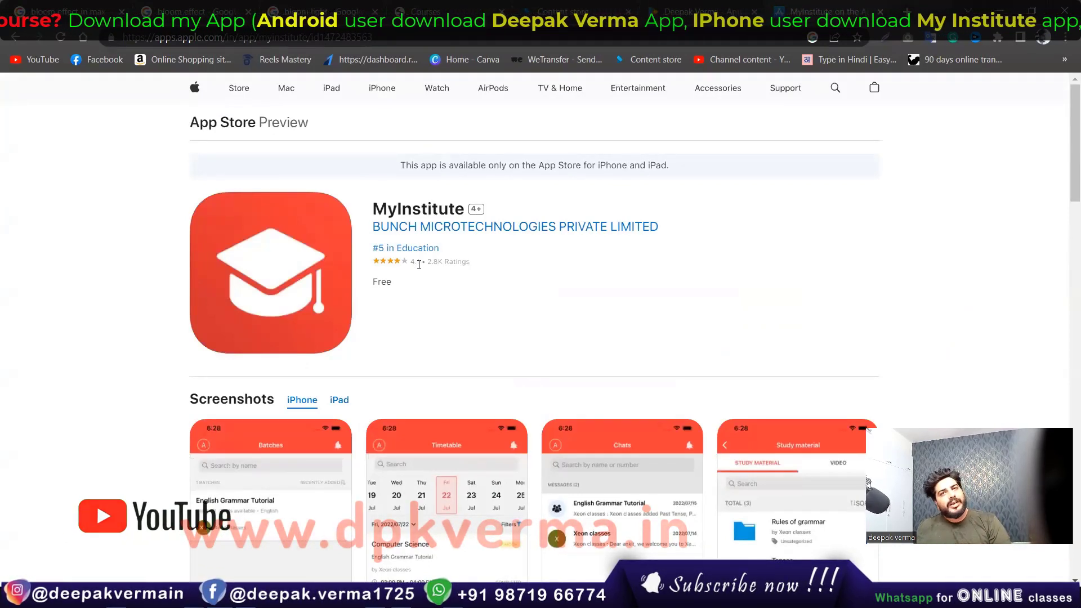
pyautogui.click(425, 11)
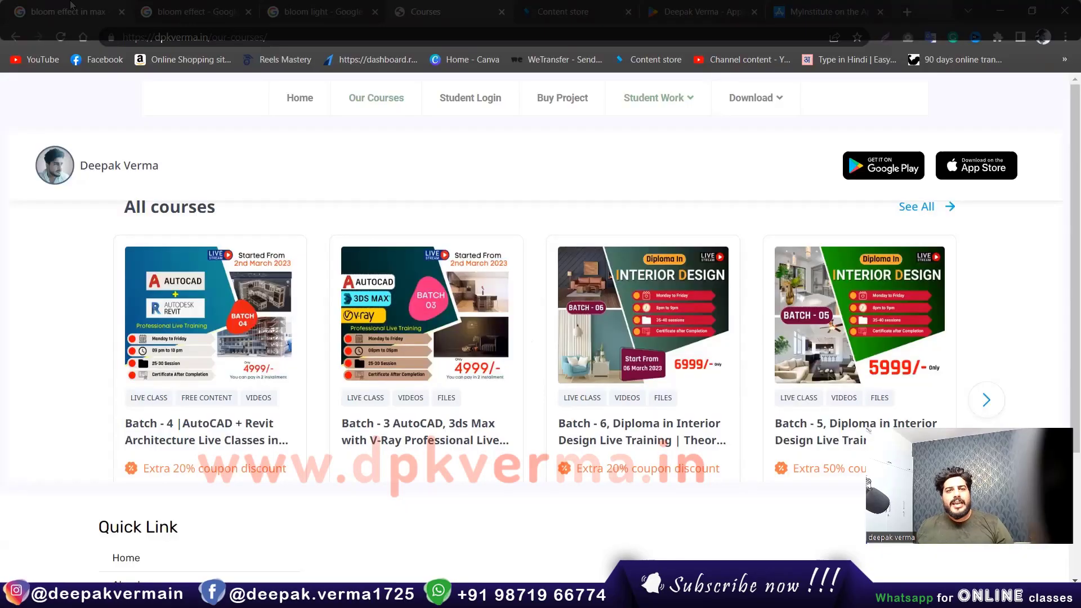
# Scroll through the Google Images results for bloom effect in max
pyautogui.click(70, 7)
pyautogui.scroll(-3, 51, 224)
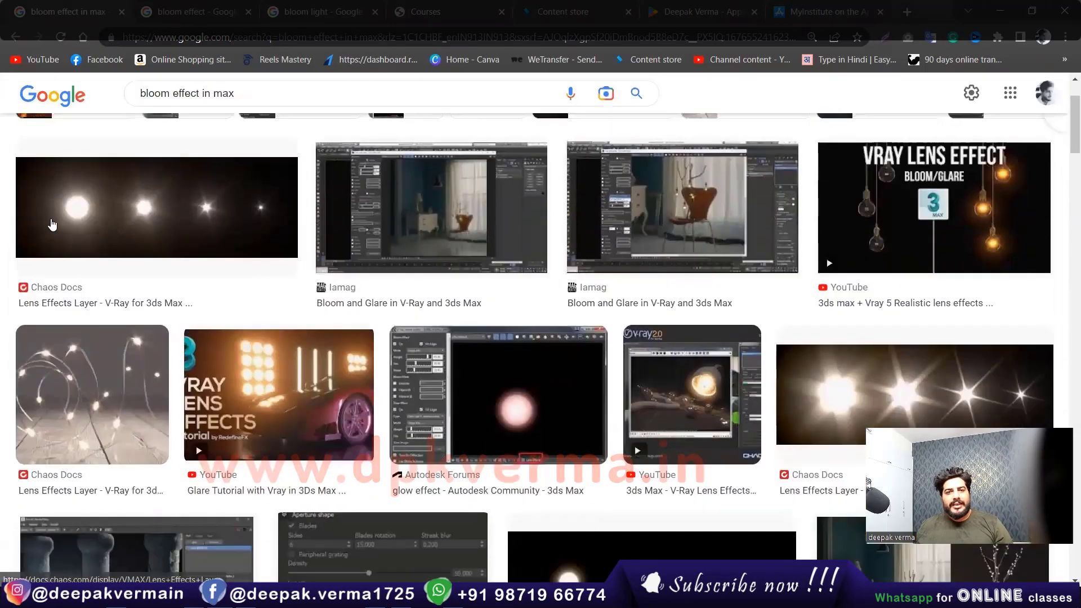
pyautogui.scroll(-1, 52, 224)
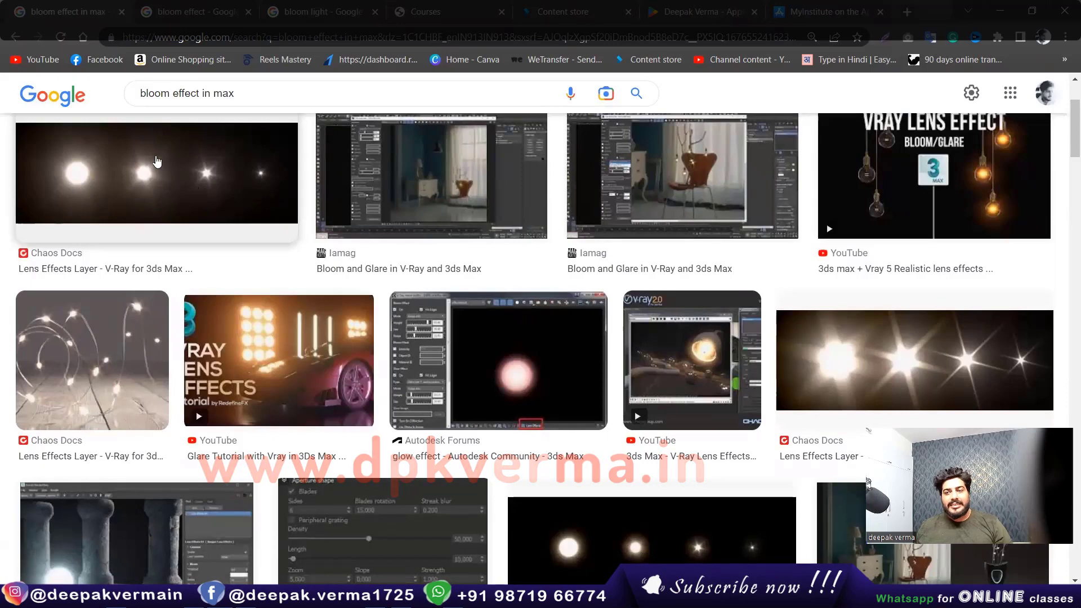
pyautogui.scroll(-2, 282, 290)
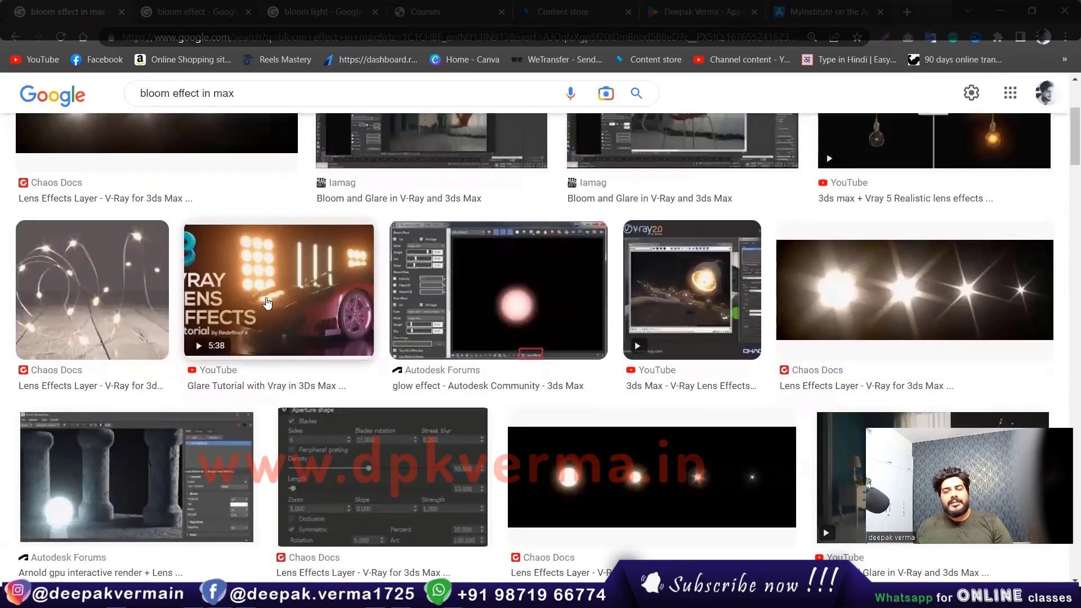
pyautogui.scroll(-2, 267, 304)
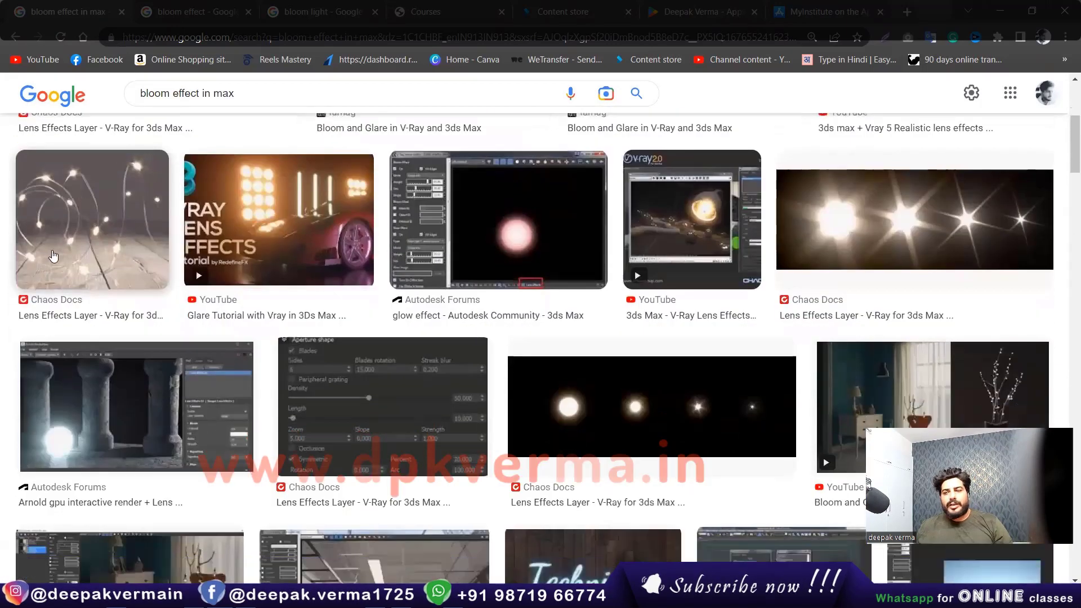
pyautogui.scroll(-2, 325, 369)
pyautogui.scroll(-4, 325, 370)
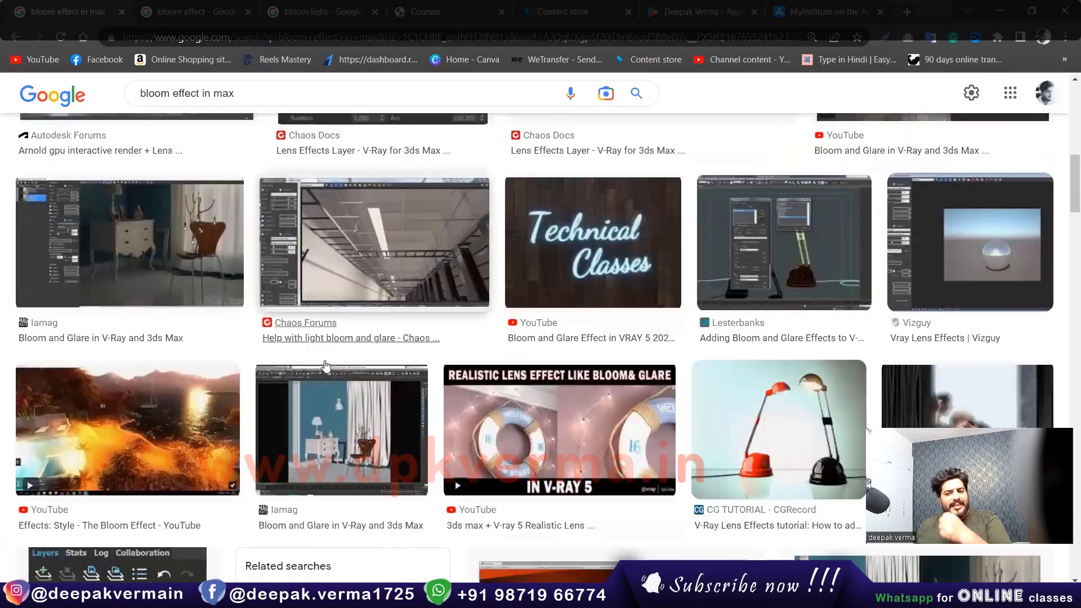
pyautogui.scroll(-2, 325, 366)
# Browse the 'bloom effect' Google Images results
pyautogui.click(191, 11)
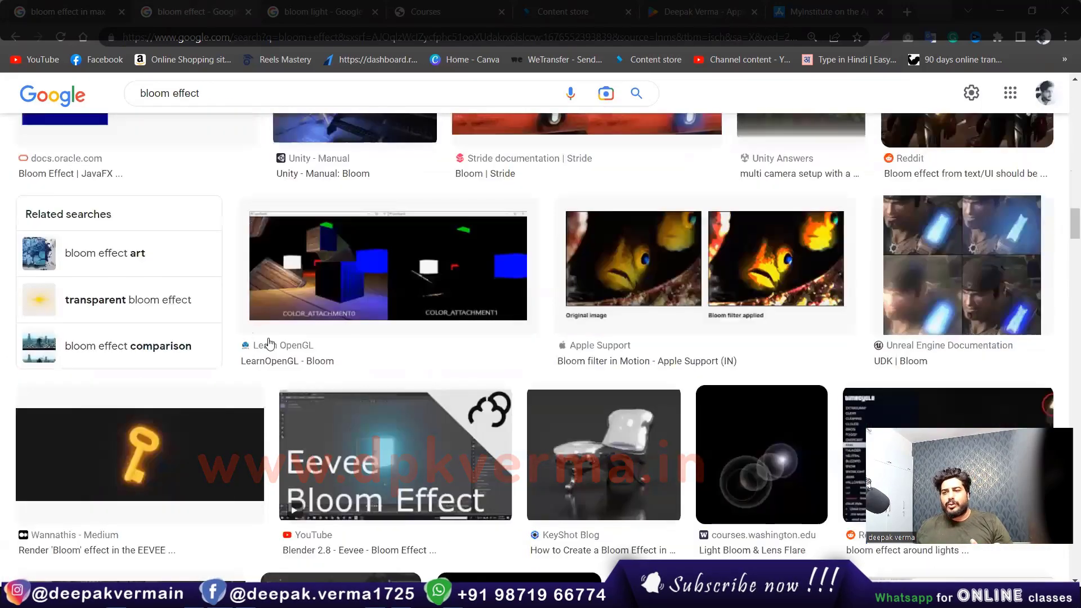
pyautogui.scroll(-4, 270, 344)
pyautogui.scroll(8, 285, 349)
pyautogui.scroll(5, 285, 349)
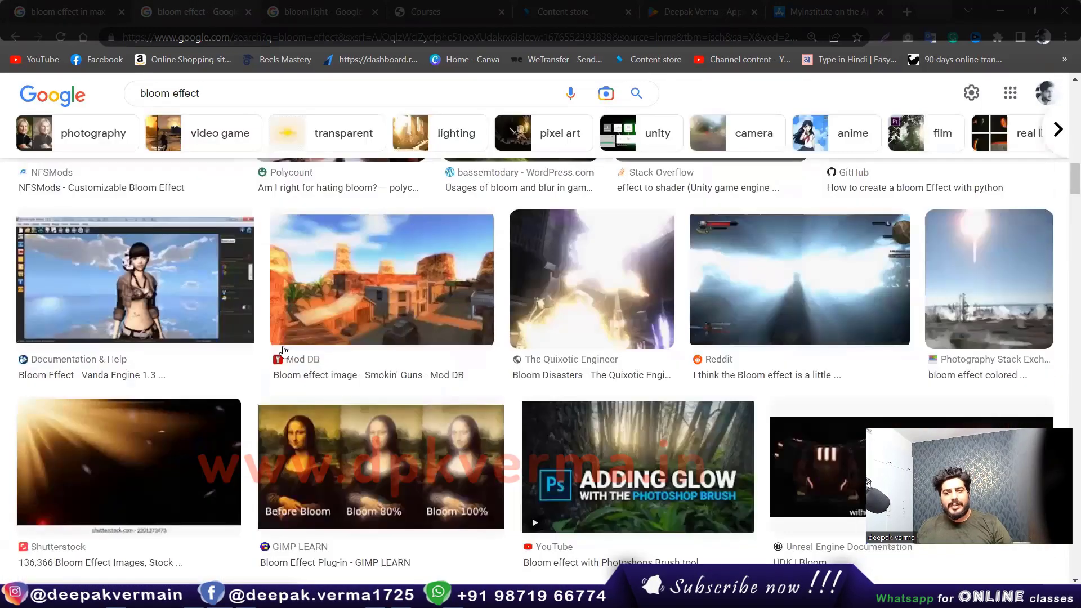
pyautogui.scroll(5, 536, 308)
pyautogui.scroll(5, 202, 359)
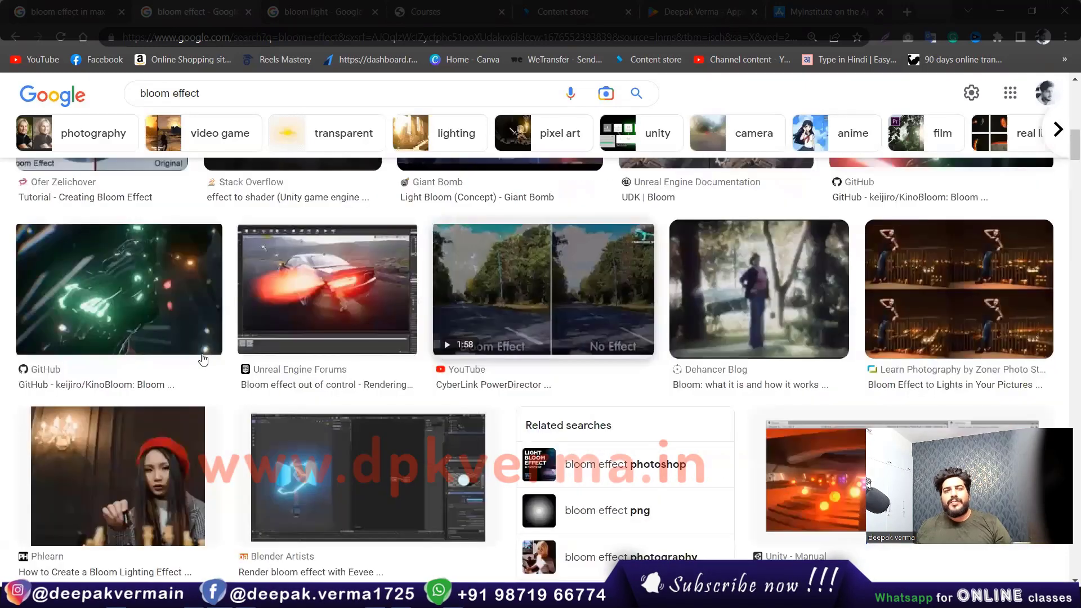
pyautogui.scroll(5, 202, 359)
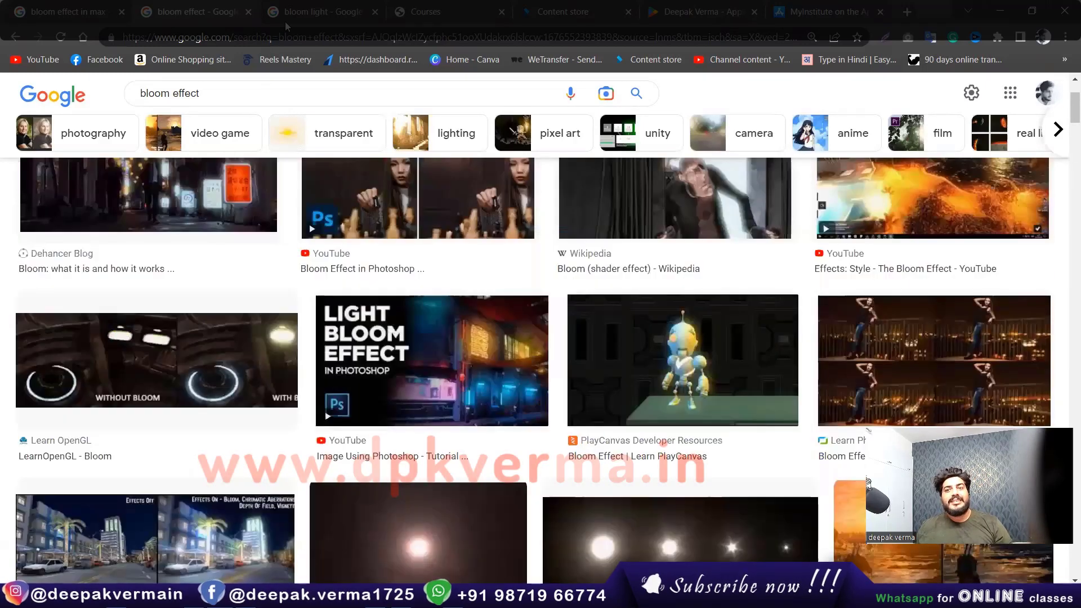
# Look over the 'bloom light' image results, then minimize Chrome to return to 3ds Max
pyautogui.click(284, 22)
pyautogui.scroll(-2, 993, 165)
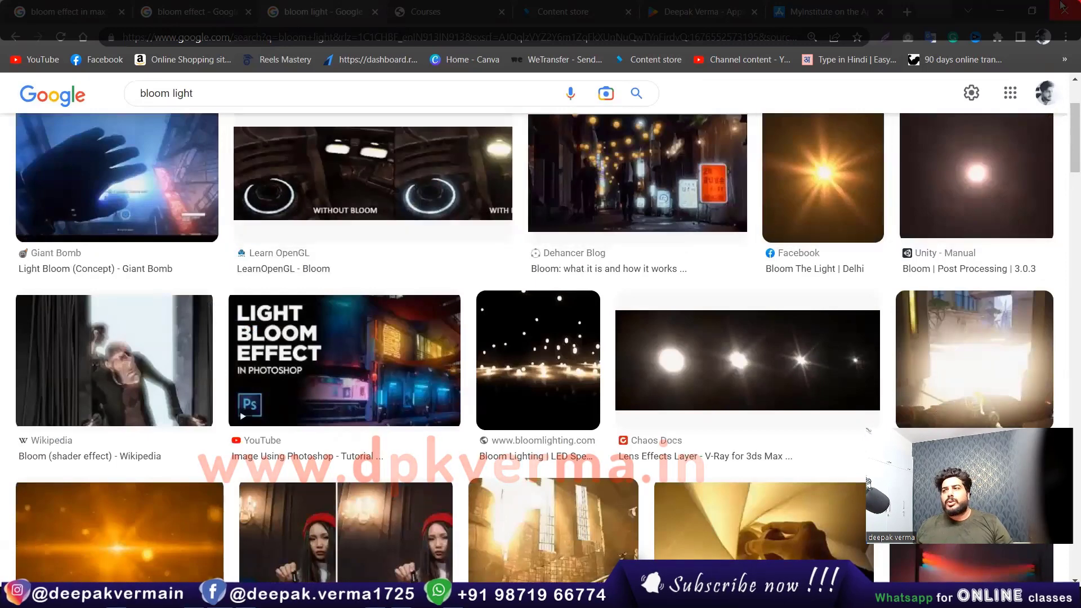
pyautogui.click(1008, 8)
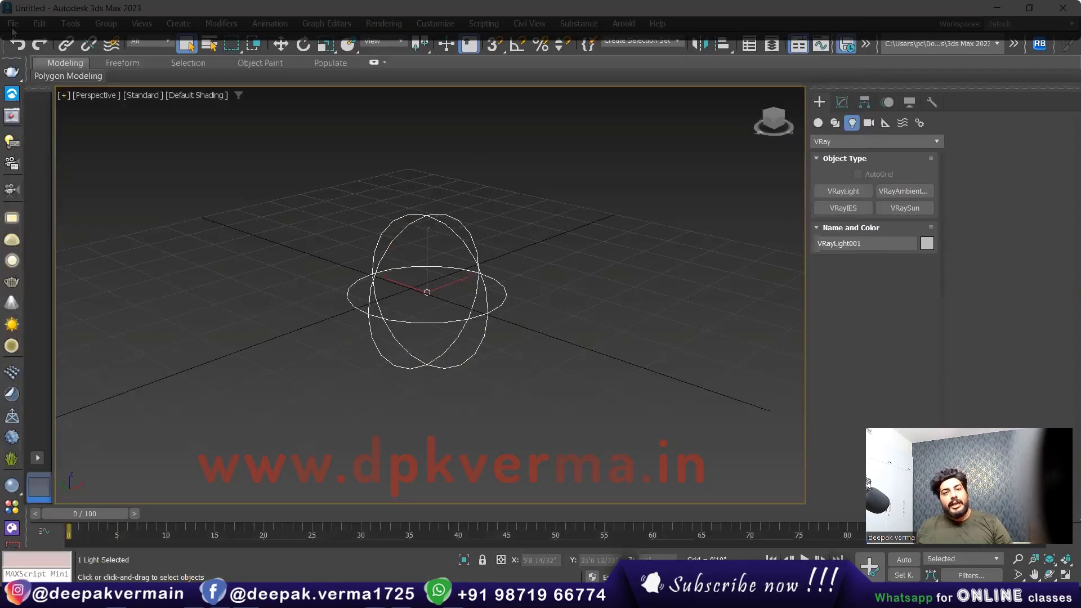
# Reset 3ds Max to a blank scene without saving the current one
pyautogui.click(13, 24)
pyautogui.click(25, 62)
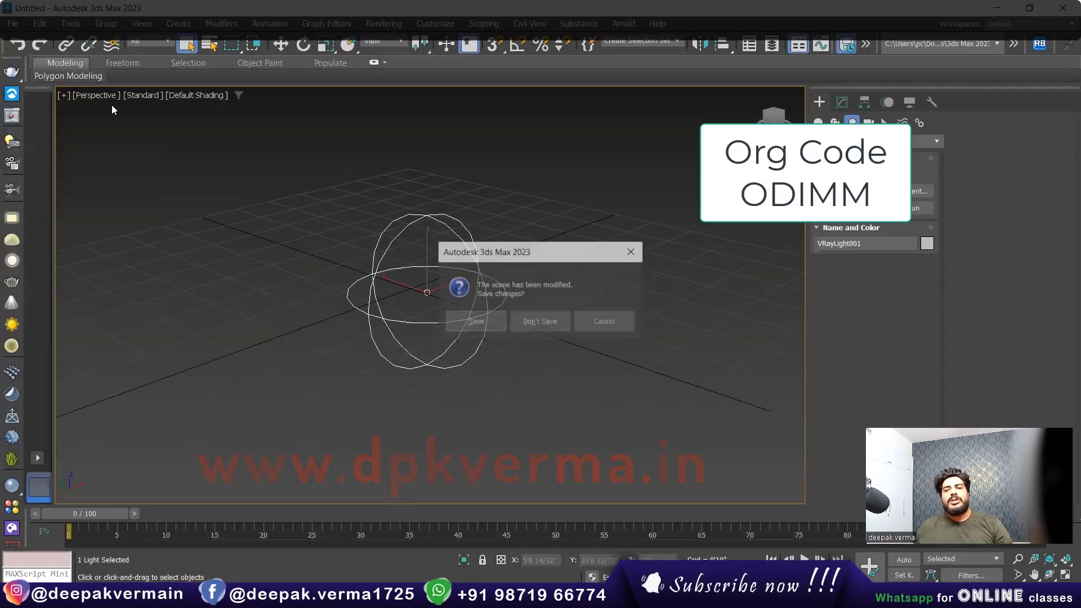
pyautogui.click(524, 326)
pyautogui.click(508, 325)
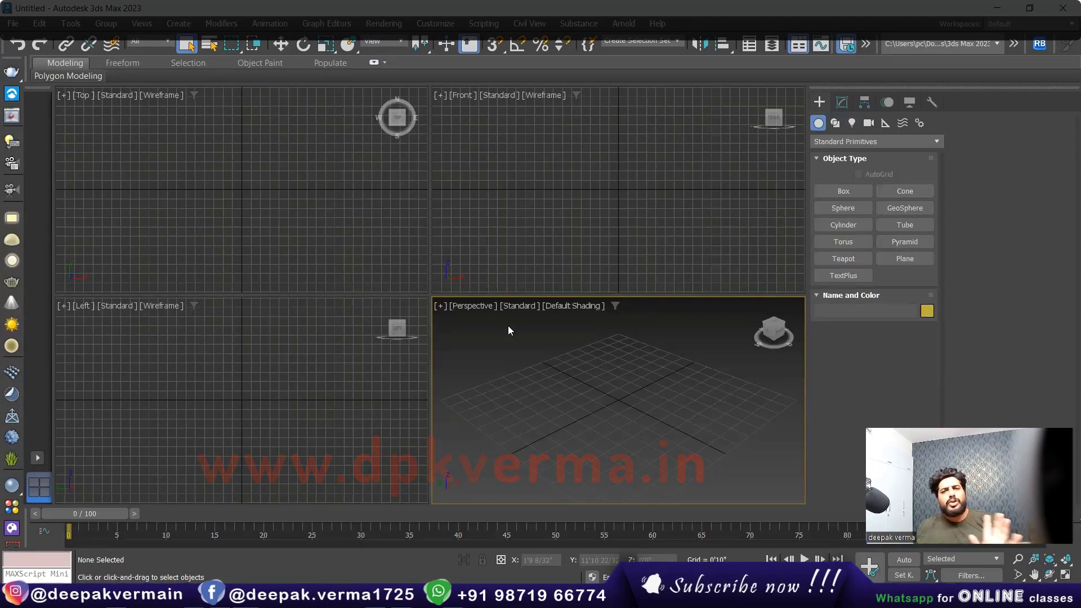
# Maximize the Perspective view and draw a Sphere-type VRayLight at the grid centre
pyautogui.hotkey('alt', 'w')
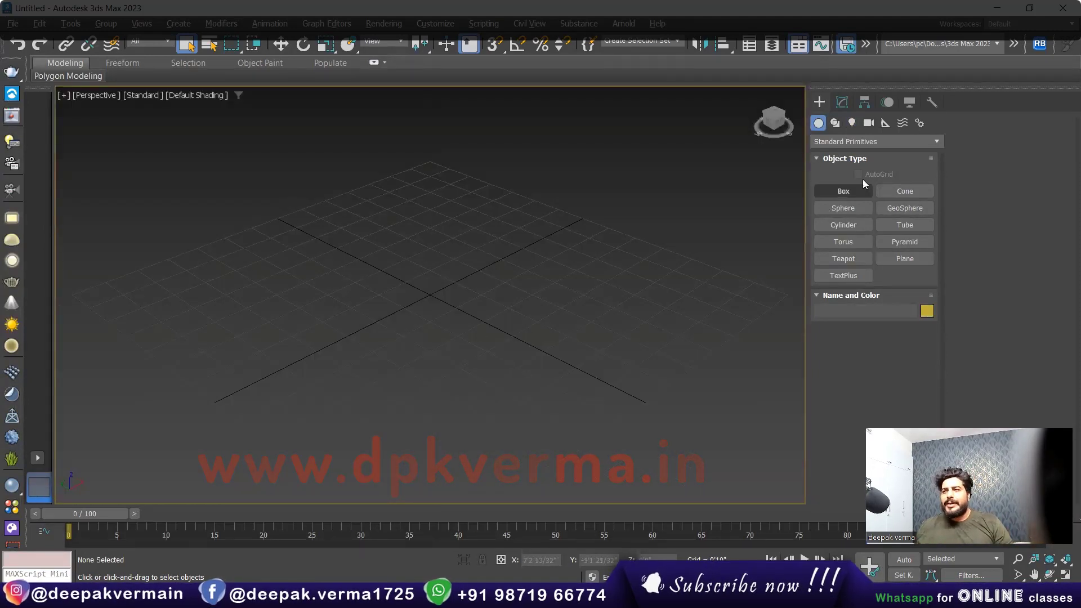
pyautogui.click(852, 122)
pyautogui.click(845, 141)
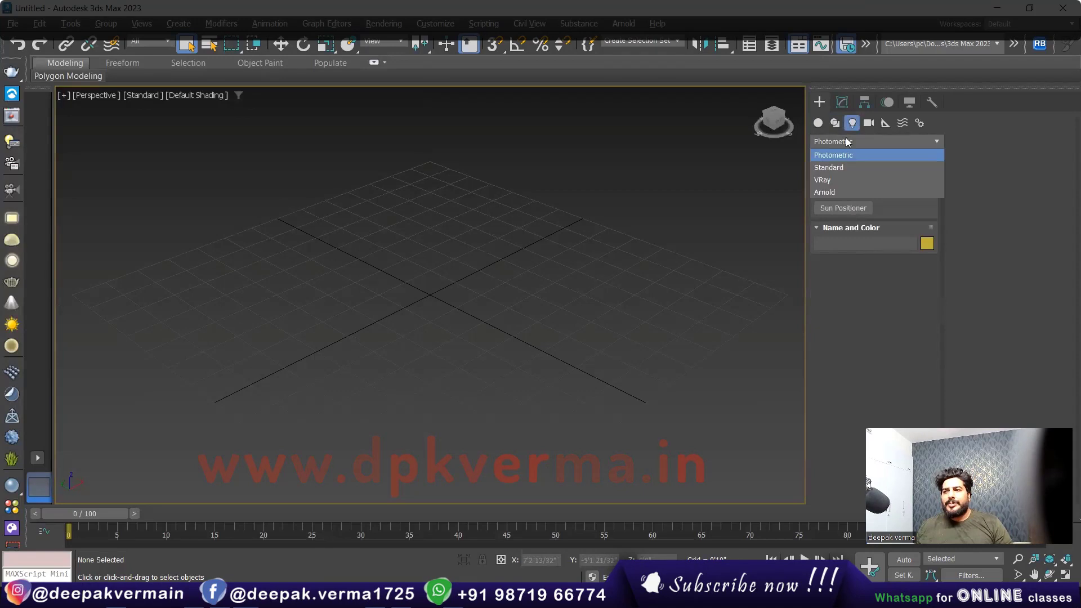
pyautogui.click(832, 179)
pyautogui.click(843, 191)
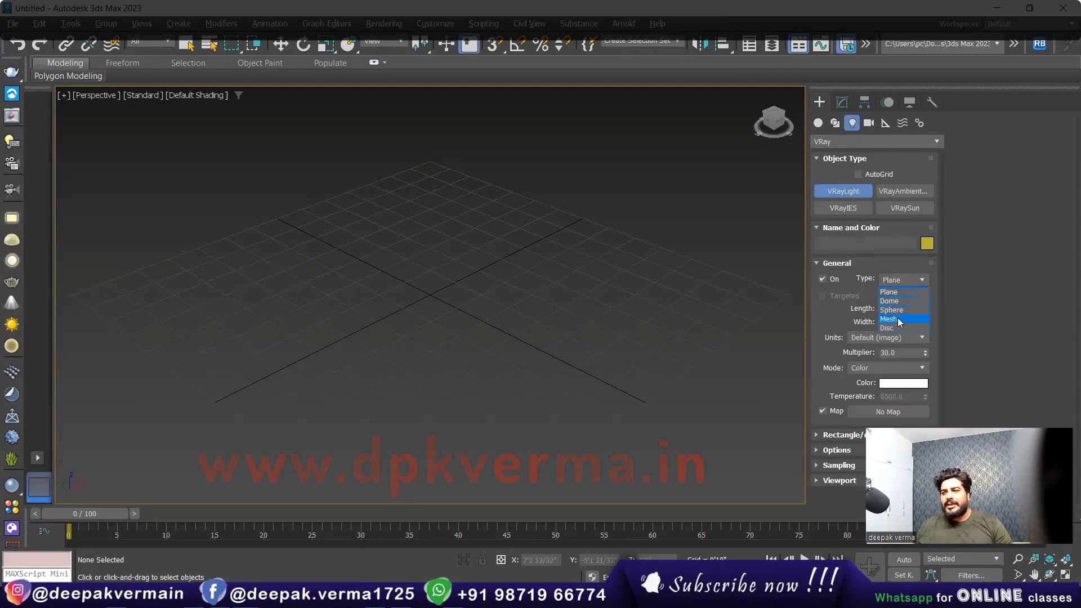
pyautogui.click(893, 309)
pyautogui.moveTo(424, 301); pyautogui.dragTo(467, 315)
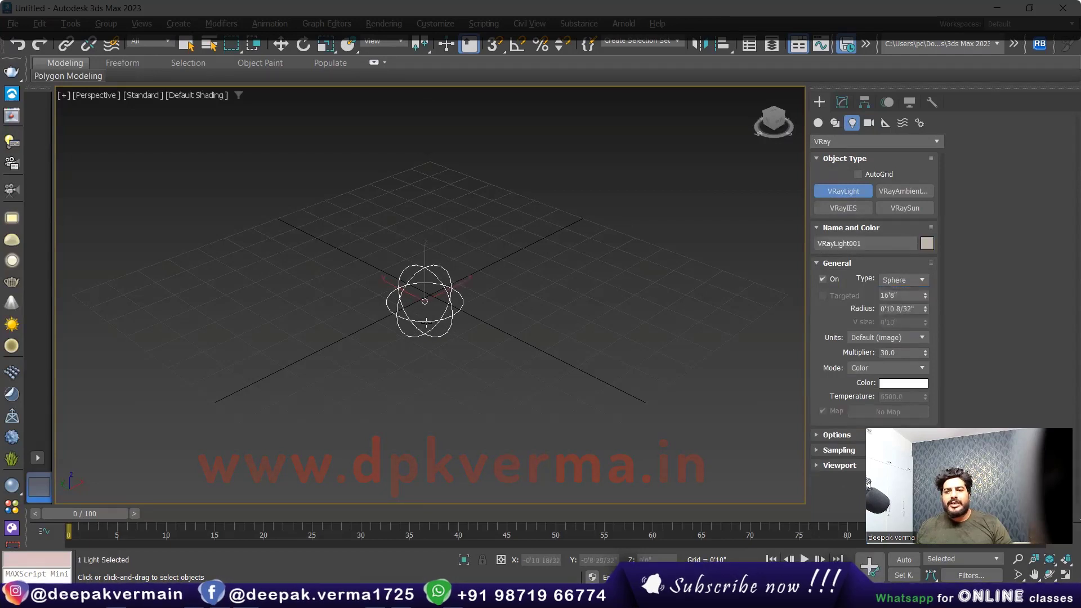
pyautogui.rightClick(536, 333)
pyautogui.moveTo(536, 334); pyautogui.dragTo(487, 311, button='middle')
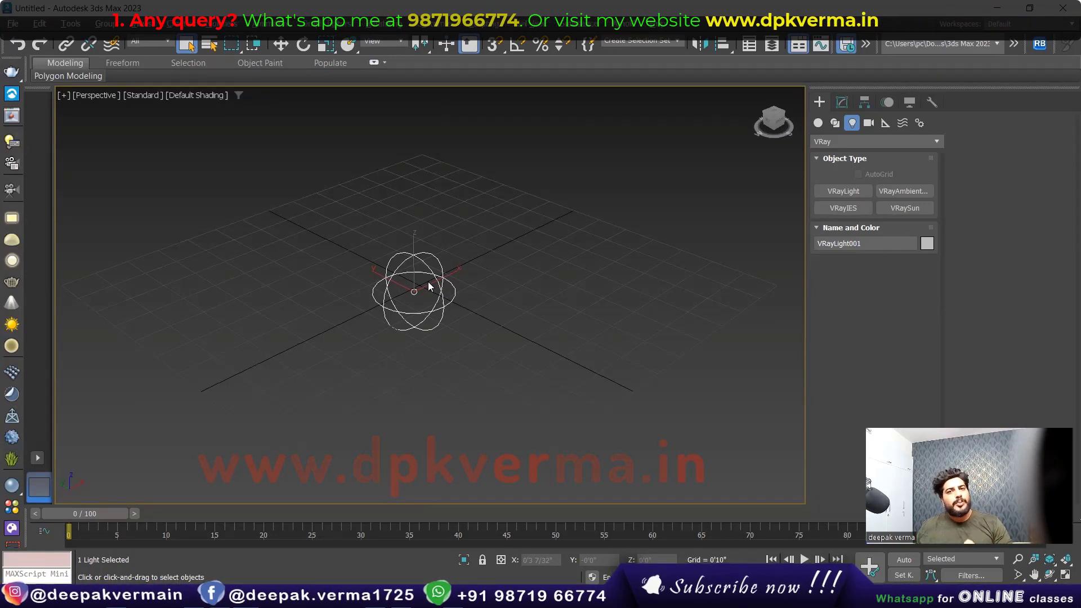
# Confirm VRayLight001's shape stays Sphere and recentre the view on the light
pyautogui.click(843, 191)
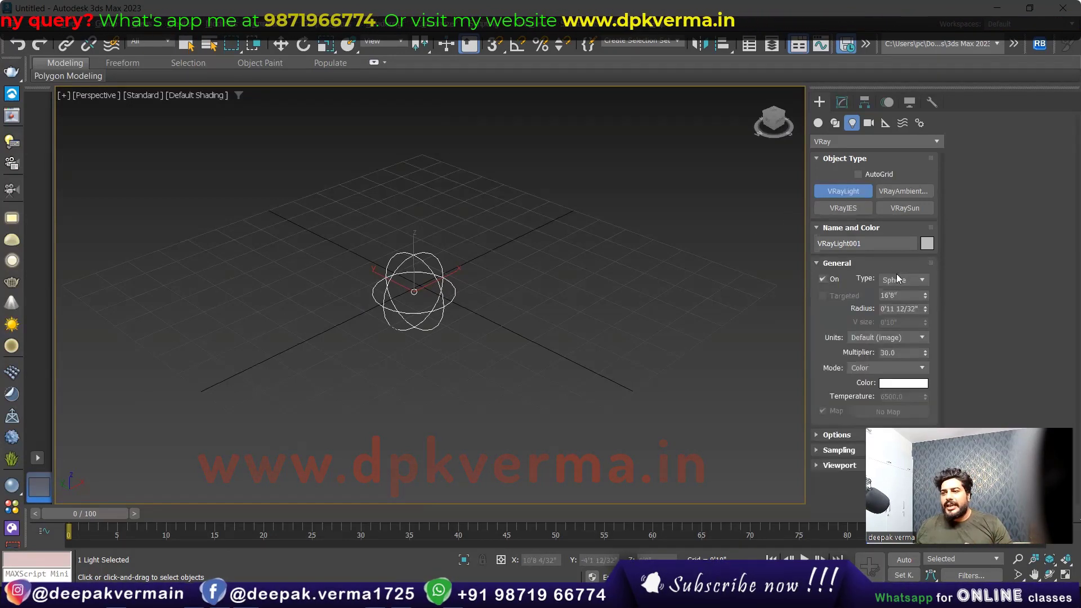
pyautogui.click(897, 278)
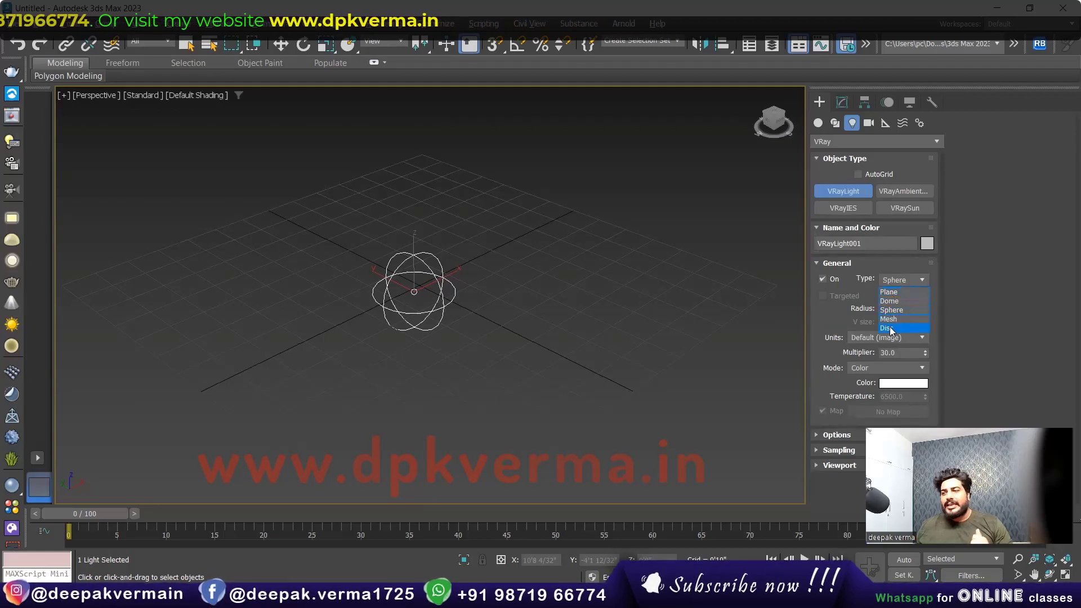
pyautogui.click(476, 313)
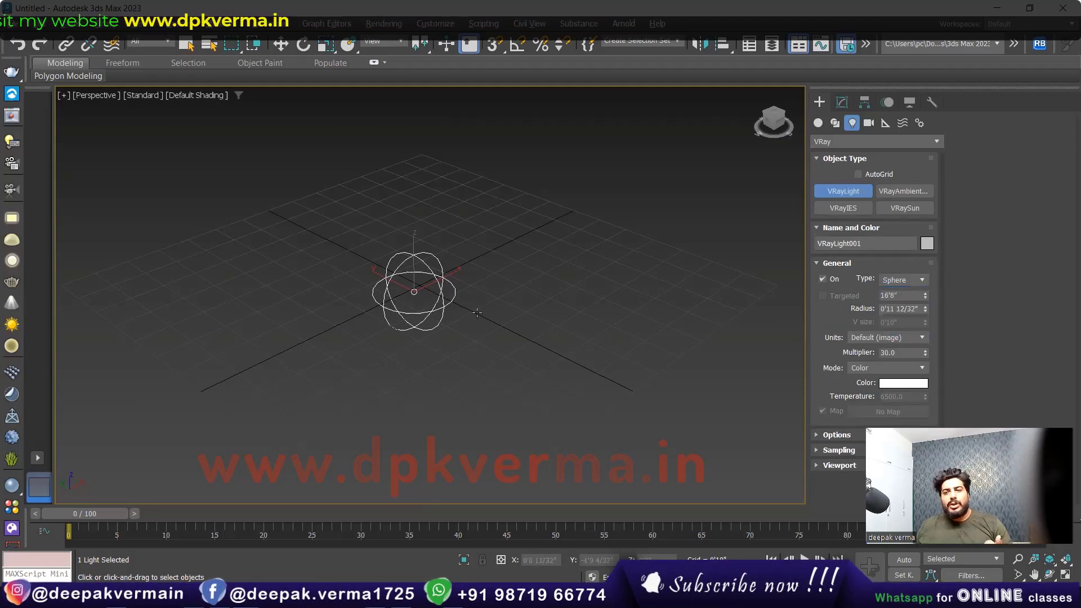
pyautogui.scroll(2, 467, 312)
pyautogui.scroll(2, 450, 311)
pyautogui.scroll(1, 432, 311)
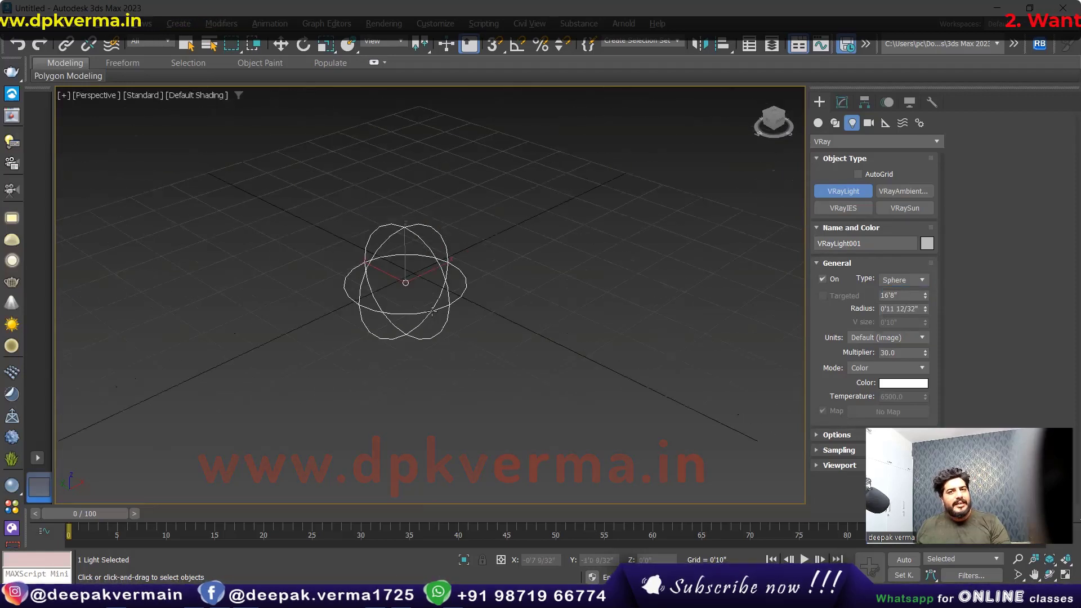
pyautogui.moveTo(432, 311); pyautogui.dragTo(427, 290, button='middle')
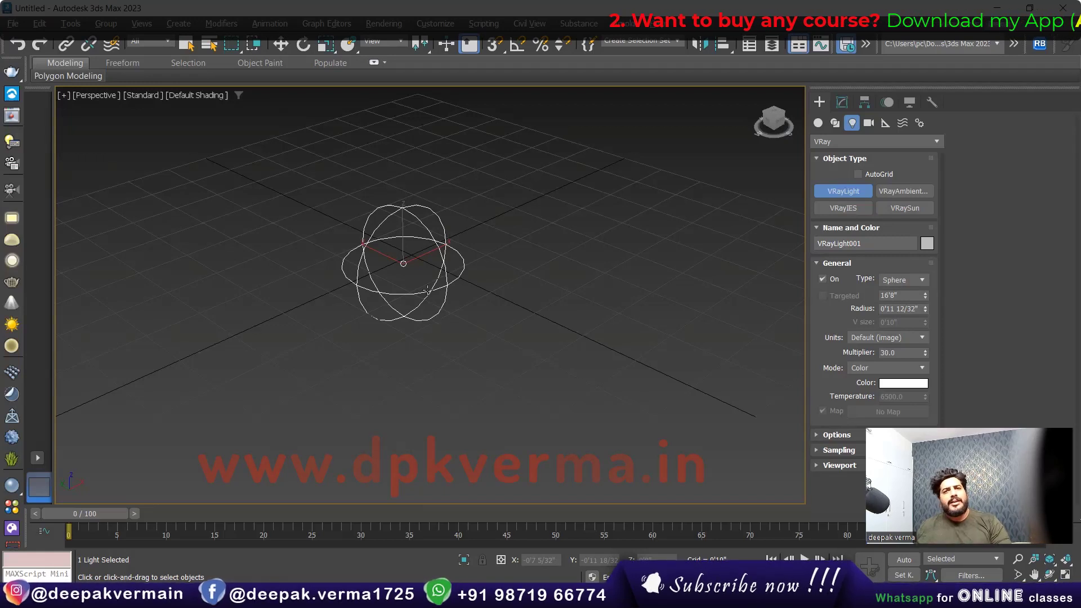
# Render the sphere light in the V-Ray Frame Buffer and enlarge the Layers list to show every layer
pyautogui.click(11, 116)
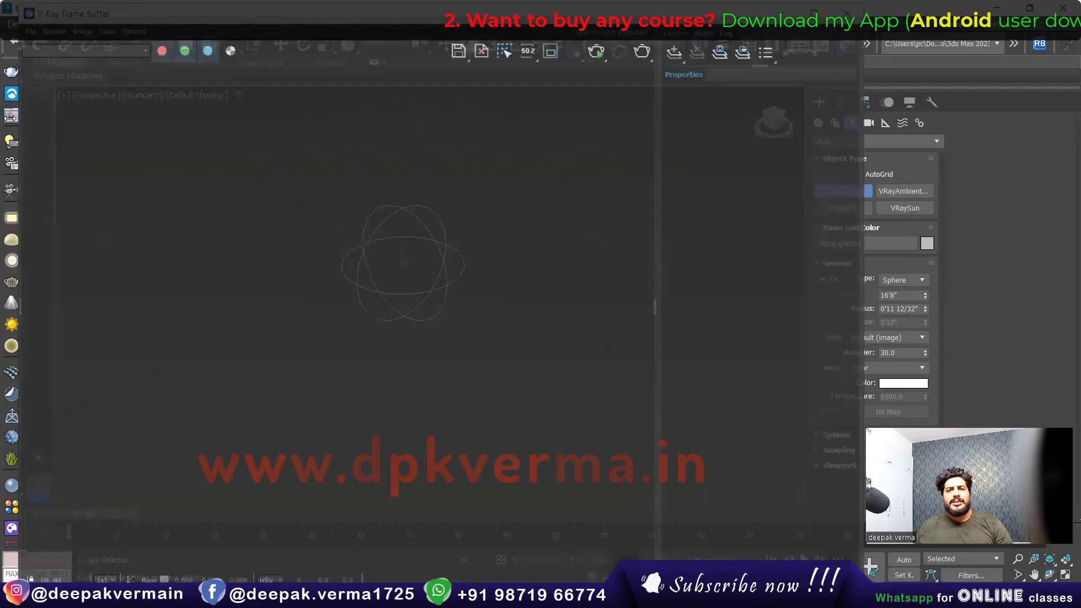
pyautogui.click(656, 306)
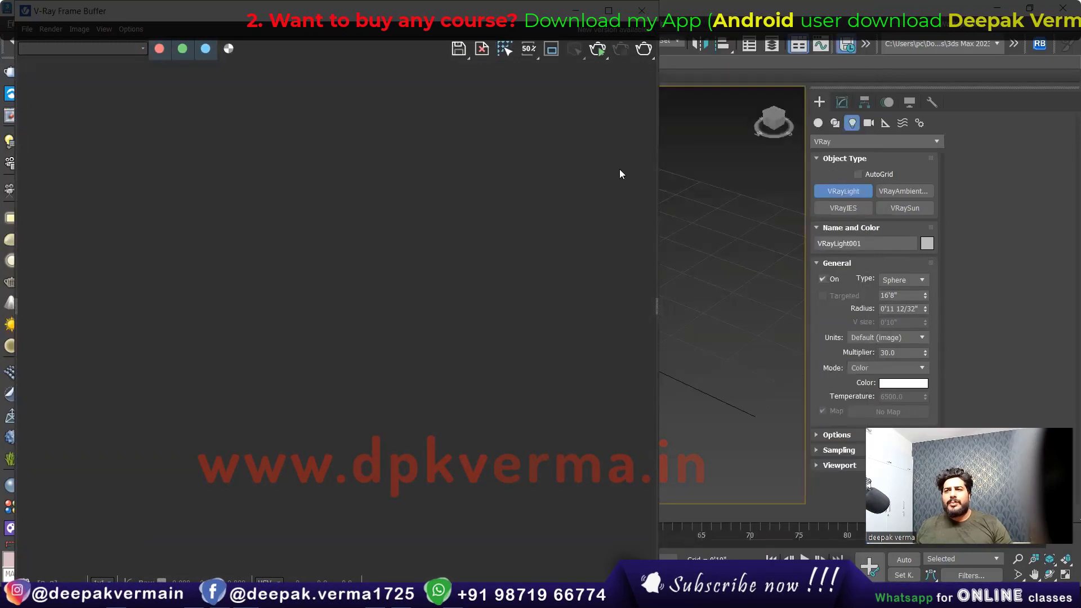
pyautogui.click(597, 50)
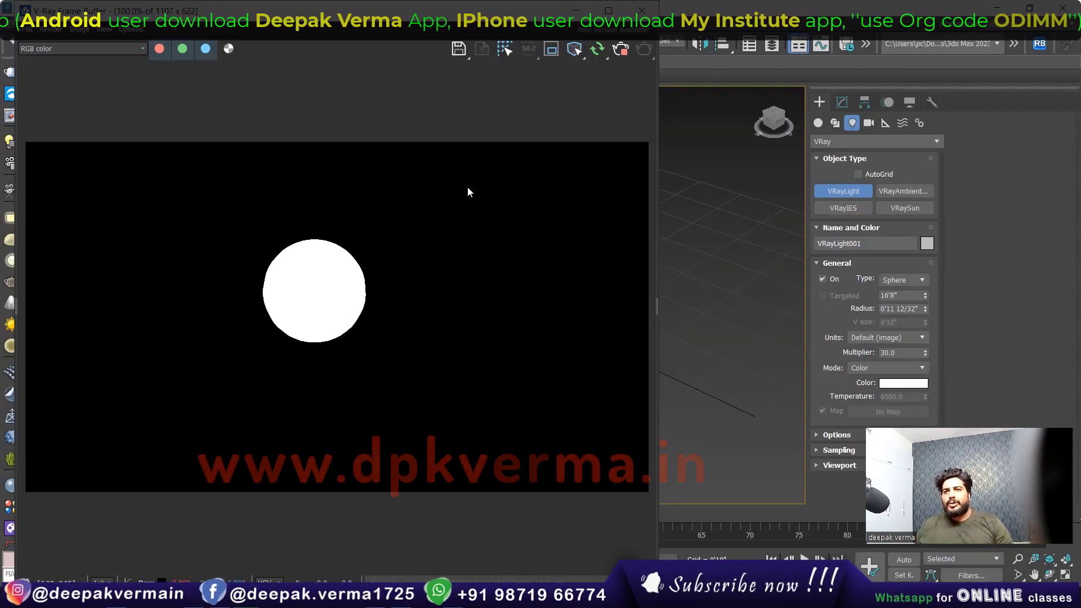
pyautogui.moveTo(234, 13); pyautogui.dragTo(240, 12)
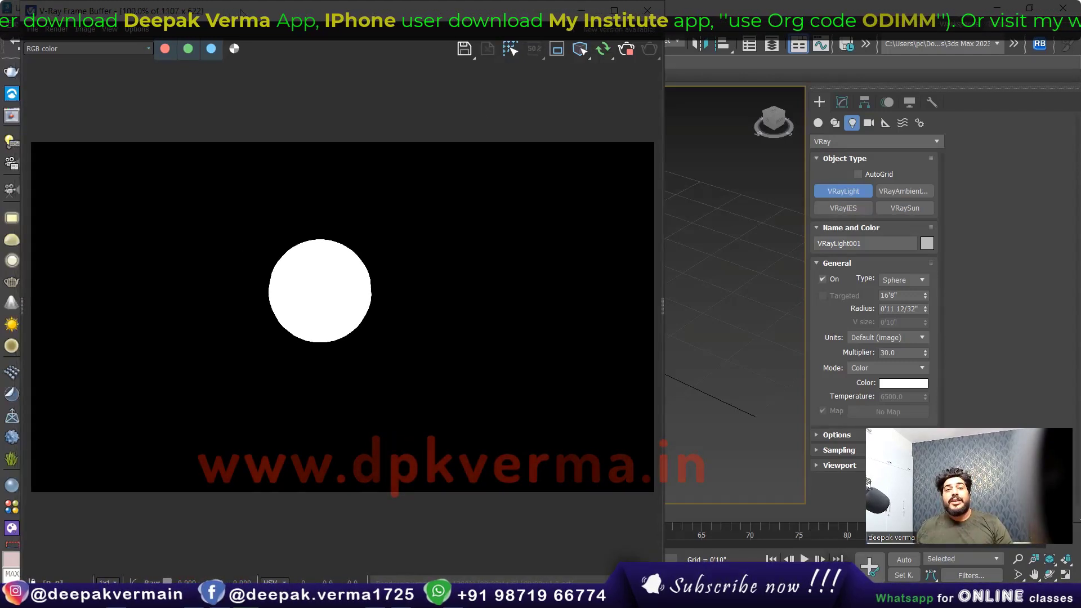
pyautogui.click(662, 308)
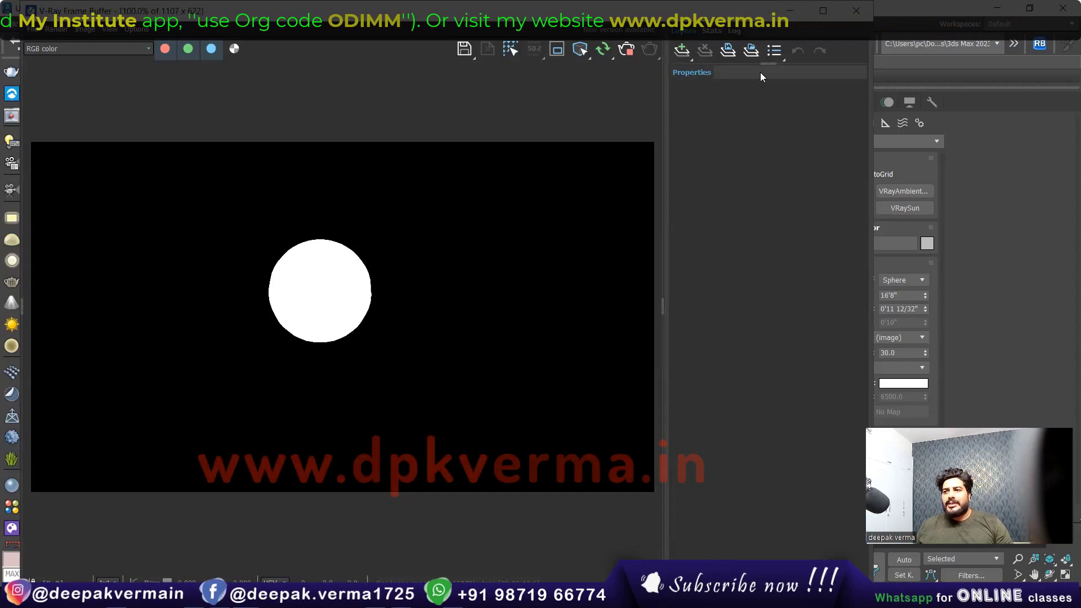
pyautogui.moveTo(767, 133); pyautogui.dragTo(752, 320)
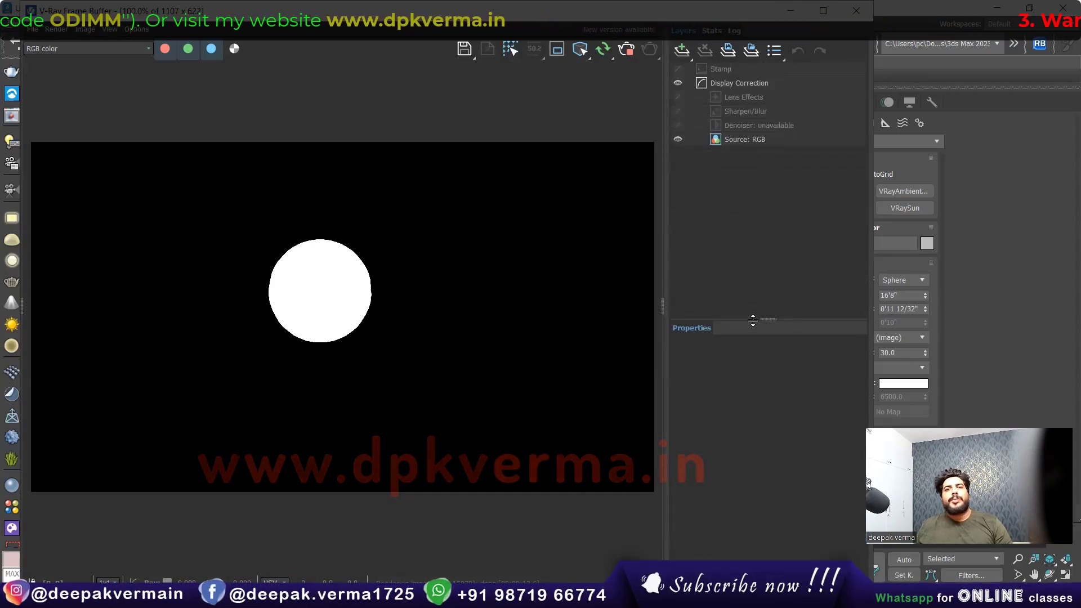
# Enable the Lens Effects layer with bloom/glare on (Size 30, Bloom 0.4) and enlarge its Properties
pyautogui.click(682, 50)
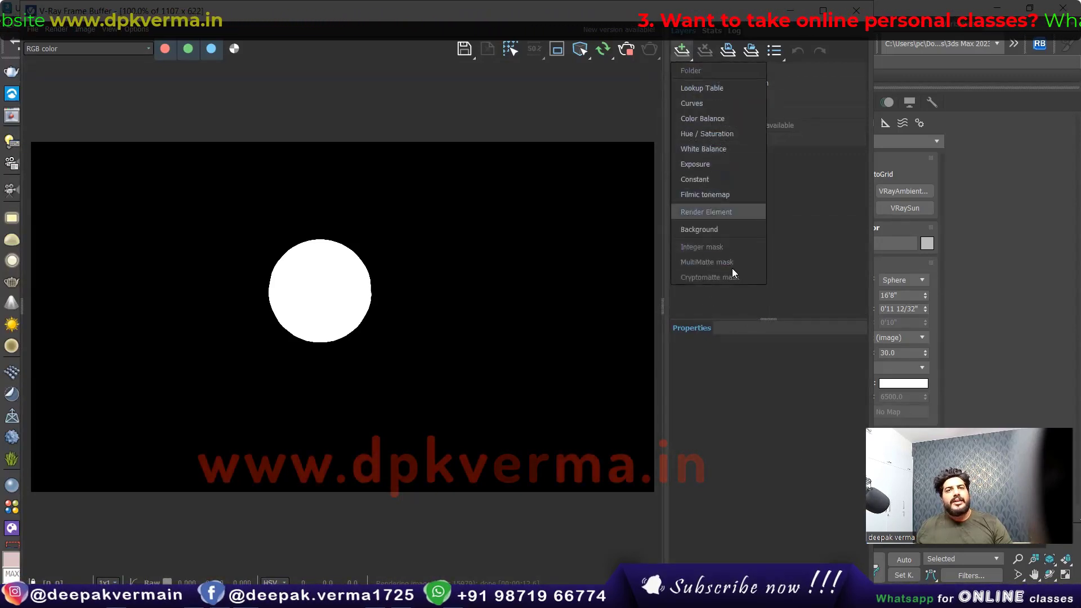
pyautogui.click(834, 276)
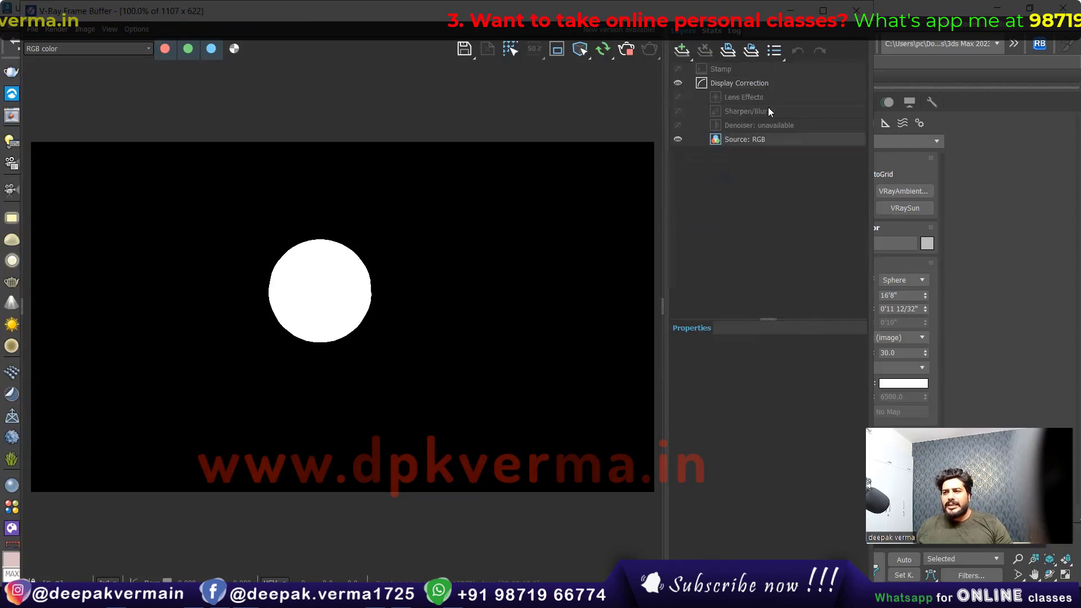
pyautogui.click(736, 99)
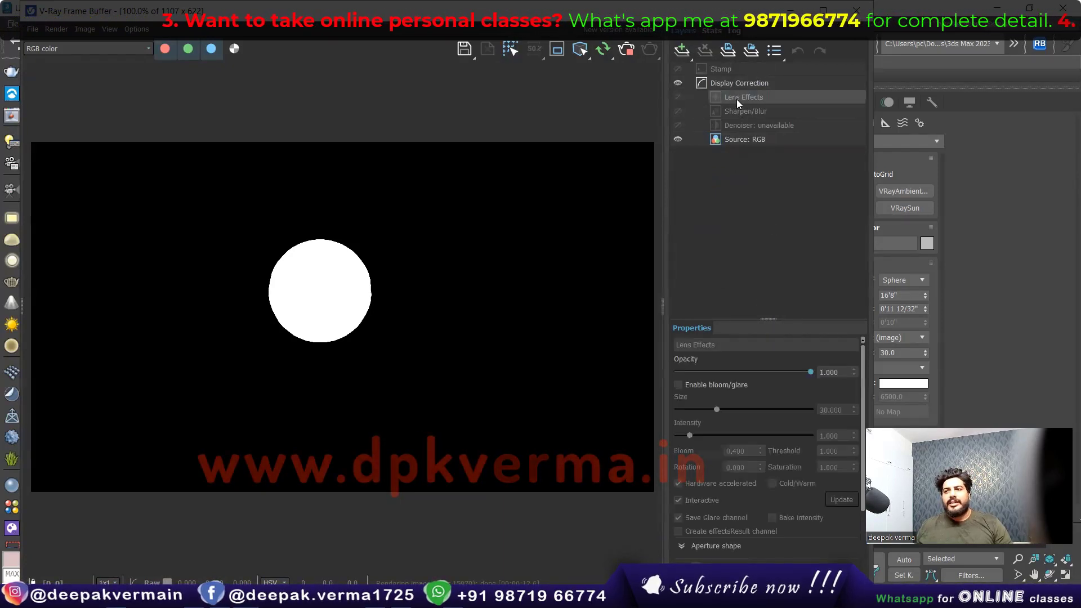
pyautogui.click(677, 98)
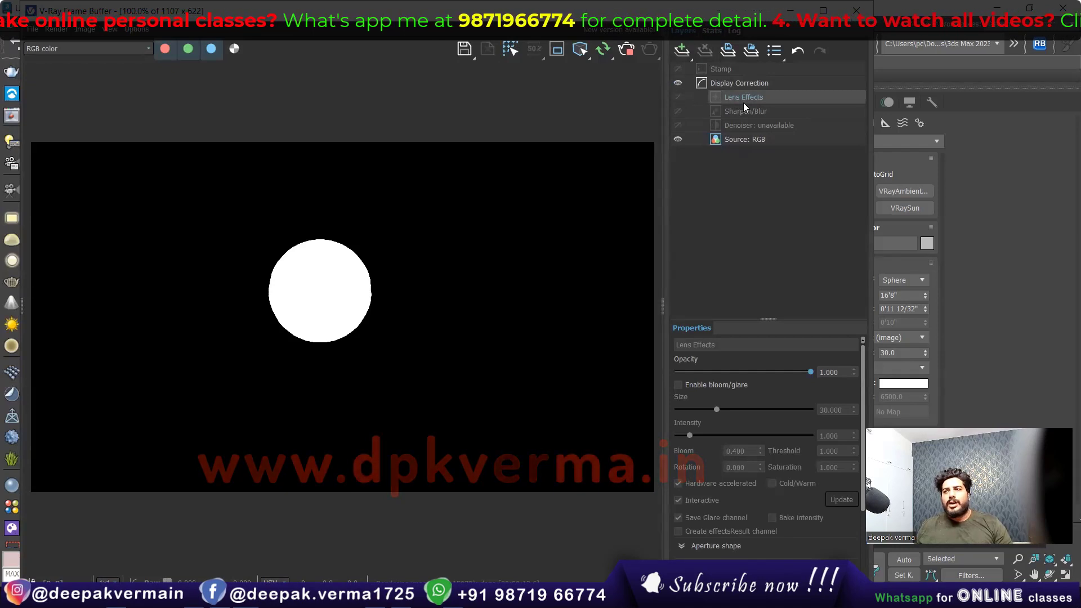
pyautogui.click(677, 385)
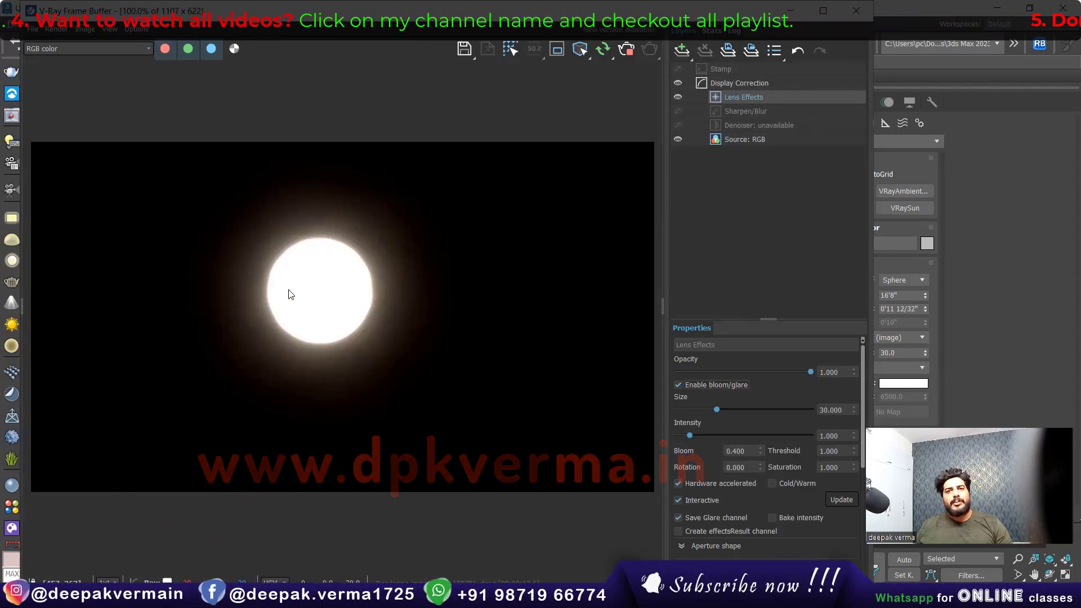
pyautogui.scroll(-1, 758, 346)
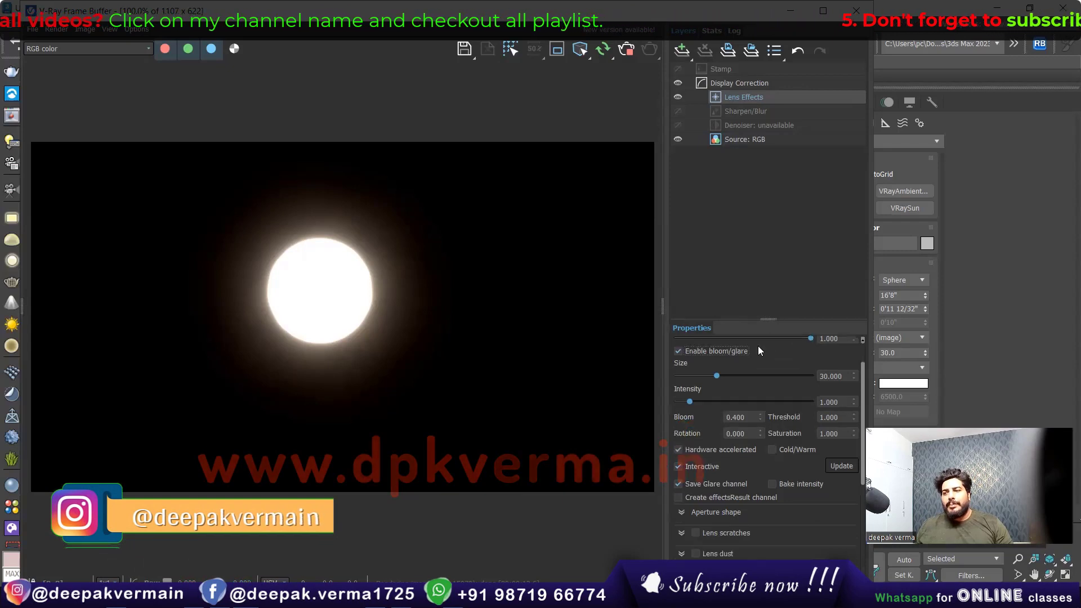
pyautogui.scroll(1, 754, 347)
pyautogui.moveTo(770, 317); pyautogui.dragTo(765, 163)
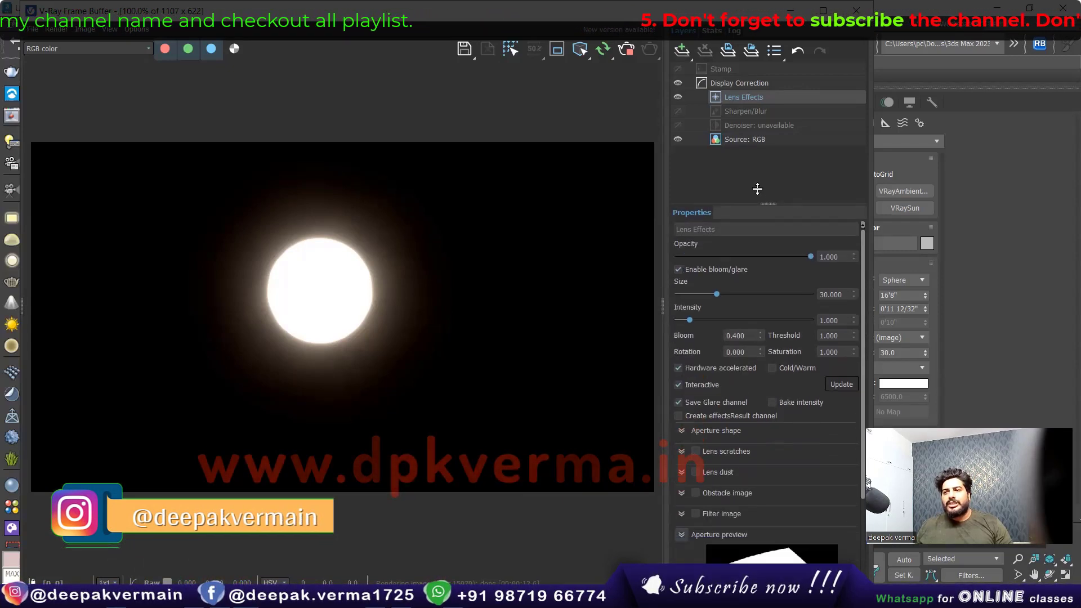
pyautogui.scroll(-1, 862, 372)
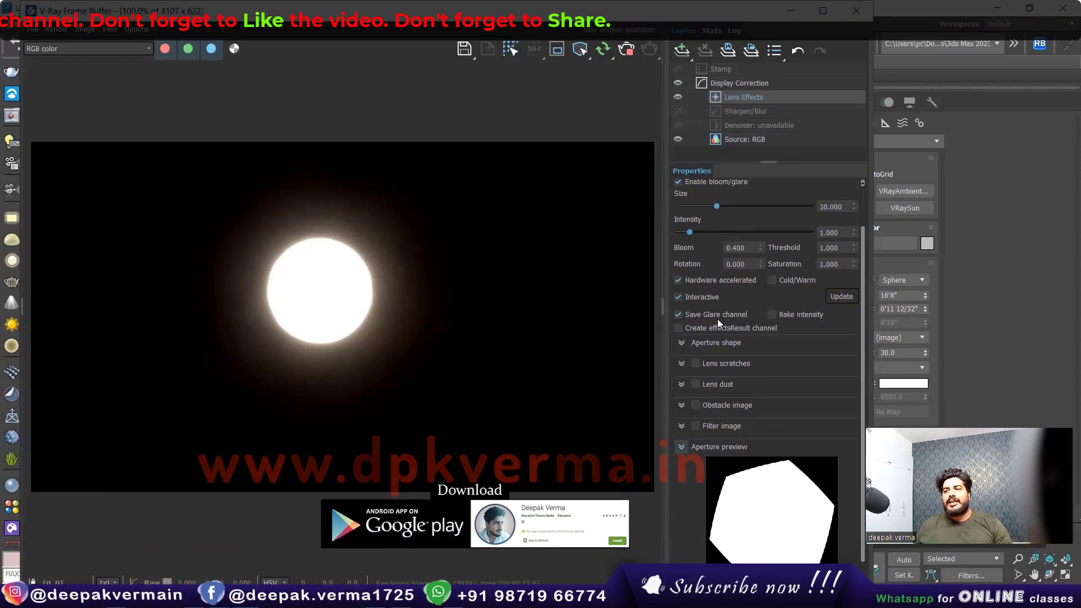
pyautogui.scroll(2, 712, 245)
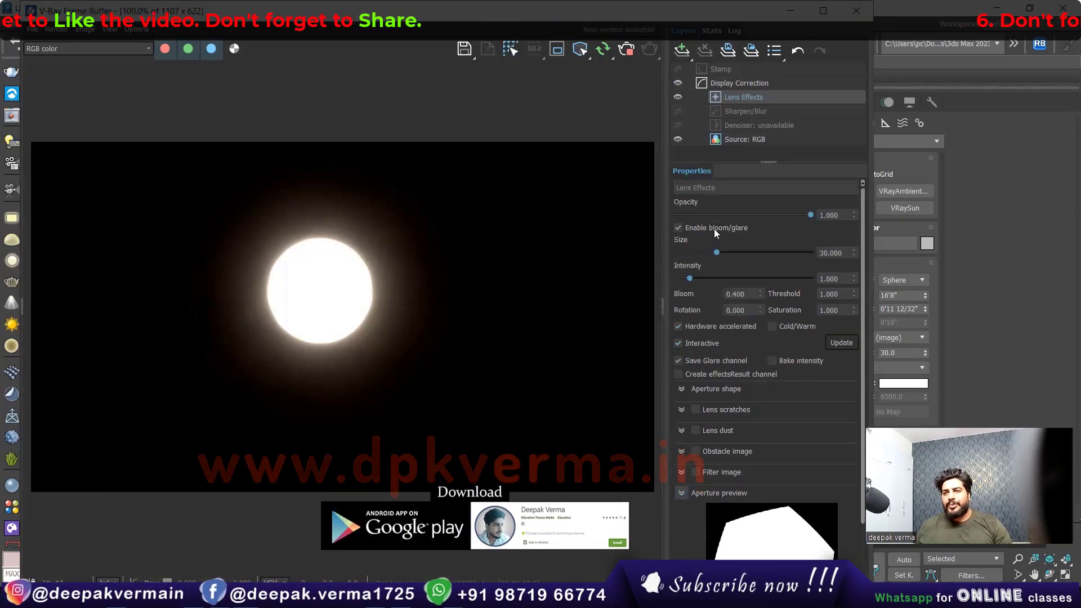
# Tune glare opacity, size and intensity, ending at Size 82.773 and Intensity 4.496
pyautogui.moveTo(810, 215)
pyautogui.mouseDown()
pyautogui.moveTo(735, 216)
pyautogui.moveTo(808, 222)
pyautogui.mouseUp()
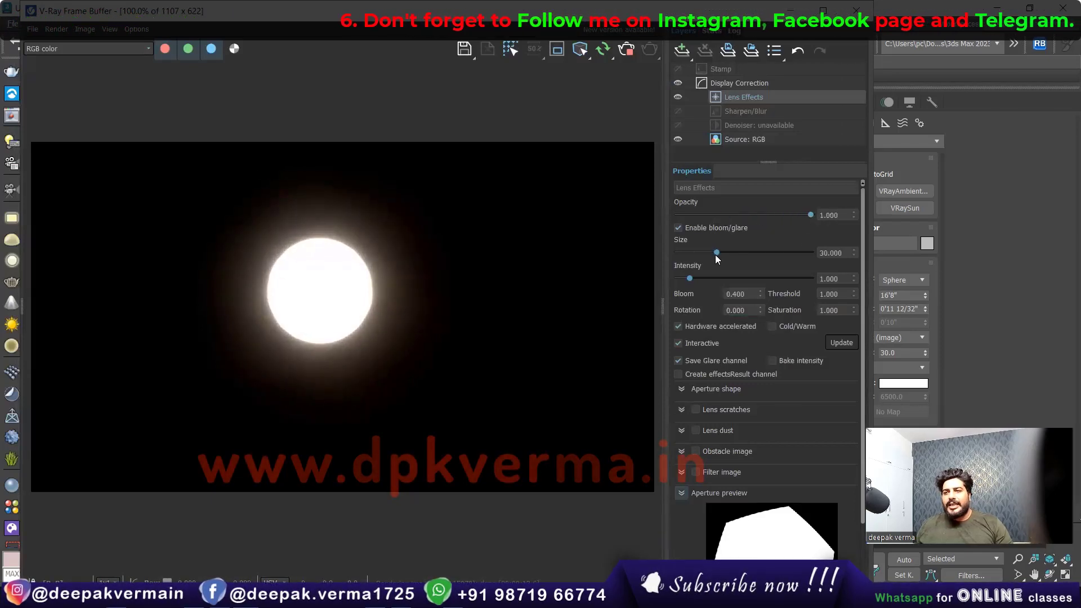
pyautogui.moveTo(718, 253); pyautogui.dragTo(802, 256)
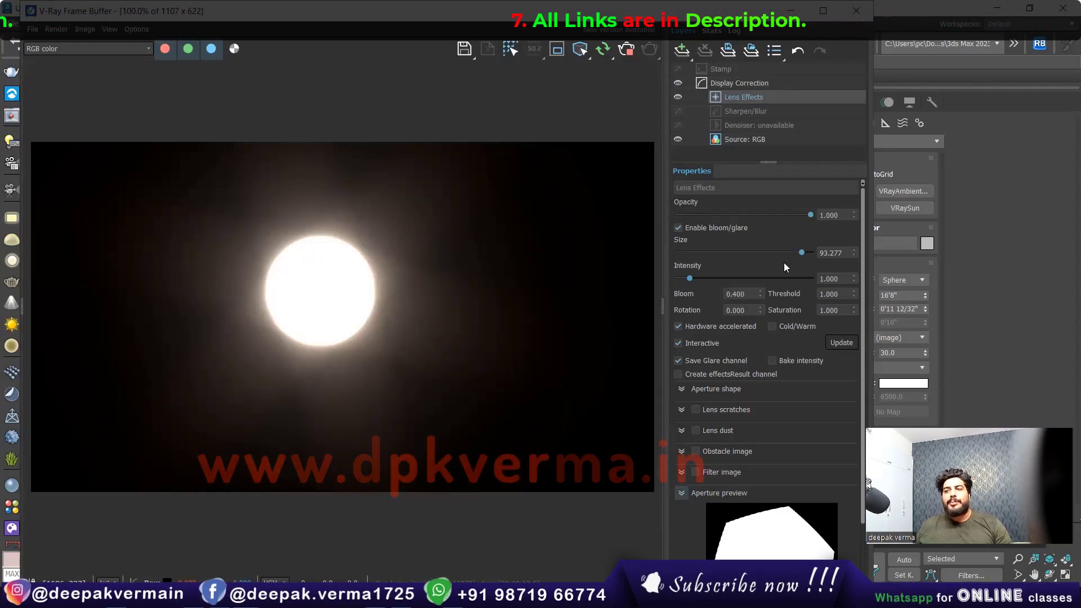
pyautogui.moveTo(690, 279)
pyautogui.mouseDown()
pyautogui.moveTo(802, 281)
pyautogui.moveTo(664, 283)
pyautogui.moveTo(735, 286)
pyautogui.moveTo(721, 286)
pyautogui.mouseUp()
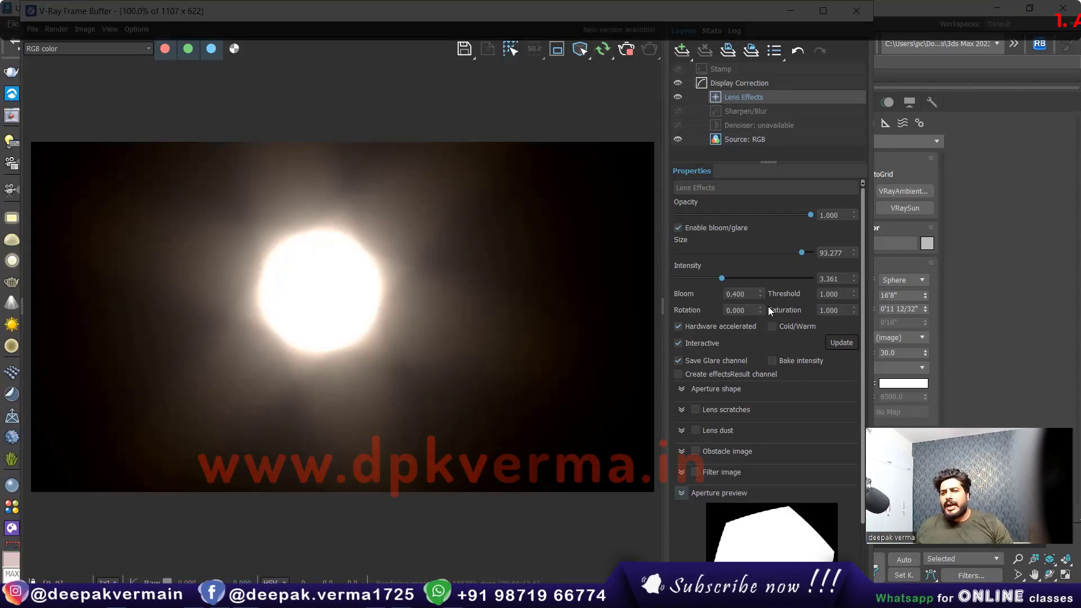
pyautogui.moveTo(722, 279); pyautogui.dragTo(715, 278)
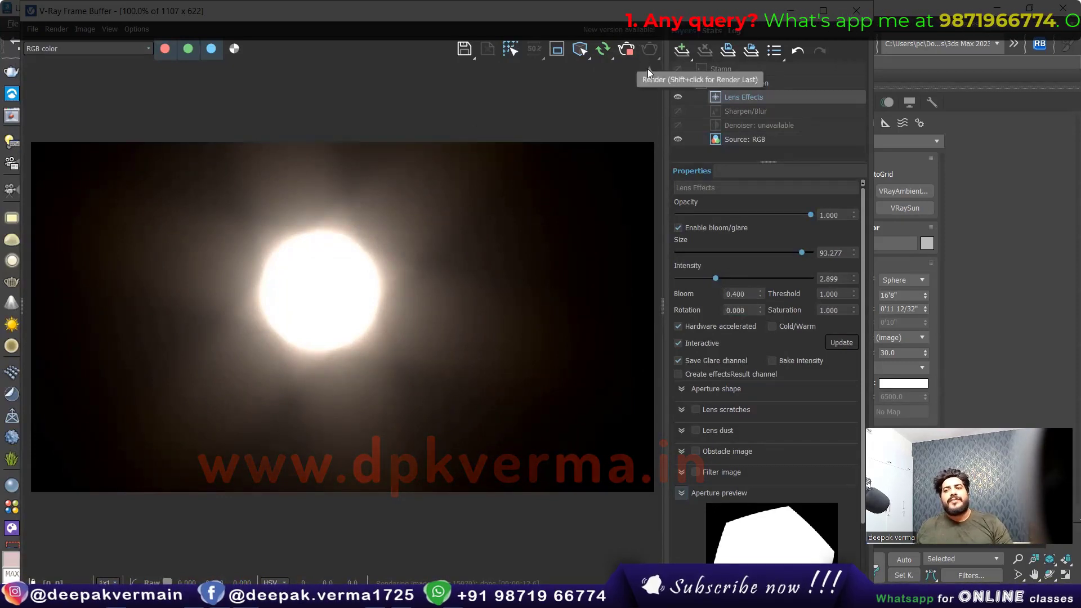
pyautogui.moveTo(801, 253); pyautogui.dragTo(787, 253)
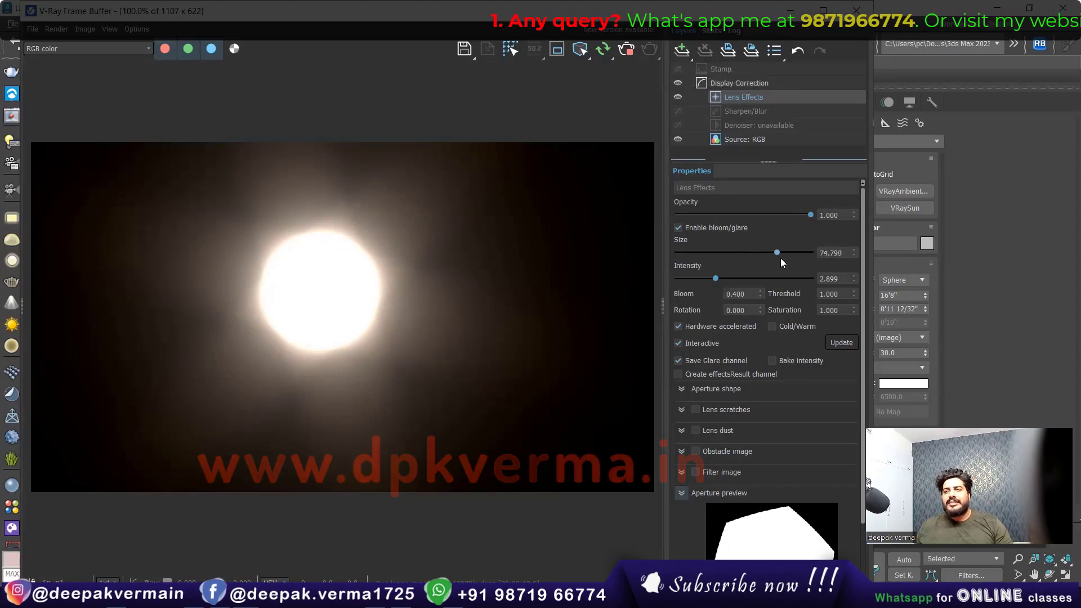
pyautogui.moveTo(716, 278)
pyautogui.mouseDown()
pyautogui.moveTo(697, 280)
pyautogui.moveTo(748, 281)
pyautogui.moveTo(686, 280)
pyautogui.moveTo(763, 281)
pyautogui.moveTo(688, 281)
pyautogui.moveTo(736, 283)
pyautogui.mouseUp()
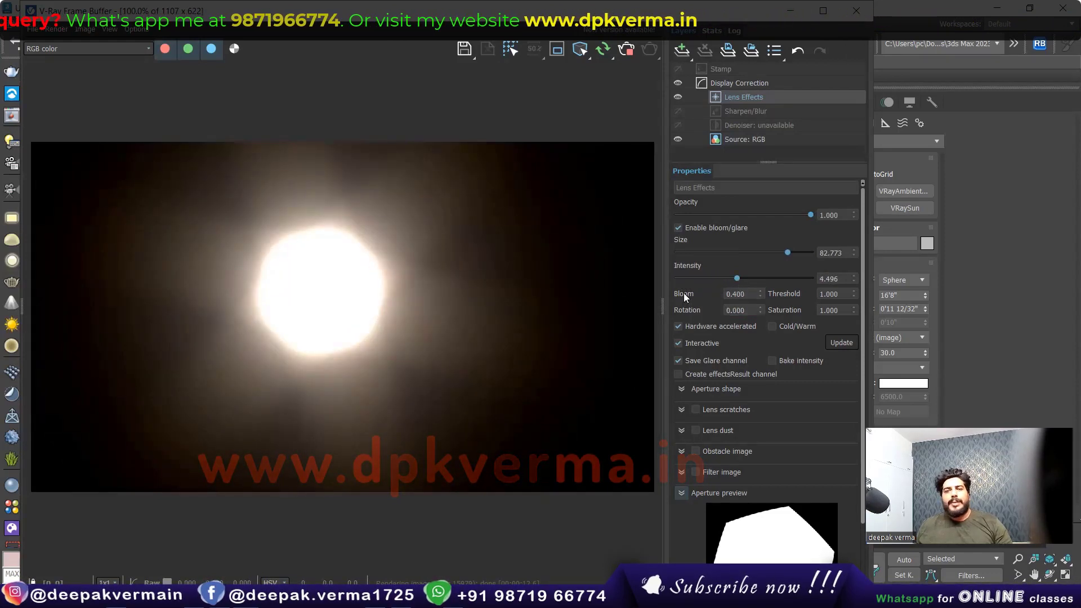
# Try a Bloom of 1, then set Bloom back to 0.4
pyautogui.doubleClick(735, 293)
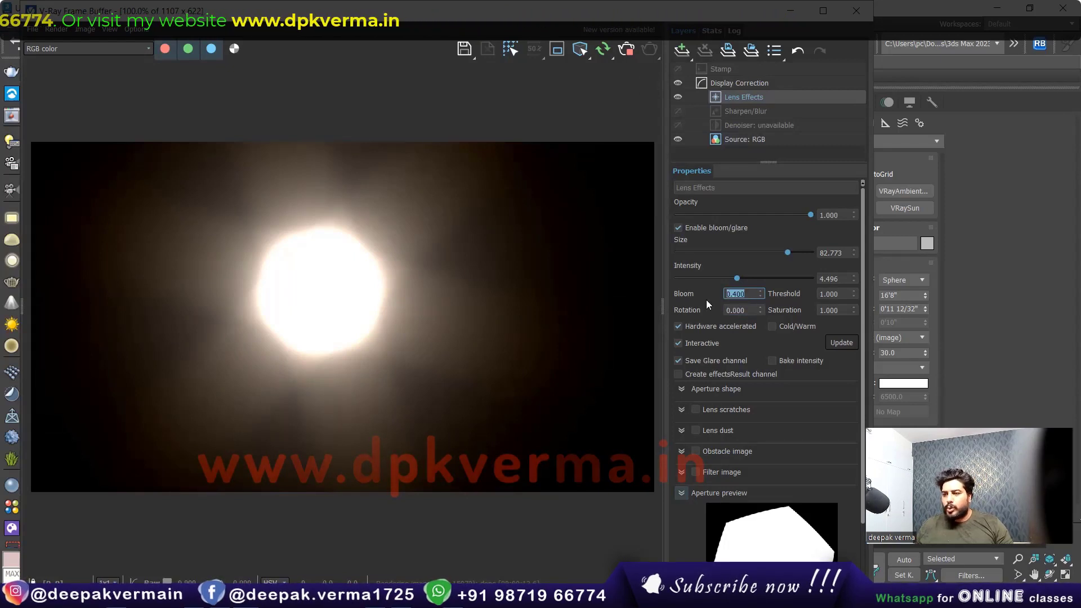
pyautogui.click(726, 294)
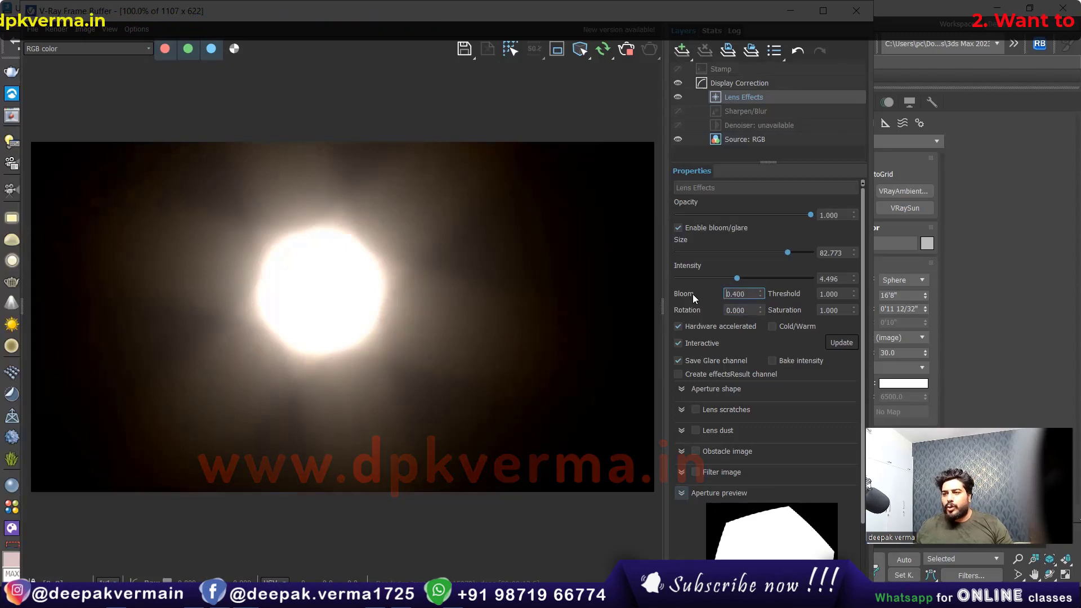
pyautogui.moveTo(737, 295); pyautogui.dragTo(725, 293)
pyautogui.write('1')
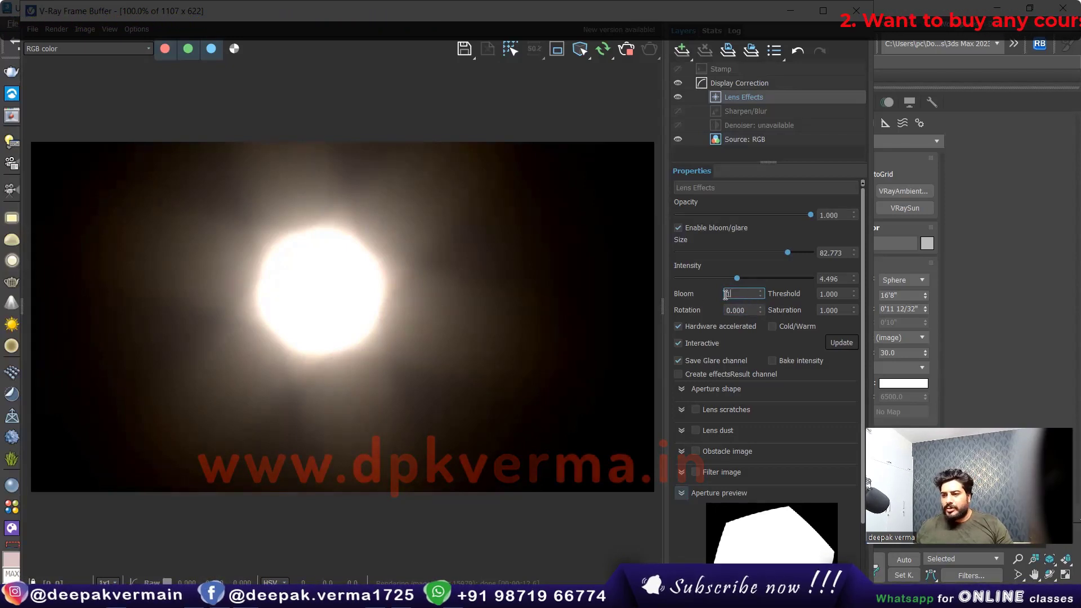
pyautogui.press('Return')
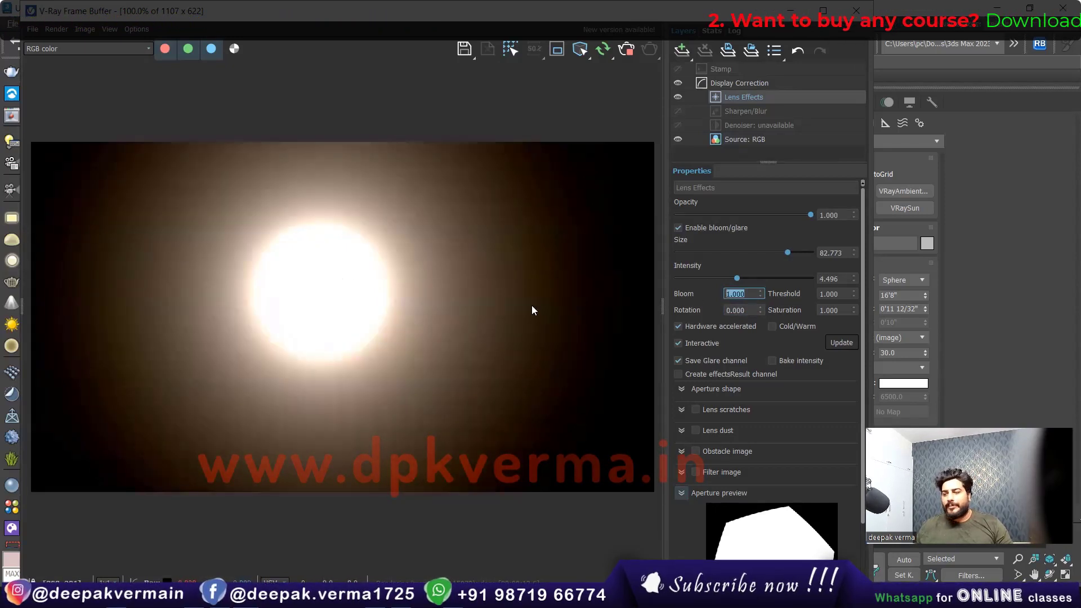
pyautogui.write('0.400')
pyautogui.press('Return')
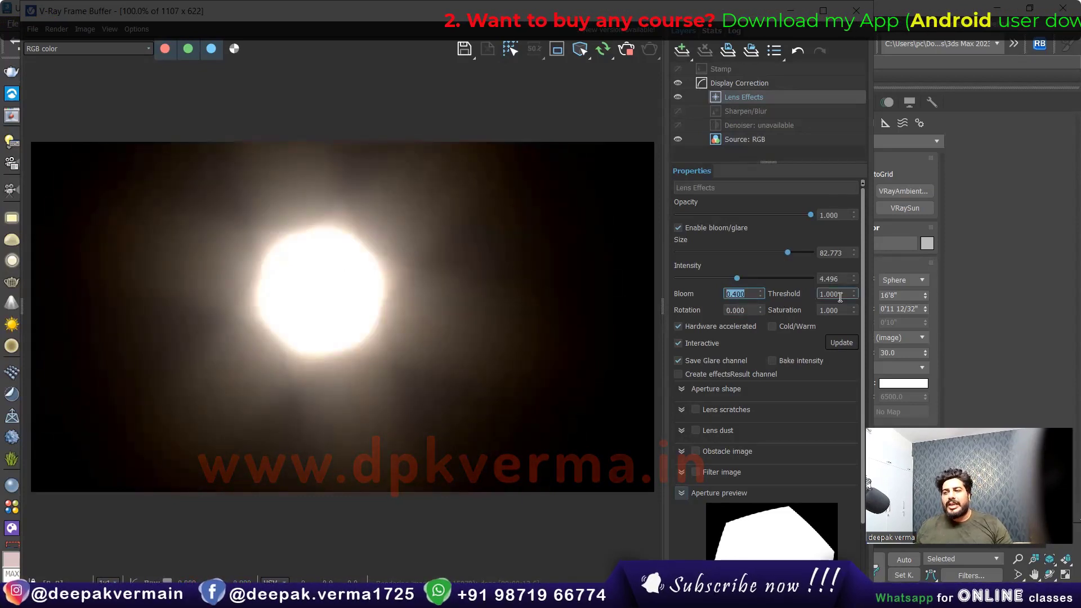
# Test Threshold values 0.071 and 0, then restore Threshold to 1
pyautogui.moveTo(853, 294); pyautogui.dragTo(852, 225)
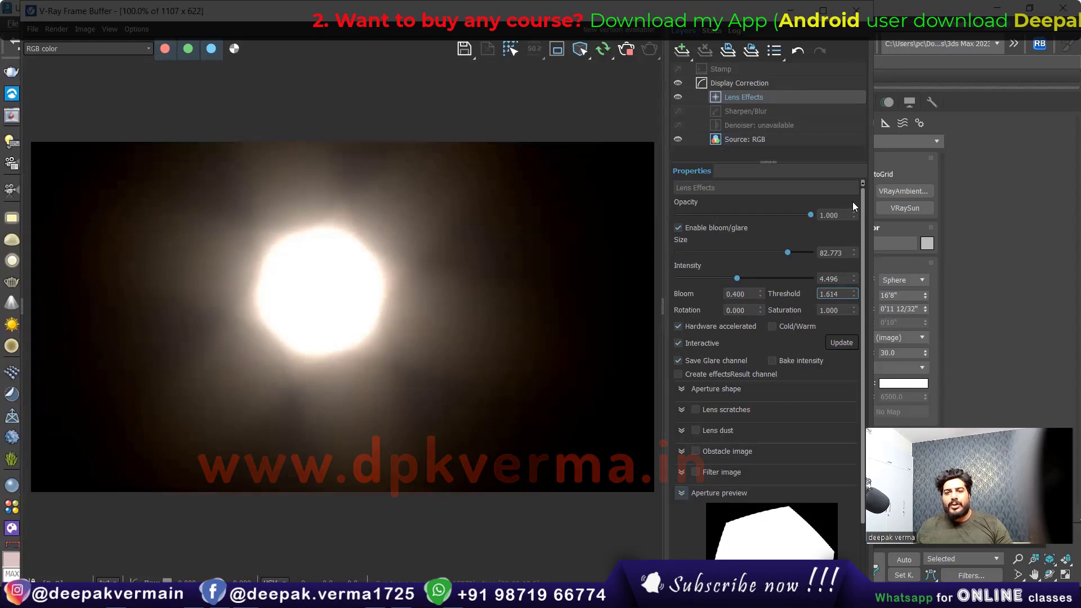
pyautogui.moveTo(842, 298); pyautogui.dragTo(815, 296)
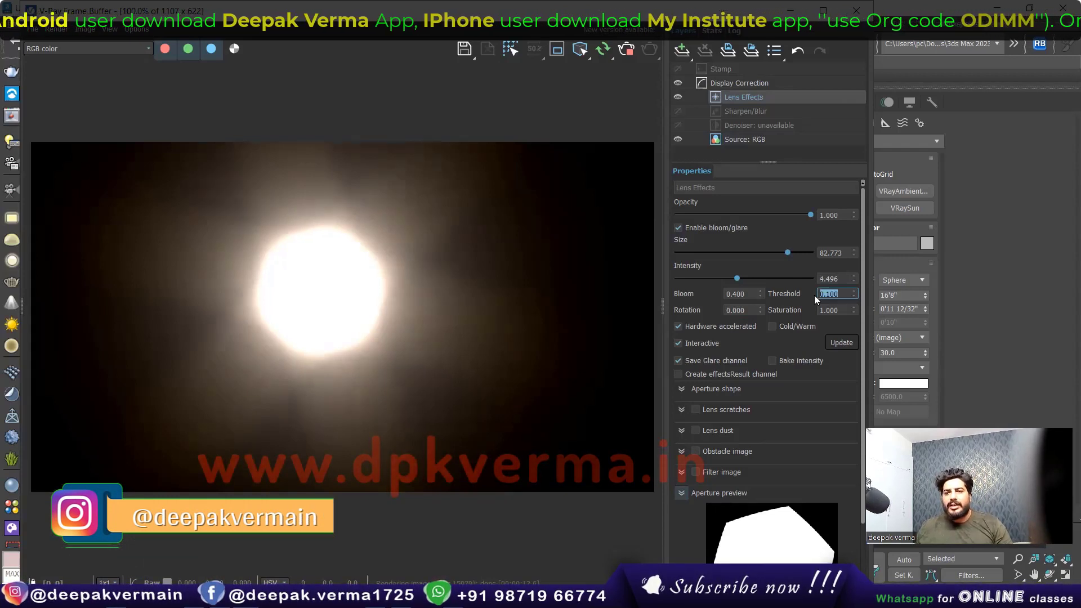
pyautogui.write('0.071')
pyautogui.press('Return')
pyautogui.write('0')
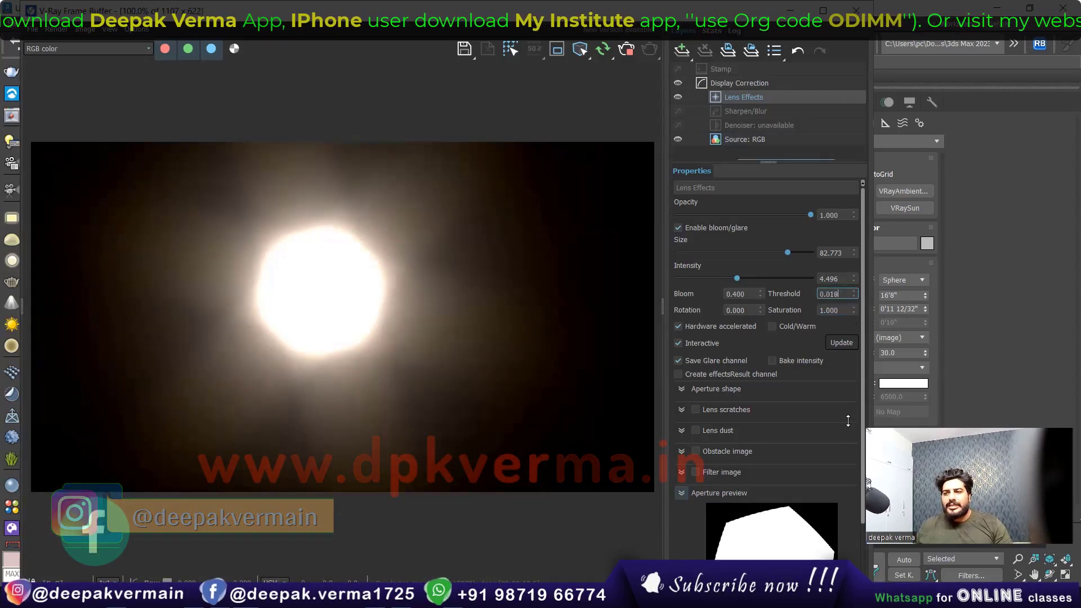
pyautogui.press('Return')
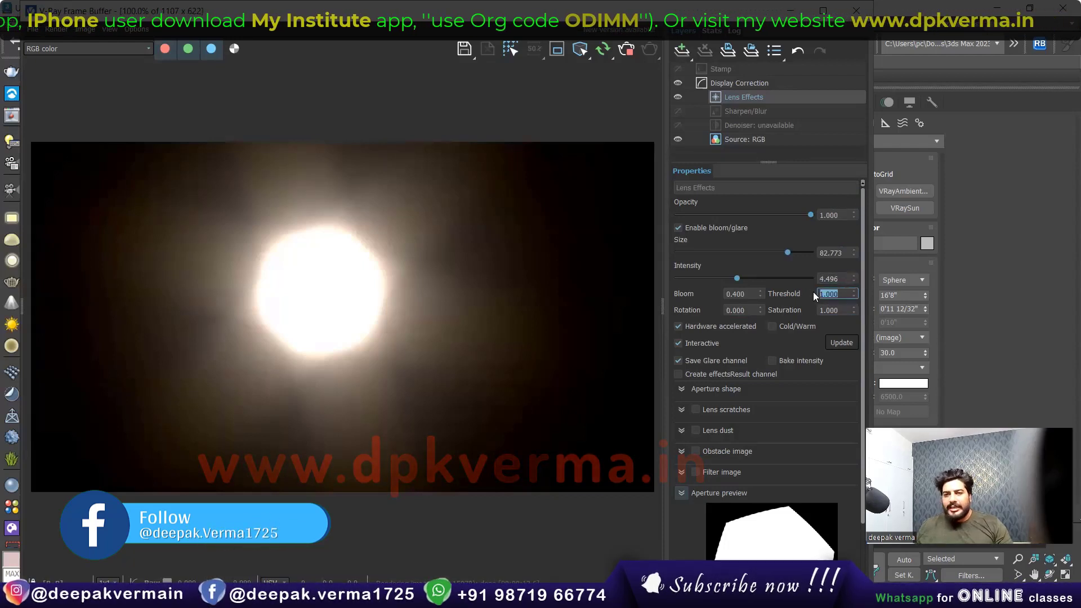
pyautogui.write('1')
pyautogui.press('Return')
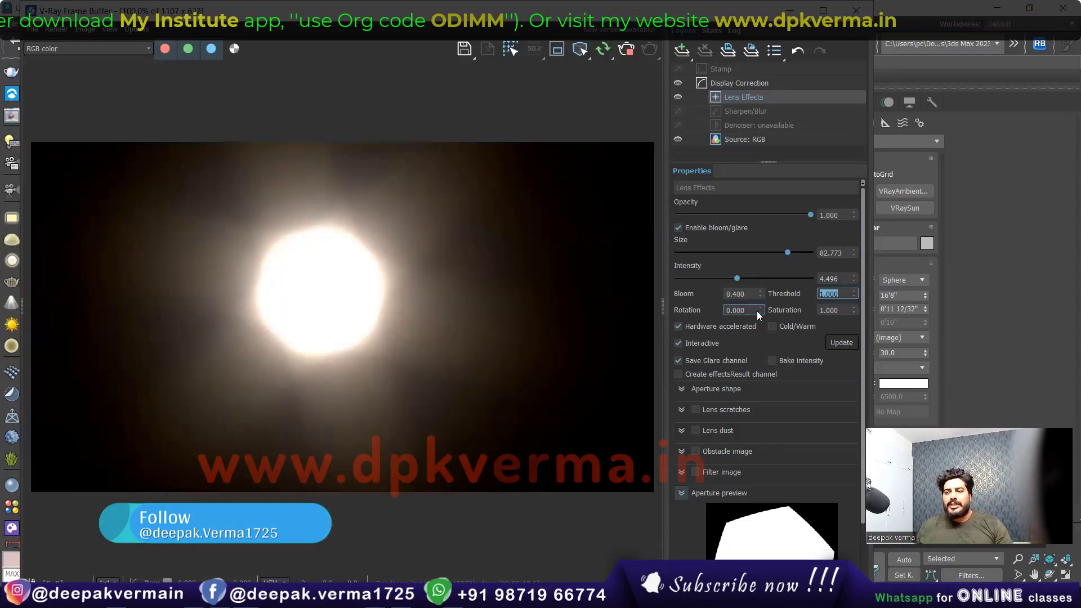
pyautogui.press('Tab')
# Set the glare Rotation to 25 and Saturation to 1
pyautogui.write('25')
pyautogui.press('Return')
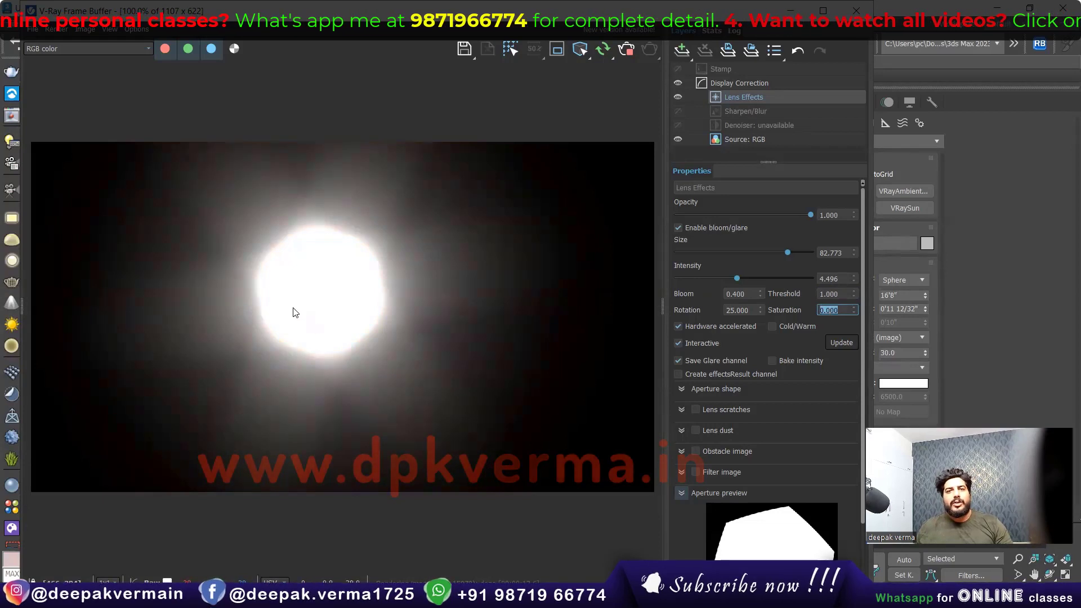
pyautogui.write('1')
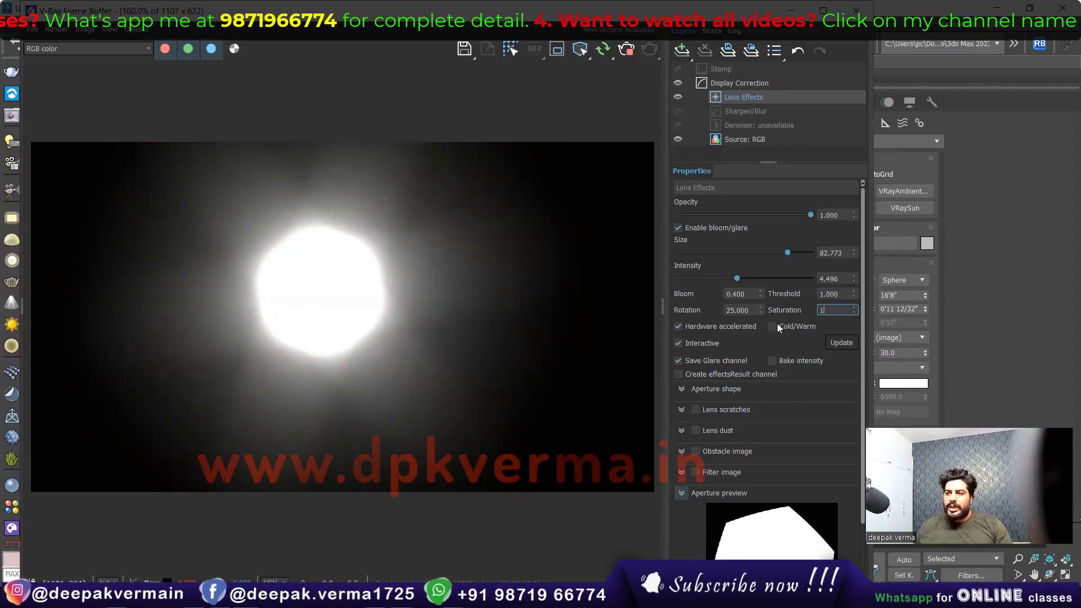
pyautogui.press('Return')
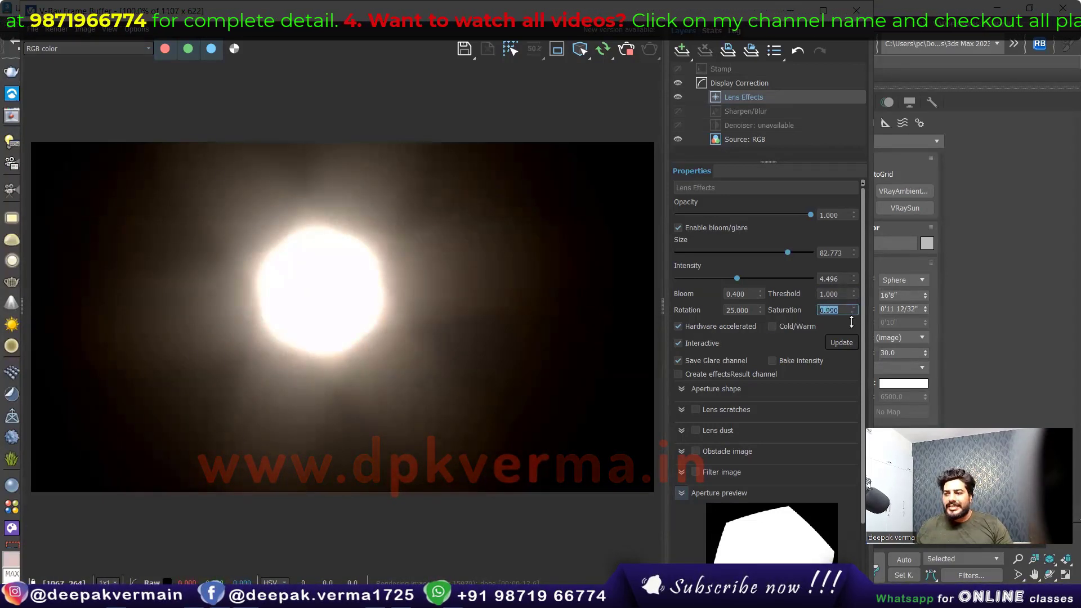
# Test a colourless glow at Saturation 0, then restore Saturation to 1
pyautogui.moveTo(854, 310); pyautogui.dragTo(854, 377)
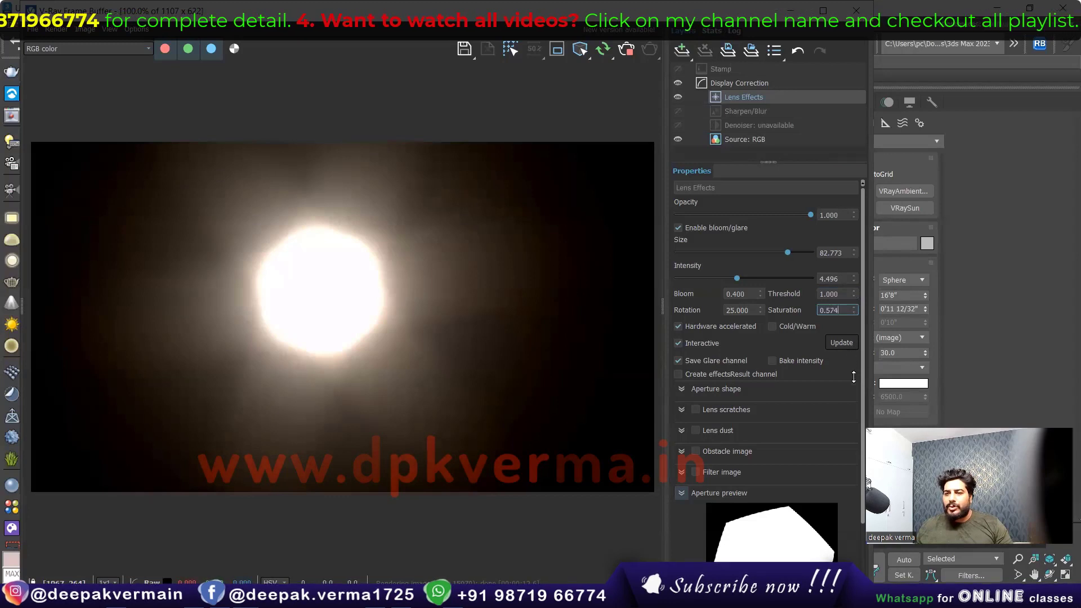
pyautogui.rightClick(854, 311)
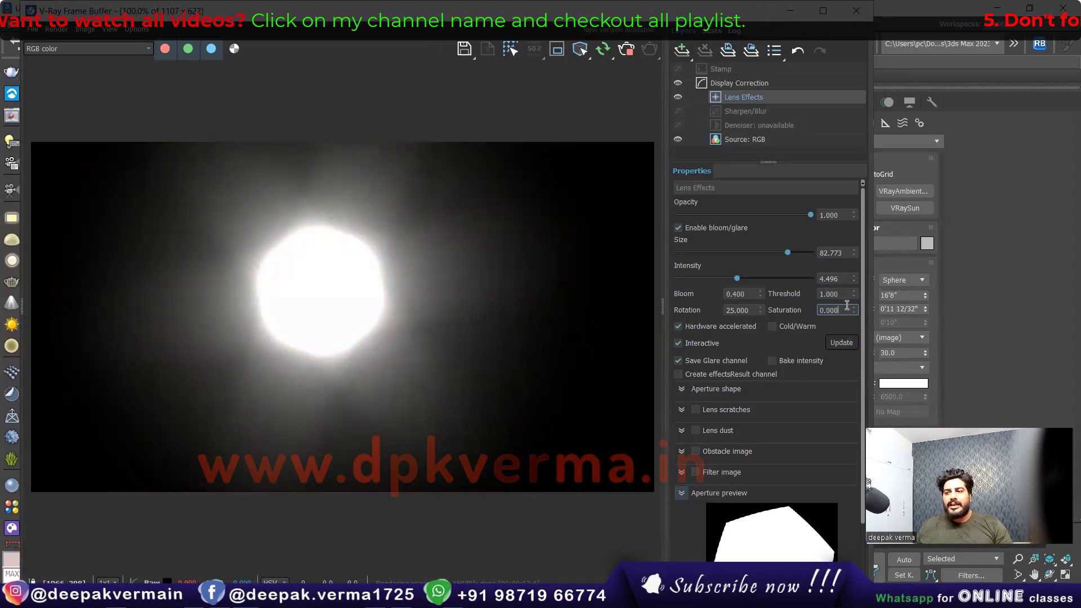
pyautogui.write('1')
pyautogui.press('Return')
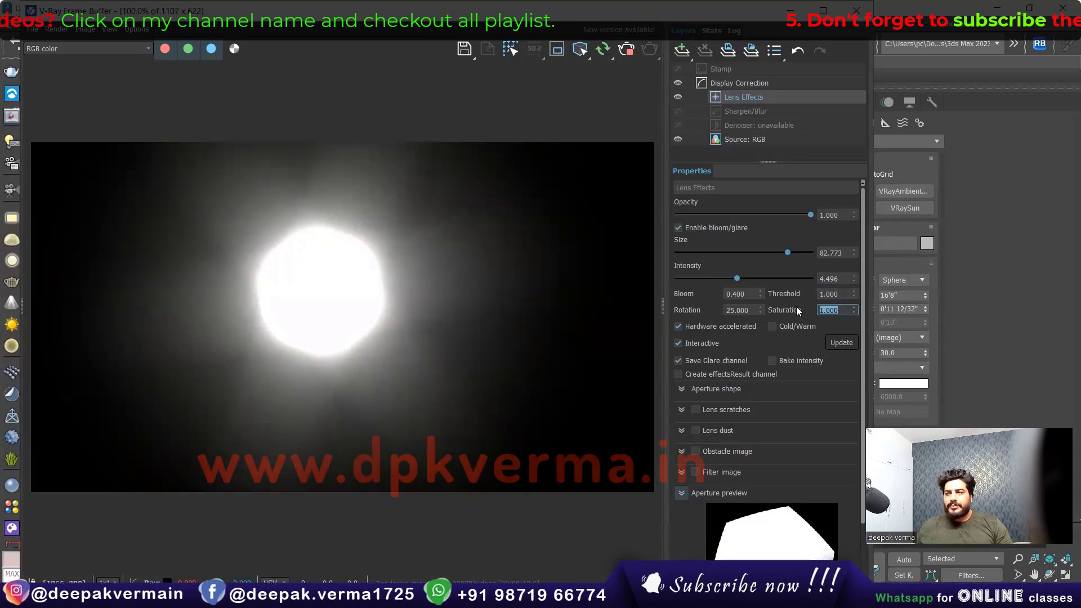
pyautogui.click(710, 326)
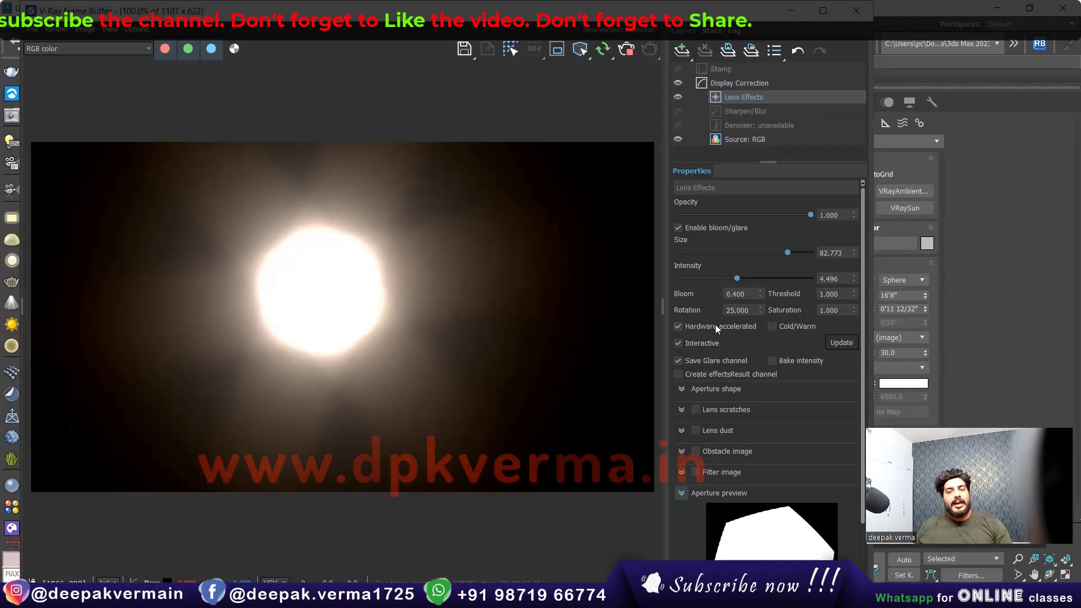
# Try a cold glare tint, then return to warm with interactive preview kept on
pyautogui.click(797, 327)
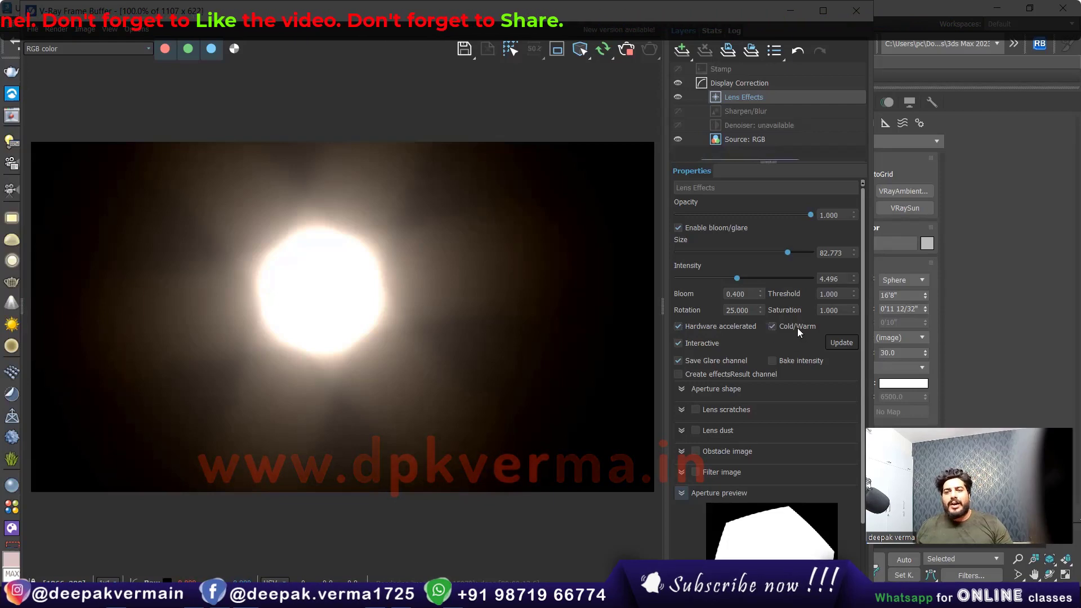
pyautogui.click(797, 328)
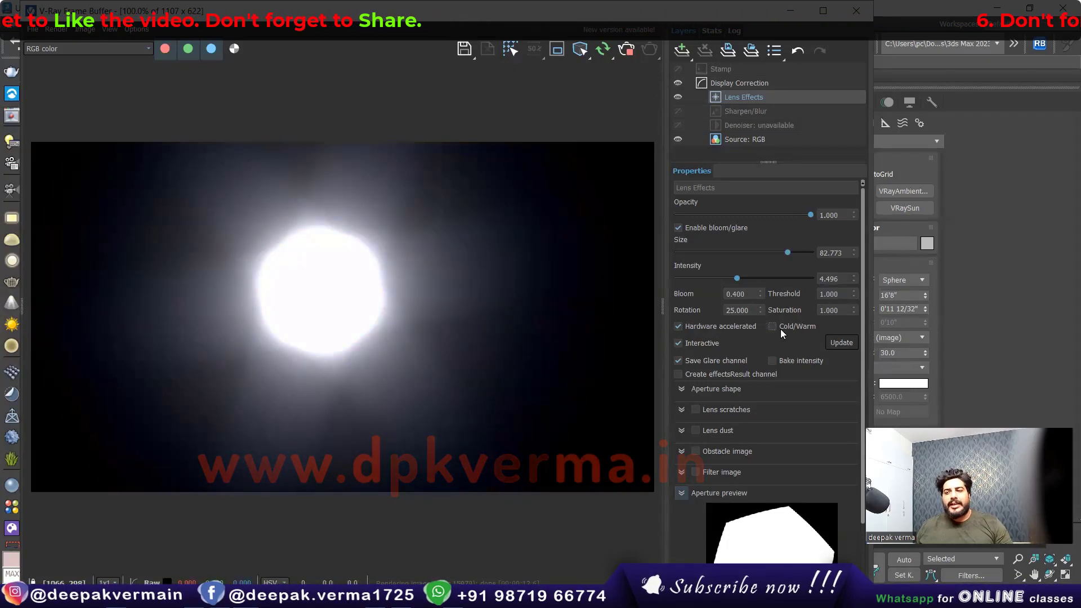
pyautogui.click(695, 343)
pyautogui.scroll(-1, 783, 374)
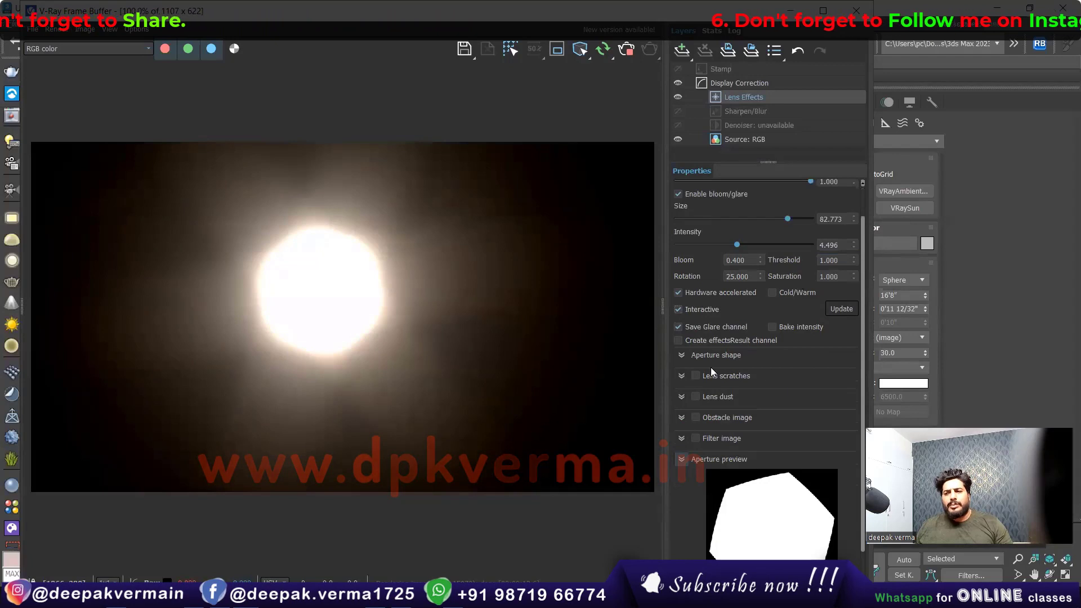
pyautogui.scroll(-1, 696, 349)
# Expand Aperture shape, toggle Blades off and back on, and select the 6-sides field
pyautogui.click(681, 324)
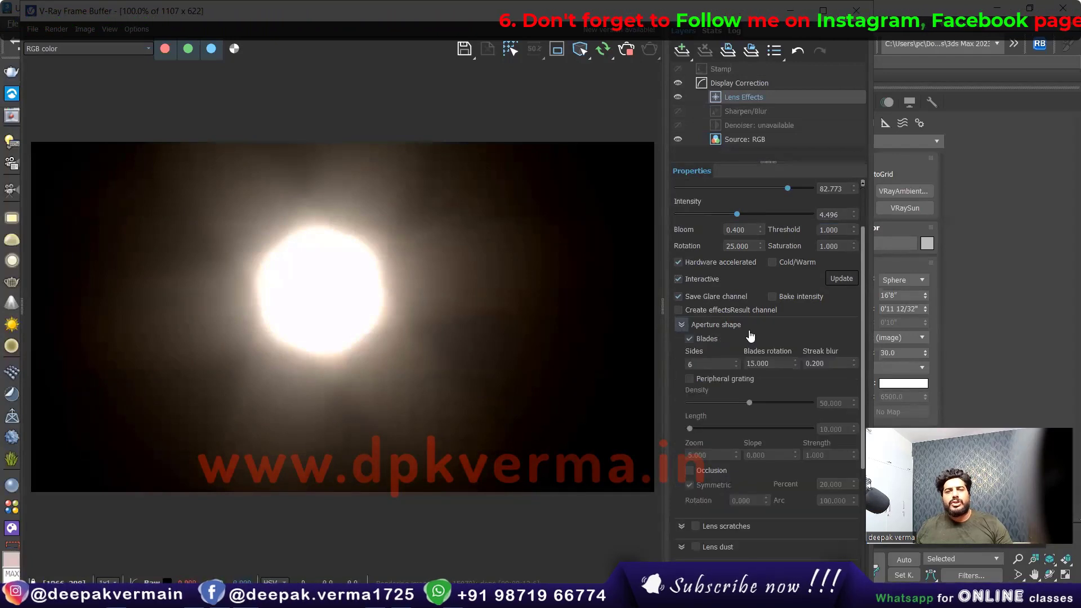
pyautogui.scroll(-1, 731, 323)
pyautogui.scroll(-1, 726, 319)
pyautogui.click(704, 269)
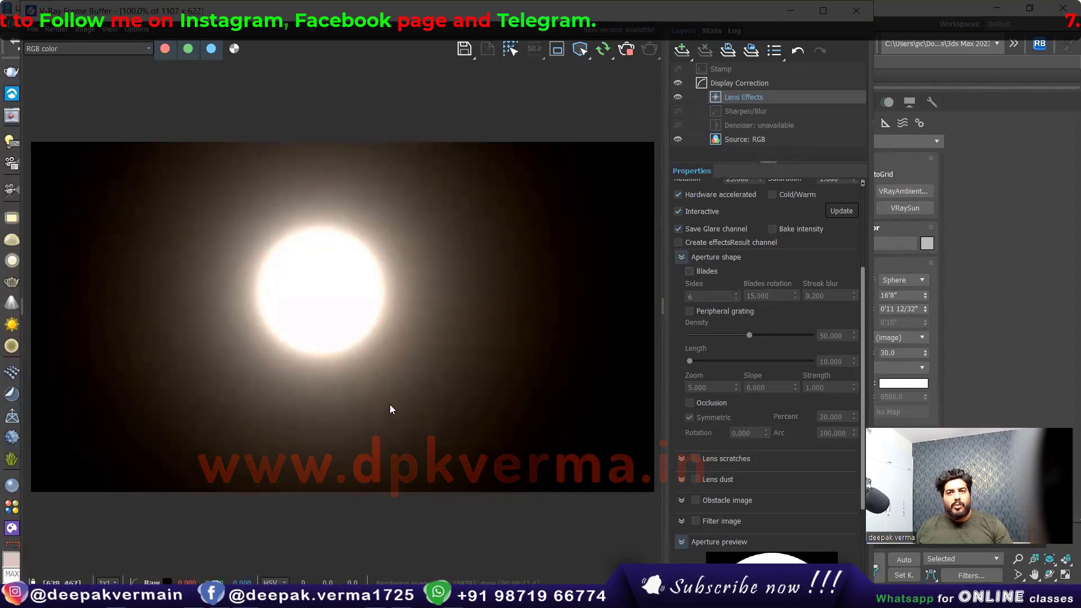
pyautogui.click(689, 272)
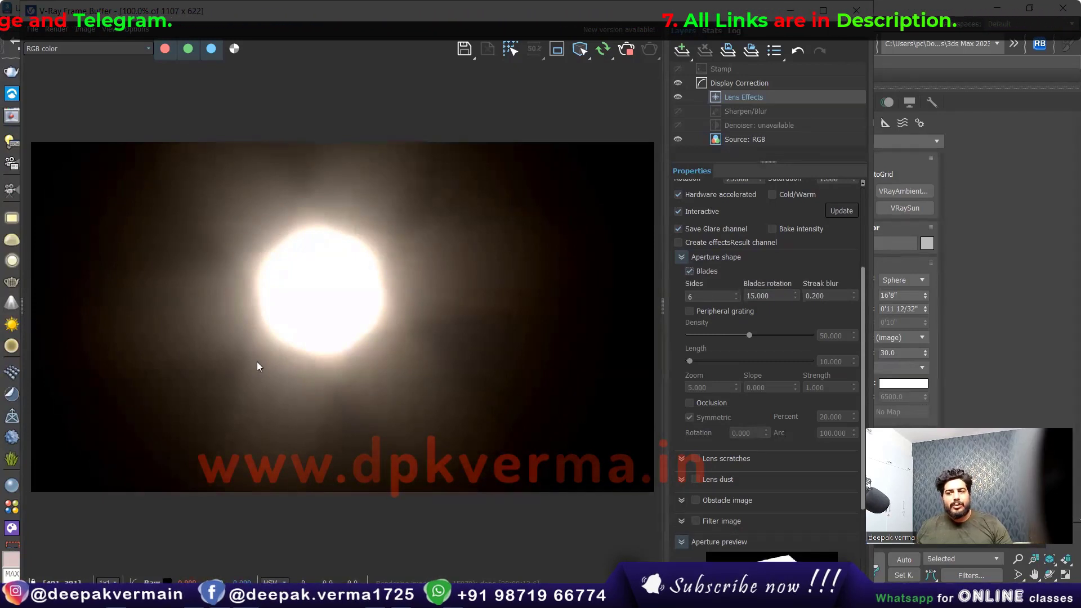
pyautogui.click(710, 296)
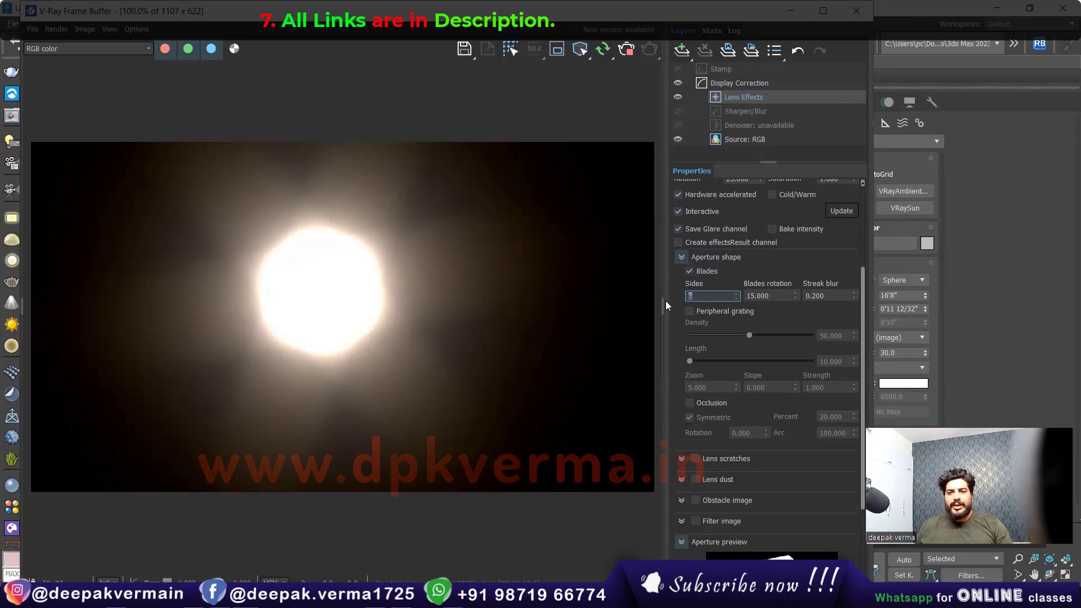
# Try 5 aperture sides, then return the aperture to six sides
pyautogui.doubleClick(705, 299)
pyautogui.write('6')
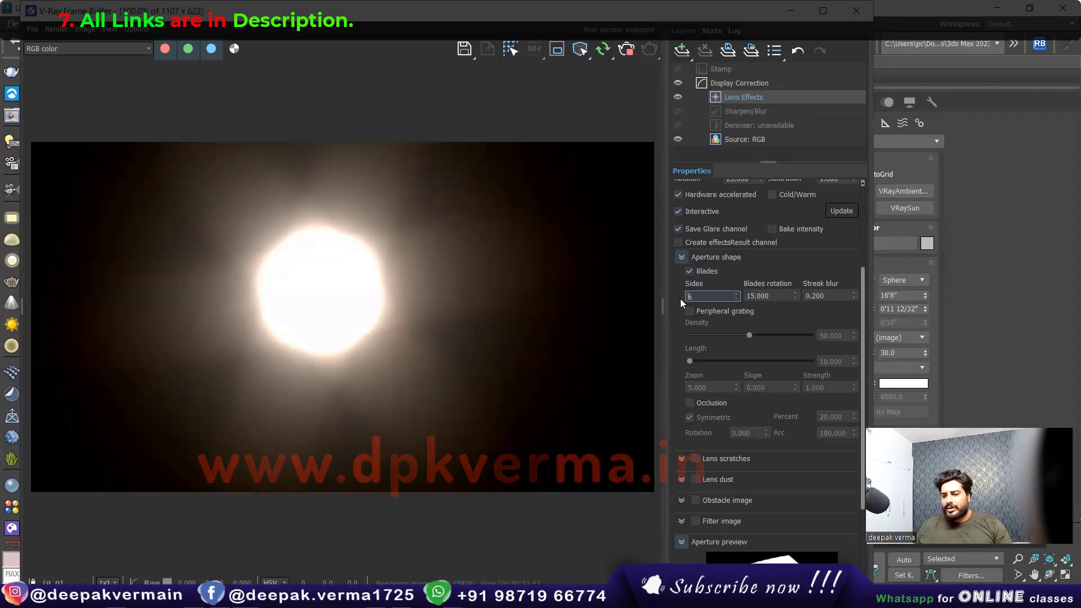
pyautogui.press('BackSpace')
pyautogui.write('5')
pyautogui.press('Return')
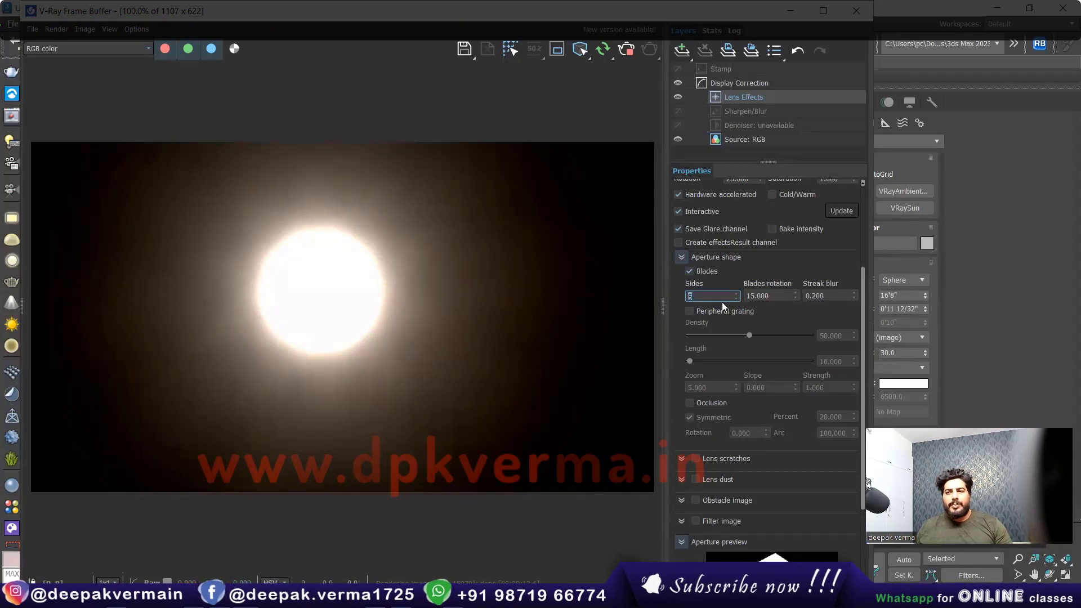
pyautogui.click(735, 293)
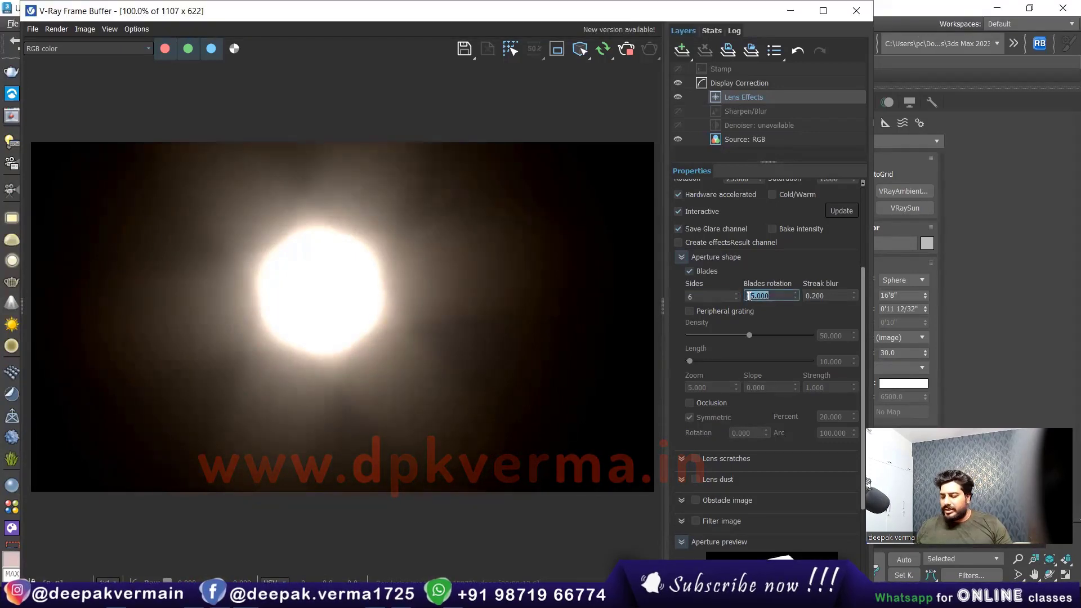
# Set the aperture blade rotation to 25 and streak blur to 0.1
pyautogui.write('25')
pyautogui.press('Return')
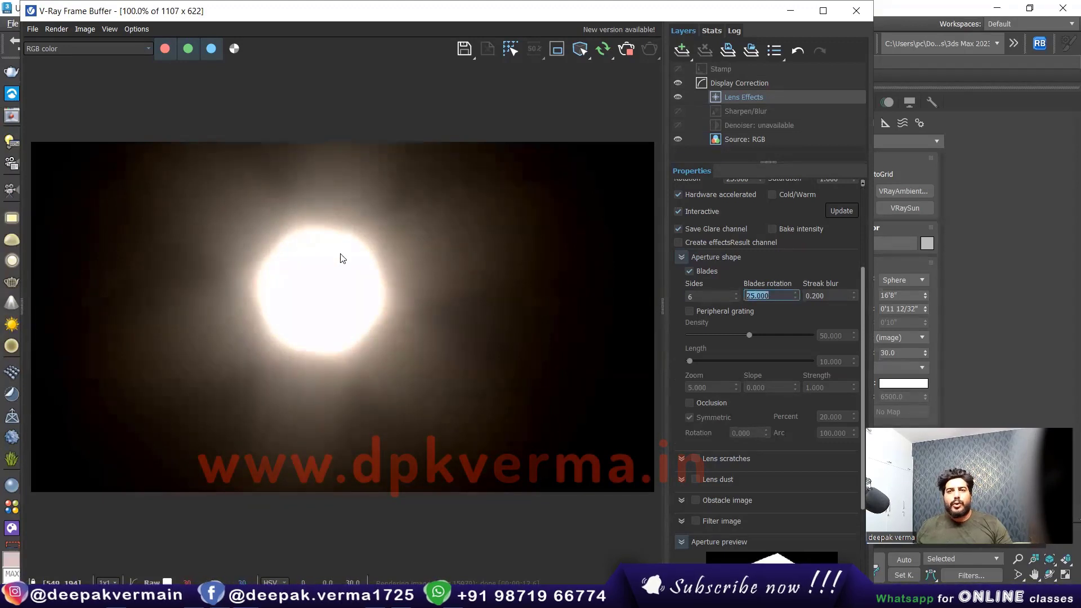
pyautogui.press('Tab')
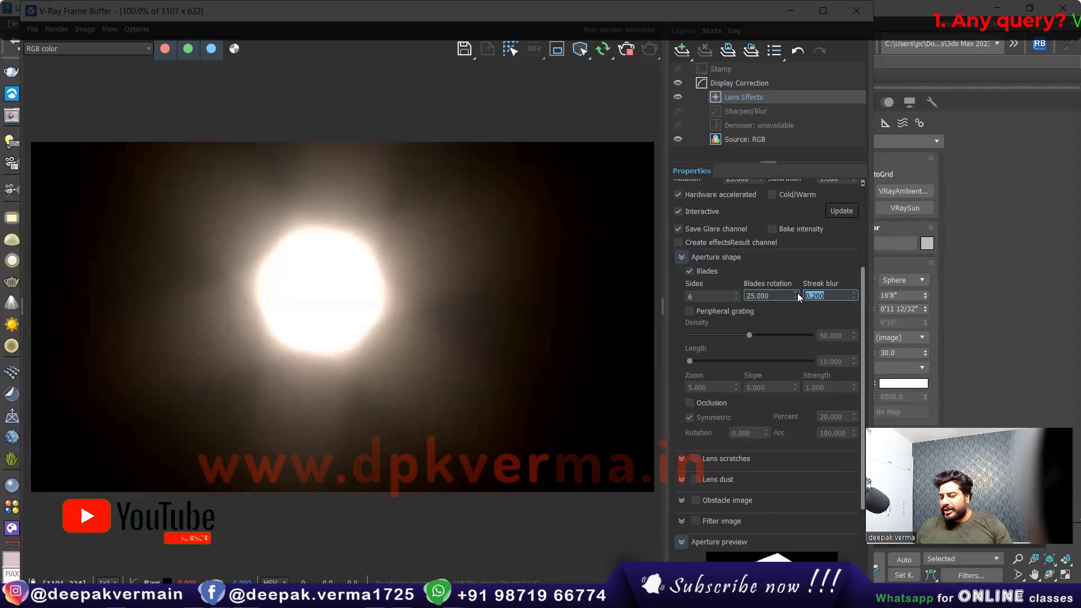
pyautogui.press('BackSpace')
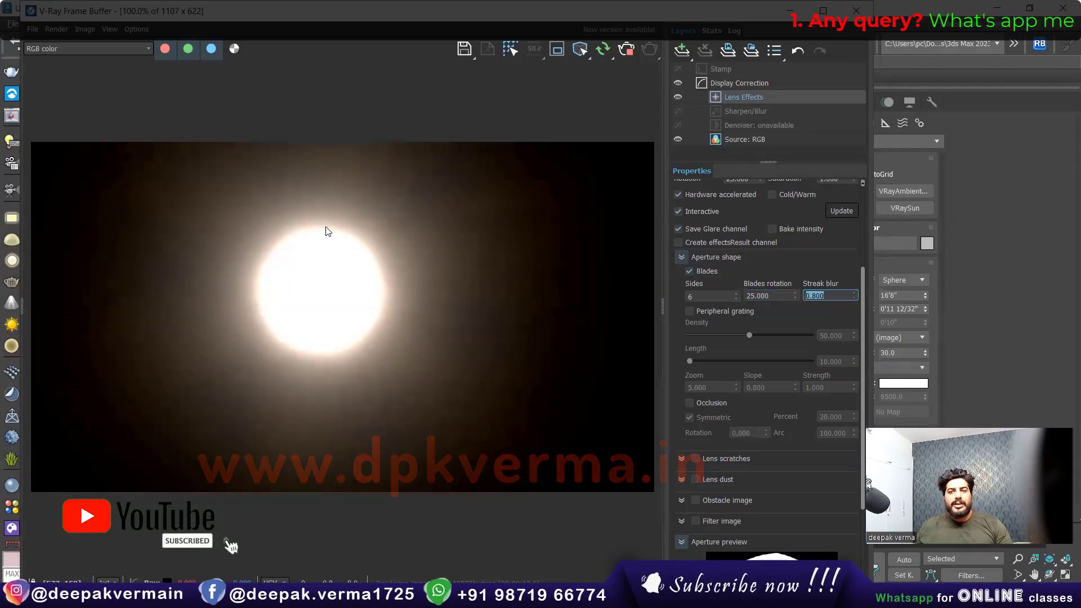
pyautogui.press('Return')
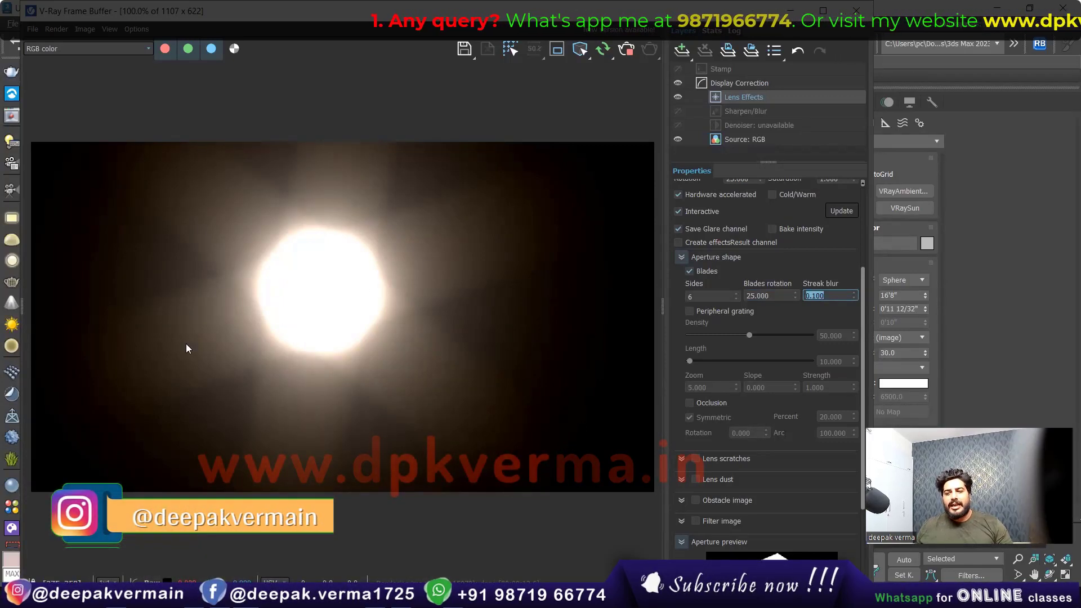
# Enable peripheral grating, raise its density and length, and try zoom values 1, 3 and 5
pyautogui.click(712, 314)
pyautogui.moveTo(749, 336)
pyautogui.mouseDown()
pyautogui.moveTo(804, 336)
pyautogui.moveTo(741, 336)
pyautogui.mouseUp()
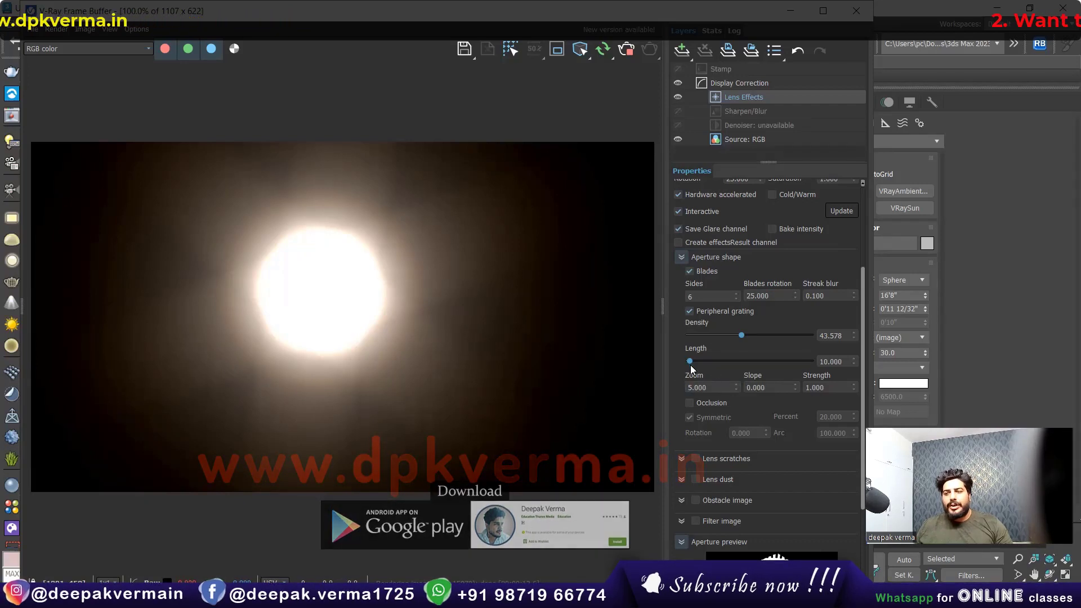
pyautogui.moveTo(688, 361)
pyautogui.mouseDown()
pyautogui.moveTo(724, 360)
pyautogui.moveTo(695, 362)
pyautogui.mouseUp()
pyautogui.write('1.000')
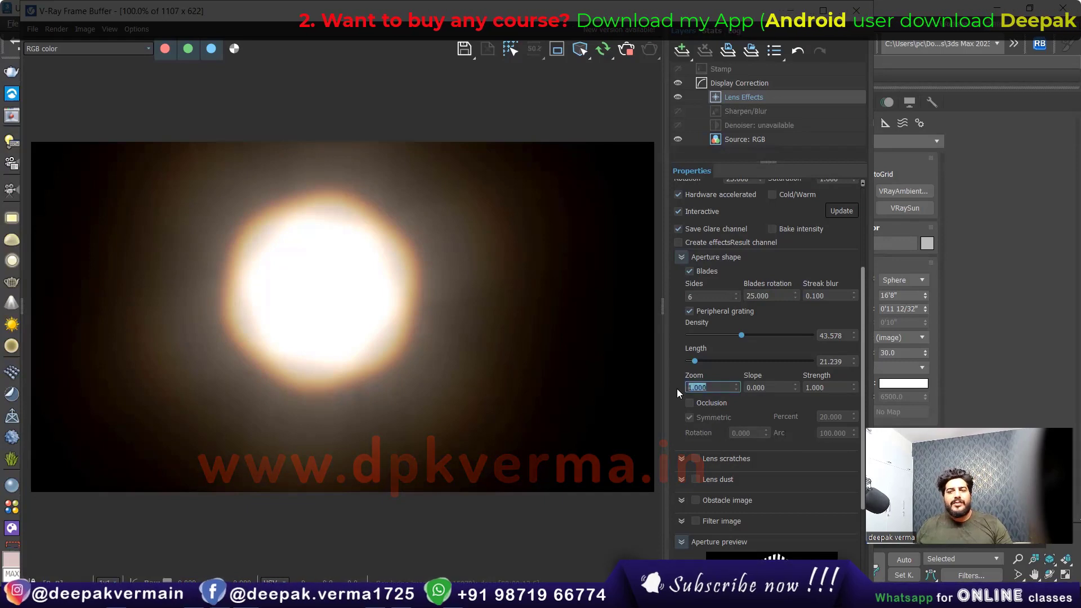
pyautogui.press('Return')
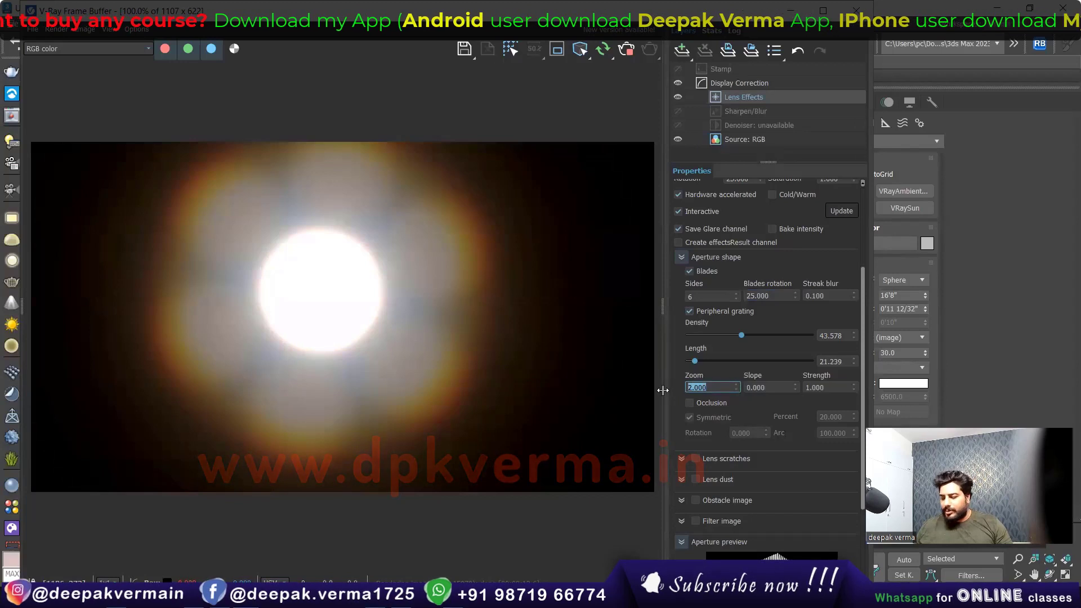
pyautogui.press('Return')
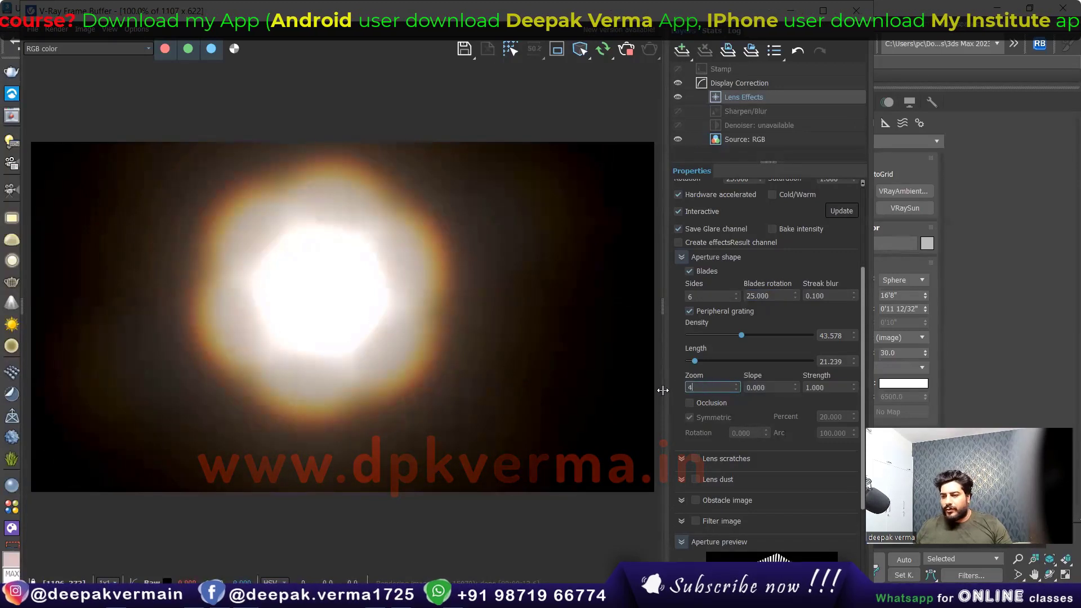
pyautogui.write('5')
pyautogui.press('Return')
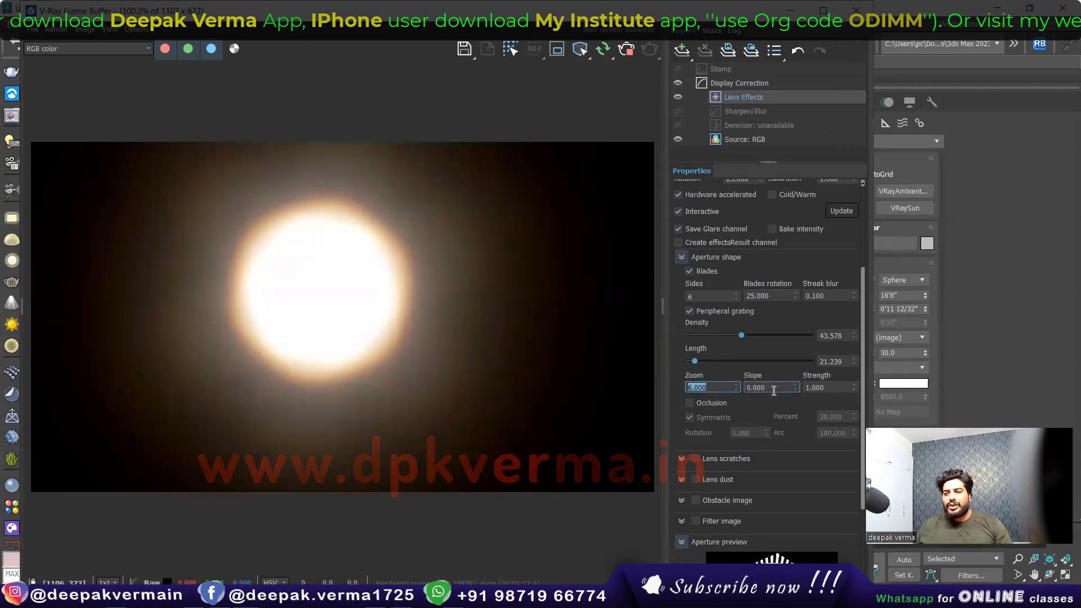
pyautogui.press('Tab')
pyautogui.write('5.000')
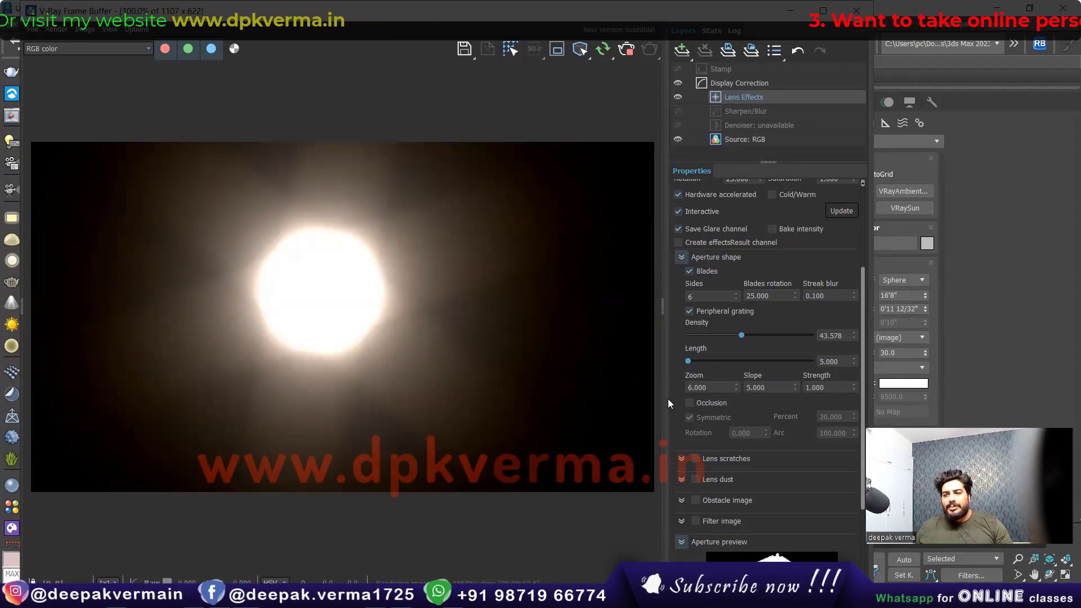
# Toggle Blades off and on to compare, then set grating density about 21.1 and zoom 1
pyautogui.click(688, 272)
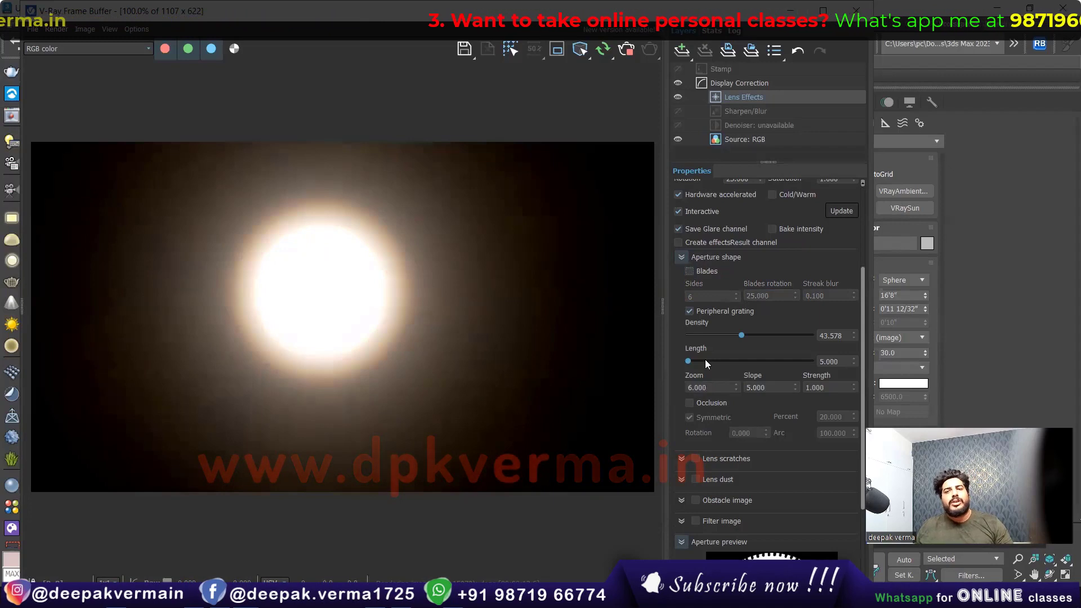
pyautogui.click(690, 271)
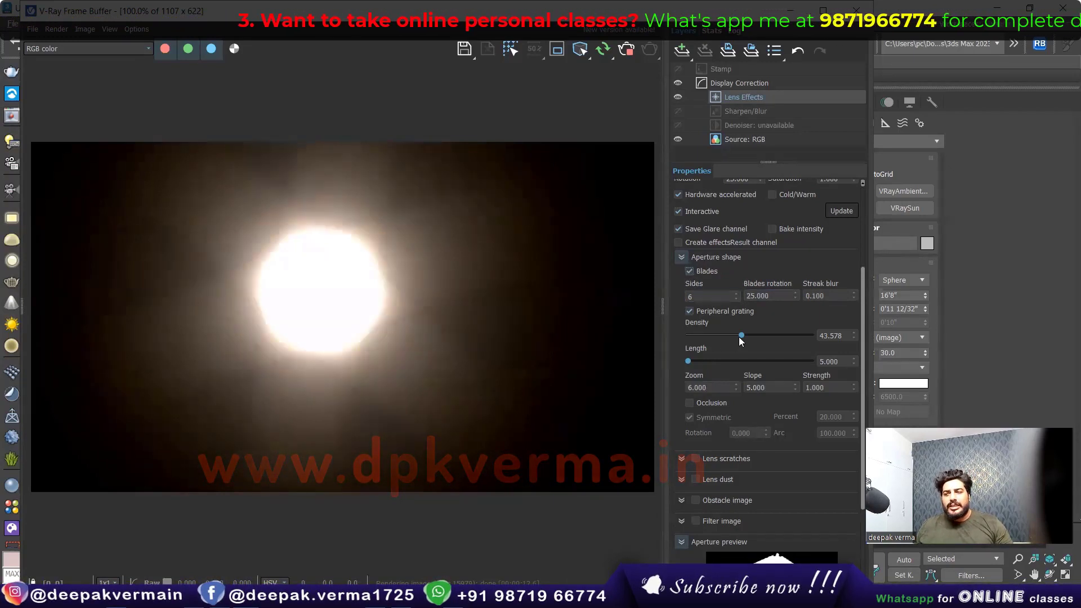
pyautogui.moveTo(739, 335); pyautogui.dragTo(714, 336)
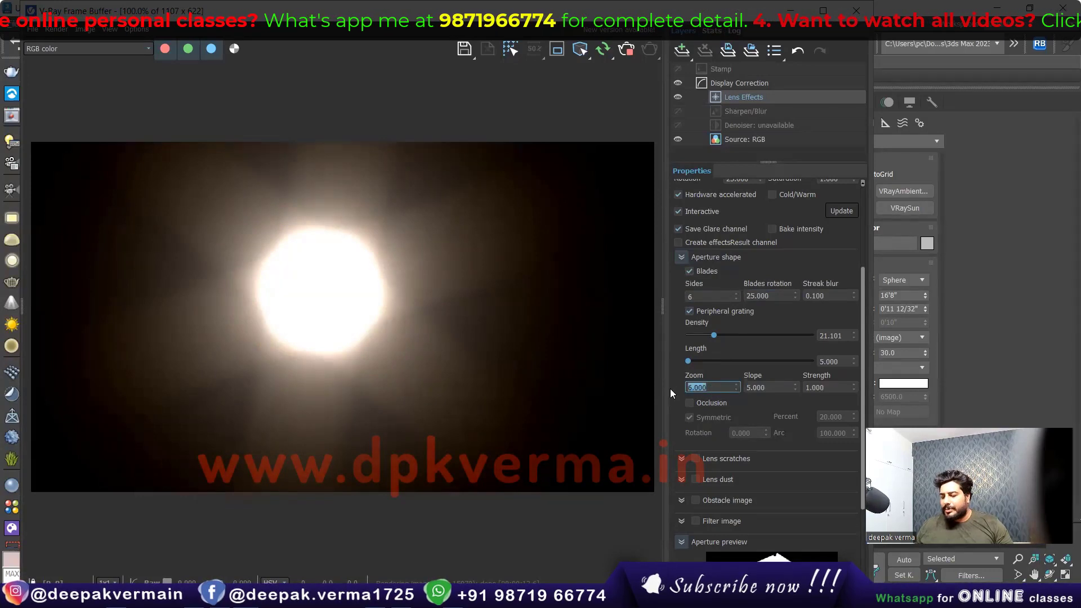
pyautogui.write('1')
pyautogui.press('Return')
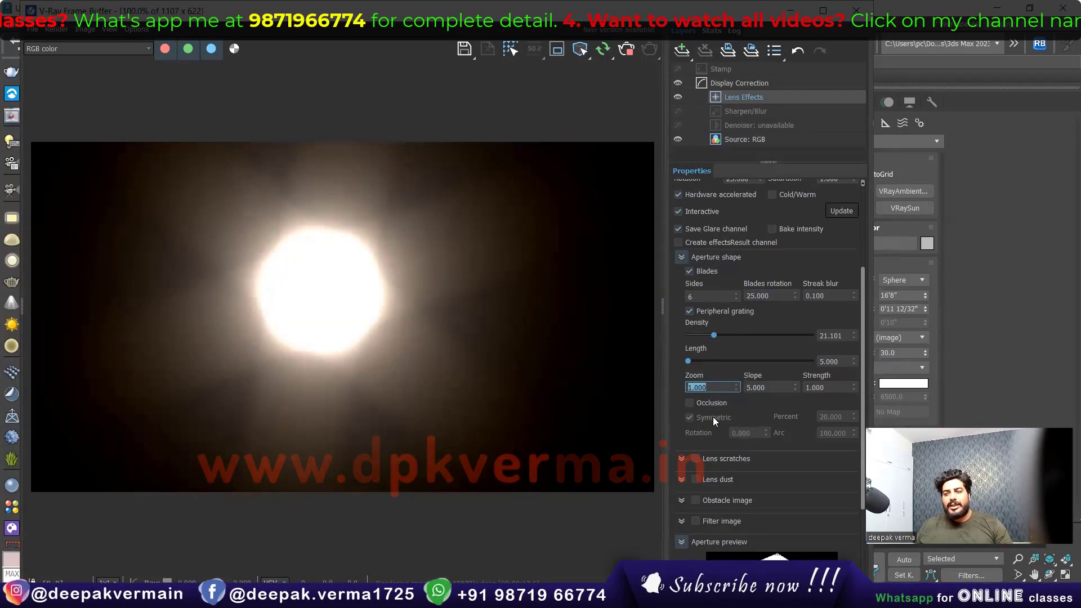
pyautogui.scroll(-2, 713, 418)
pyautogui.scroll(-2, 679, 405)
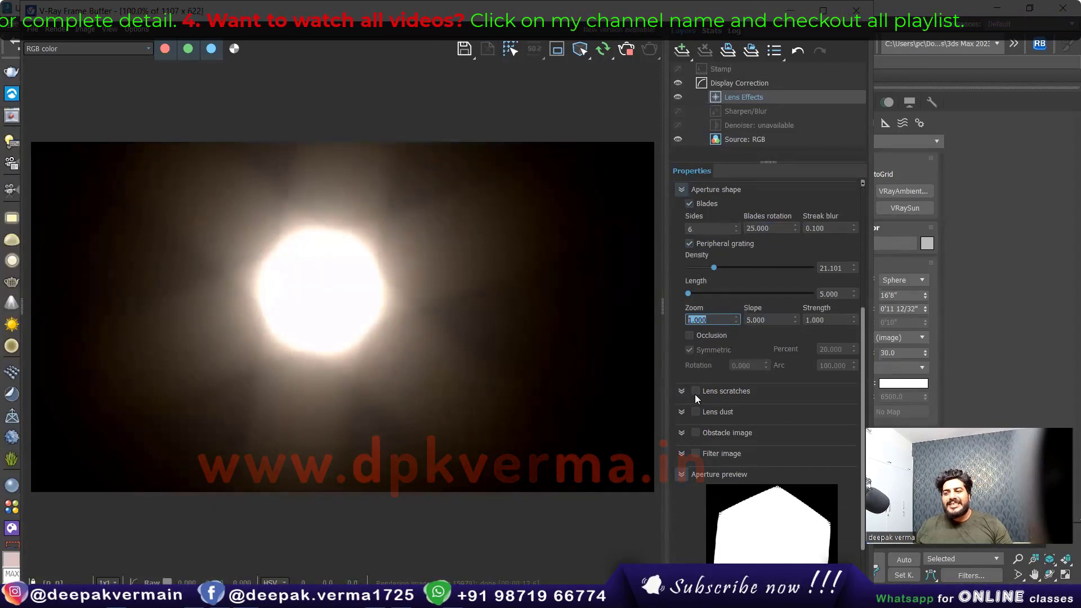
pyautogui.press('Return')
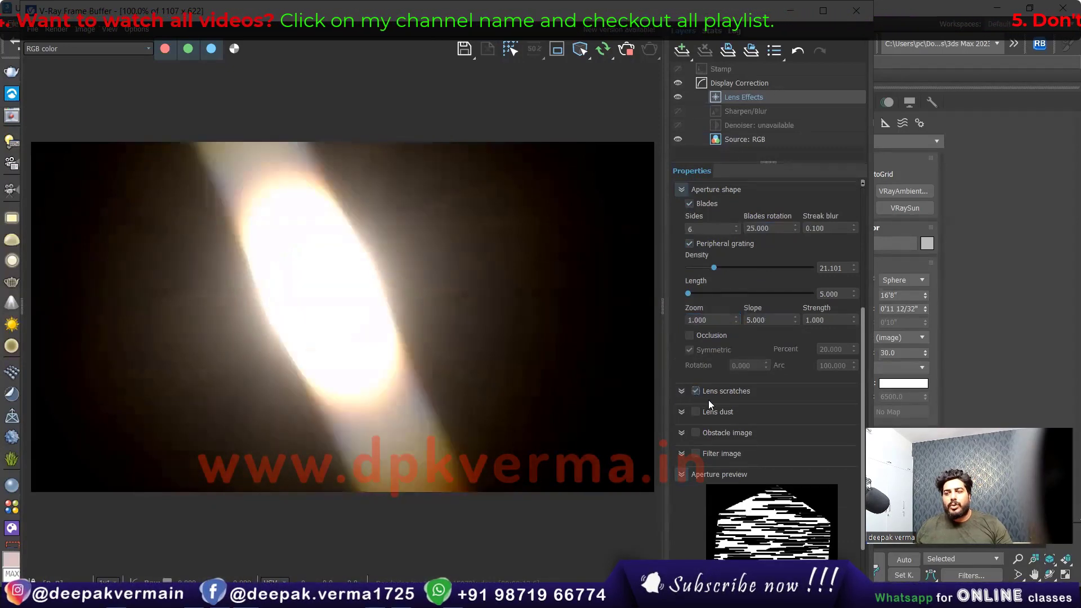
# Enable symmetric lens scratches with 3 streaks
pyautogui.click(682, 391)
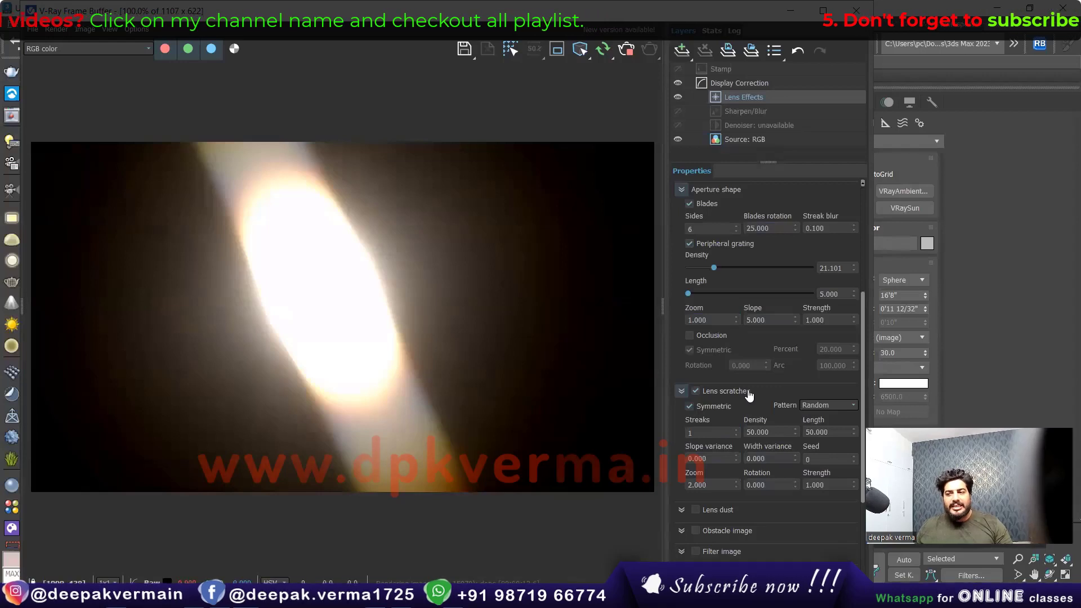
pyautogui.scroll(-2, 749, 395)
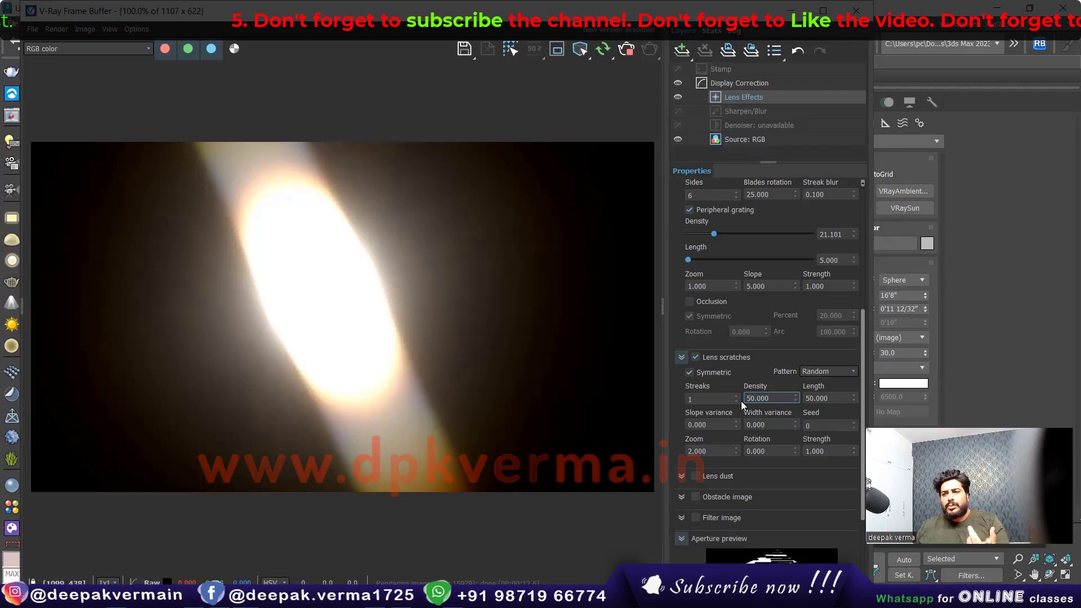
pyautogui.click(730, 397)
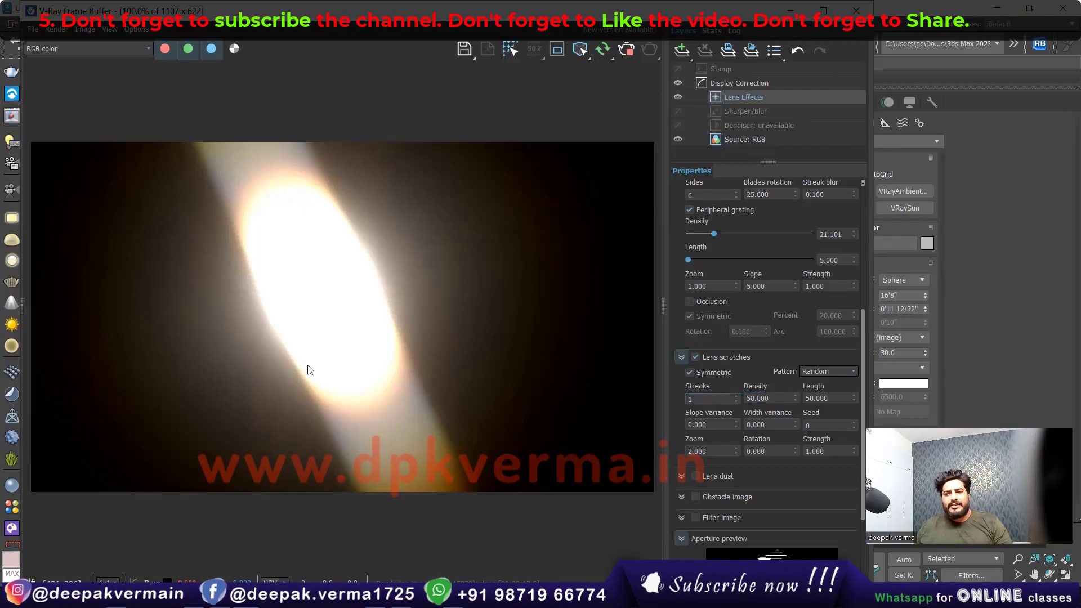
pyautogui.click(715, 373)
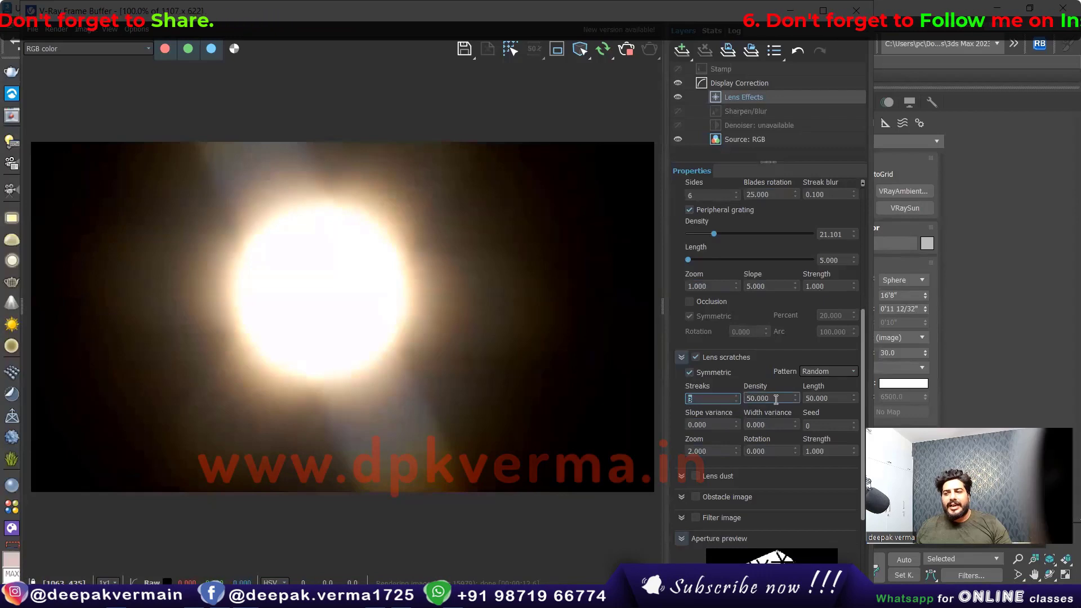
pyautogui.write('3')
pyautogui.press('Tab')
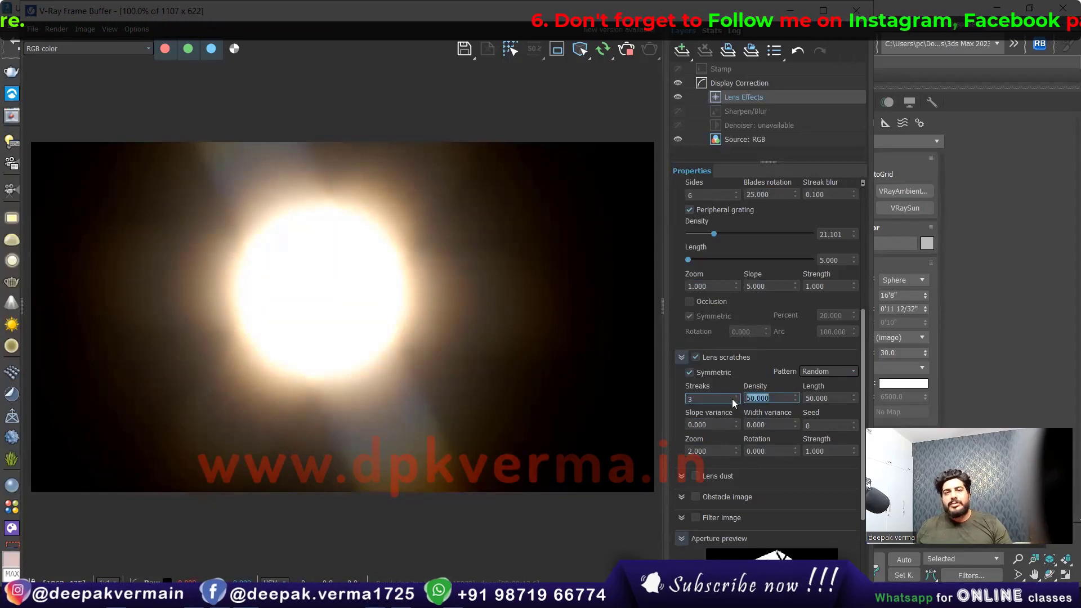
# Test lens scratch Density 10 and Length 2, then restore both to 50
pyautogui.write('10')
pyautogui.press('Return')
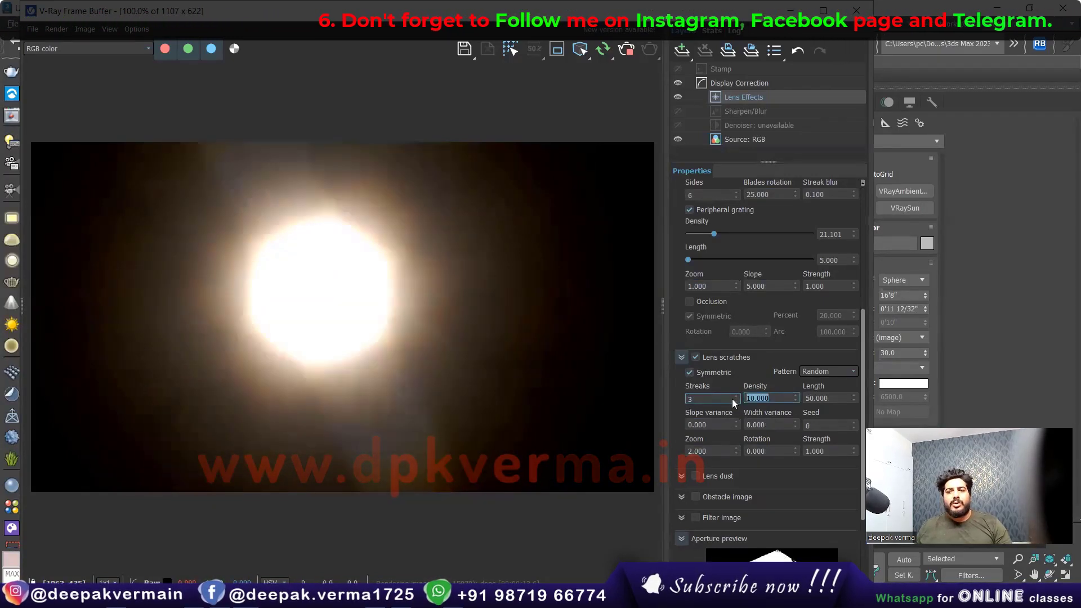
pyautogui.write('50')
pyautogui.press('Return')
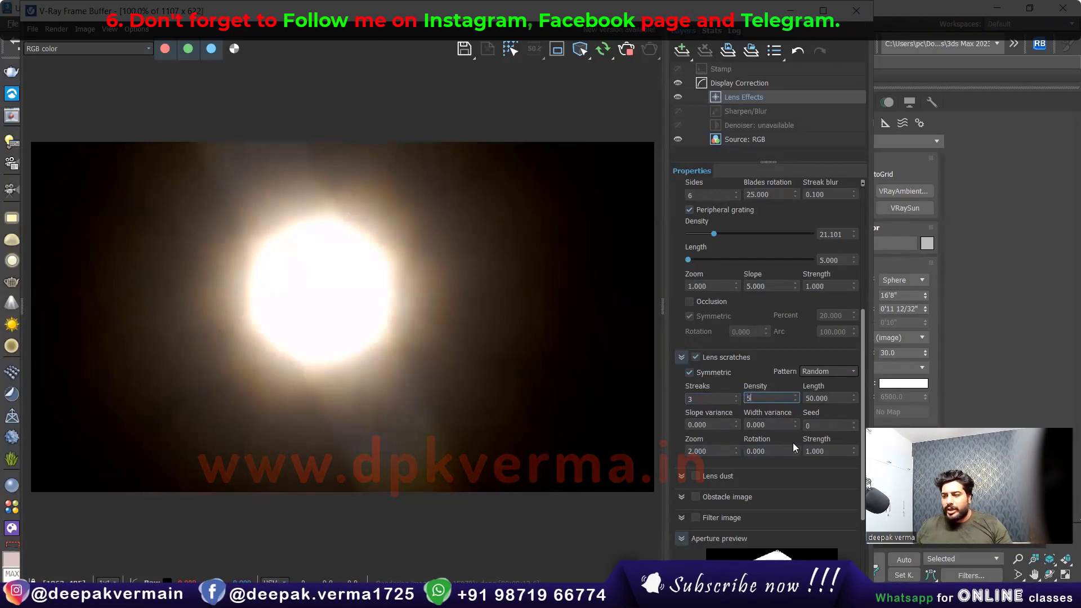
pyautogui.press('Tab')
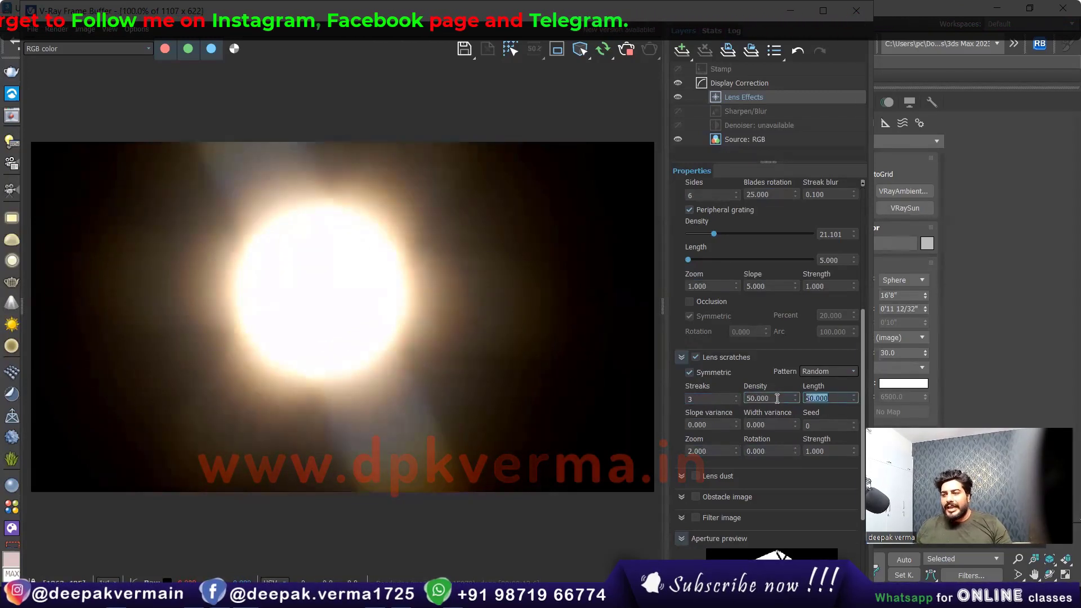
pyautogui.write('2')
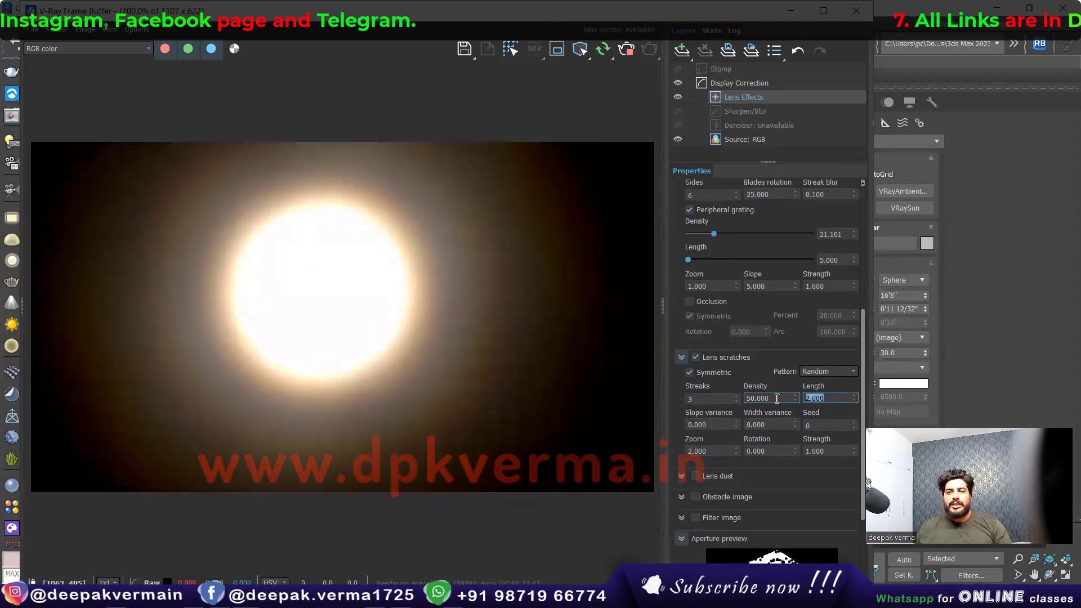
pyautogui.press('Return')
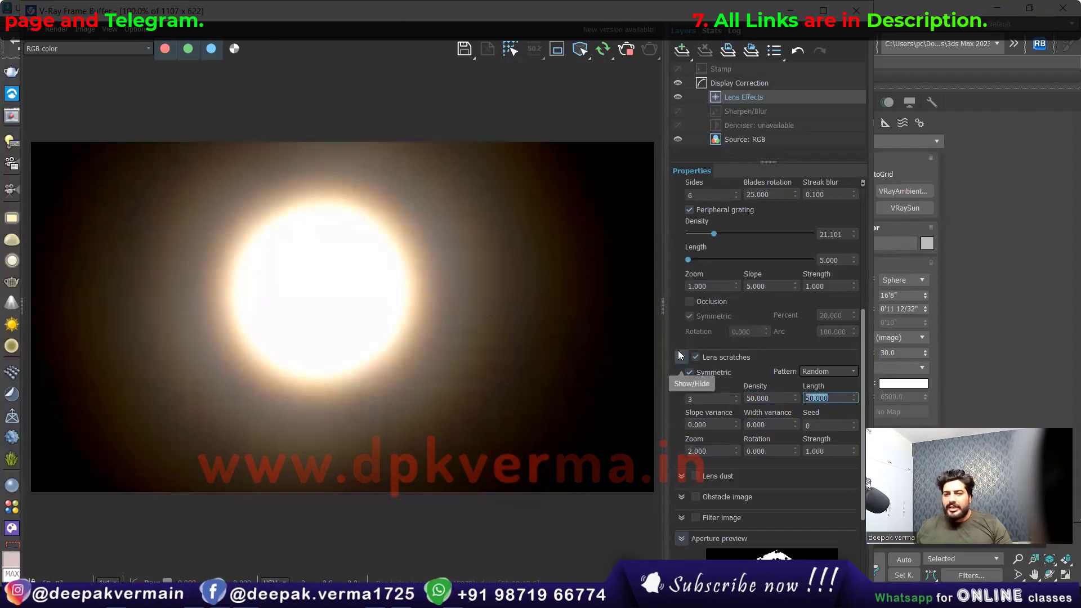
pyautogui.write('50')
pyautogui.press('Return')
# Try a Slope variance of 50, then reset it to 0
pyautogui.press('Tab')
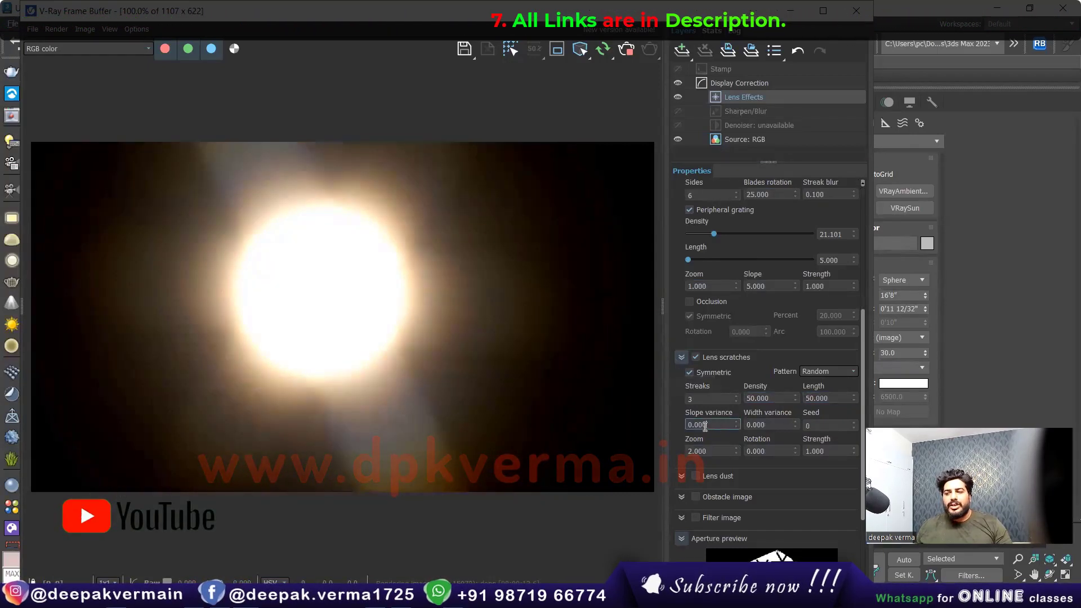
pyautogui.write('50')
pyautogui.press('Return')
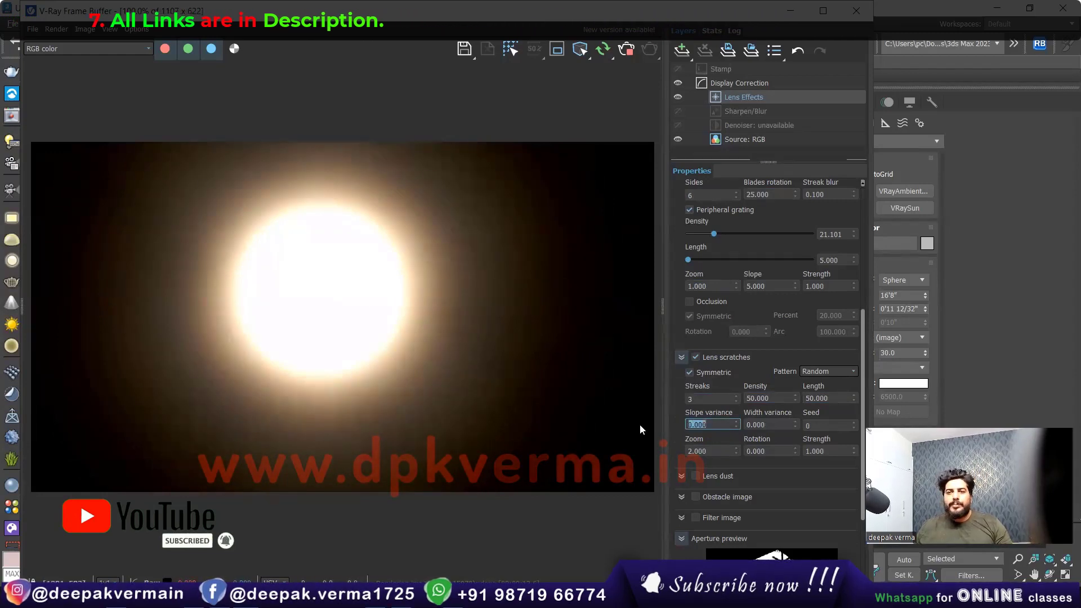
pyautogui.write('0')
pyautogui.press('Return')
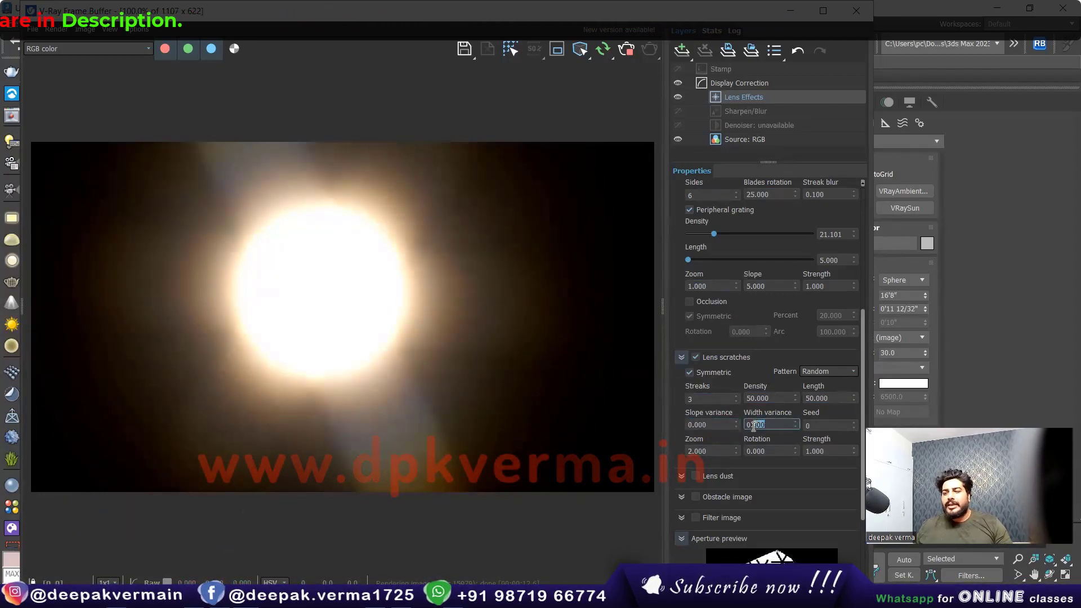
pyautogui.click(742, 427)
# Try lens scratch Width variance 5 and 1, settling on 0.2
pyautogui.scroll(-1, 742, 428)
pyautogui.scroll(-1, 737, 428)
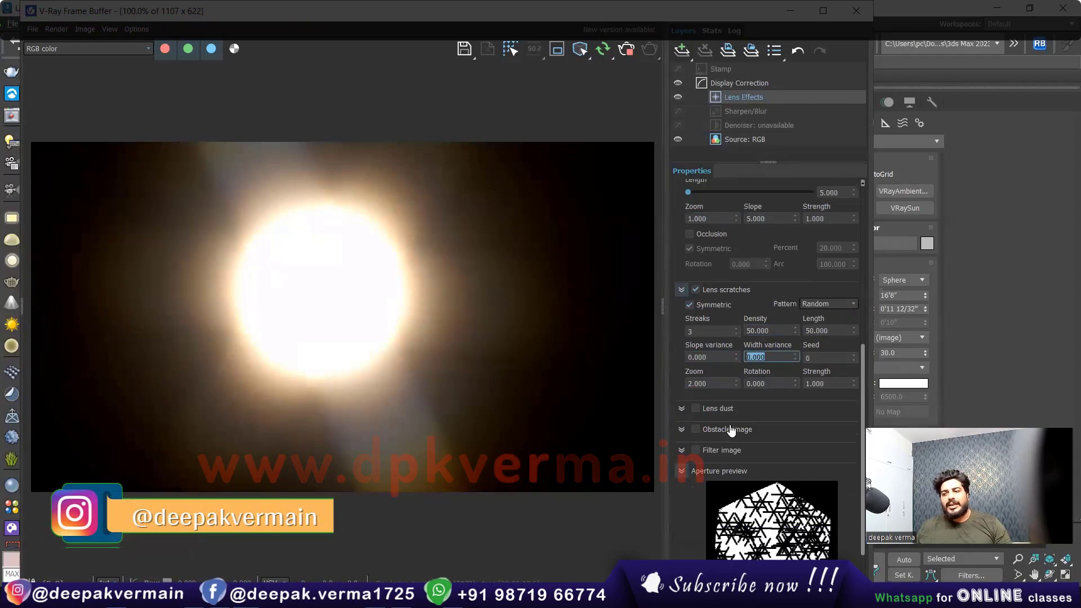
pyautogui.scroll(-1, 732, 429)
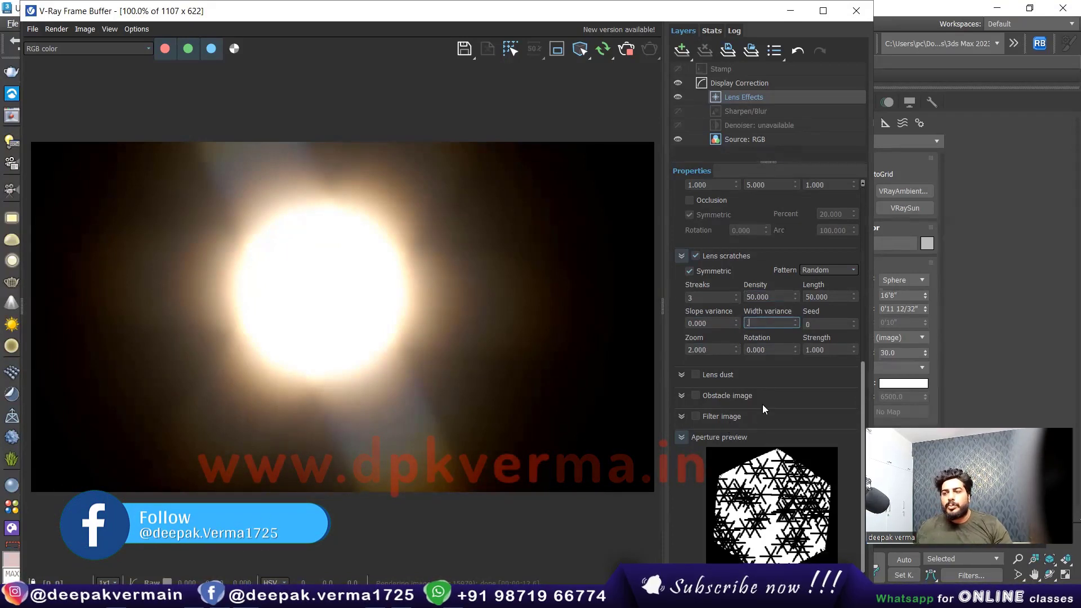
pyautogui.write('5')
pyautogui.press('Return')
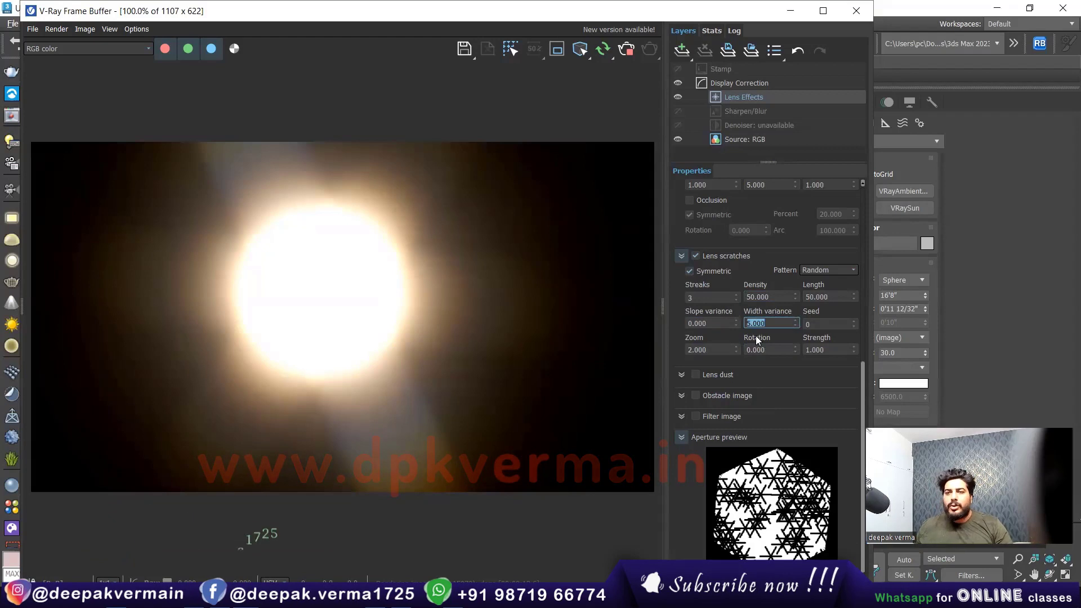
pyautogui.write('1')
pyautogui.press('Return')
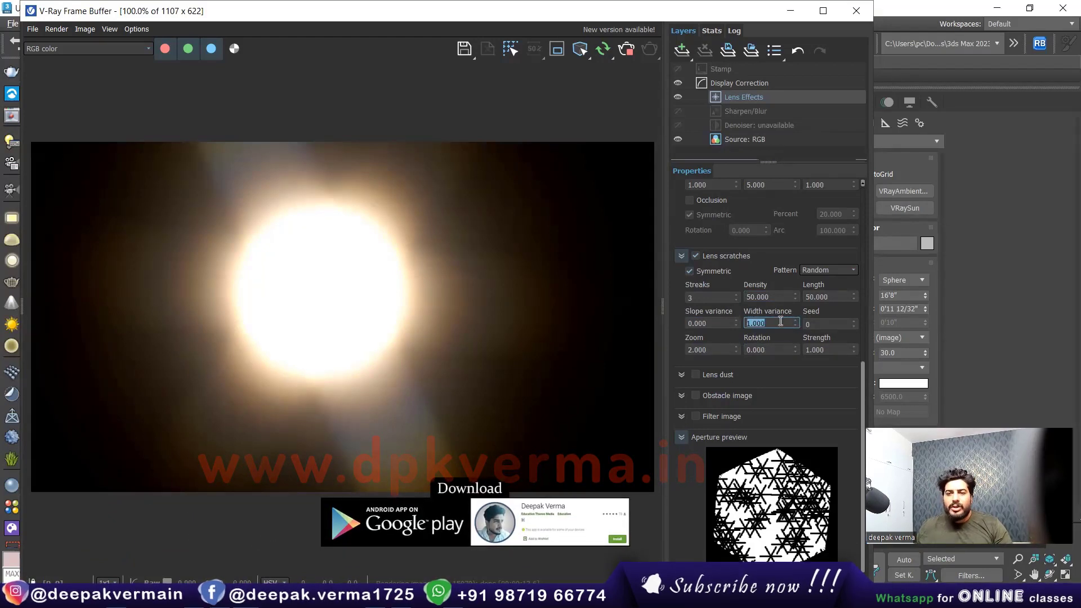
pyautogui.write('0.2')
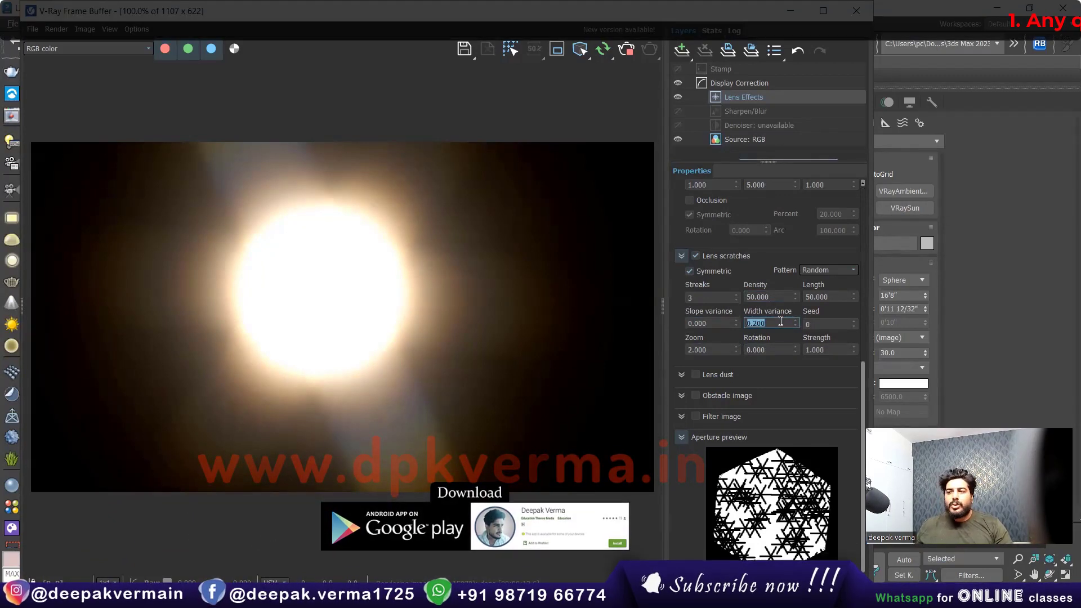
pyautogui.click(806, 323)
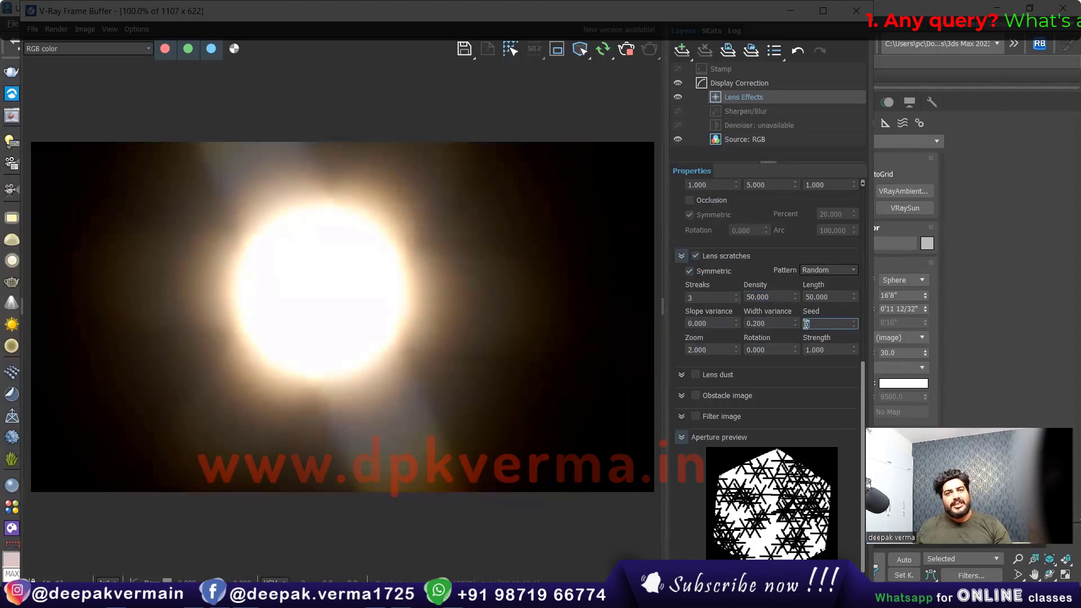
# Raise the scratch Seed to 6 and set scratch Zoom to 1
pyautogui.click(852, 321)
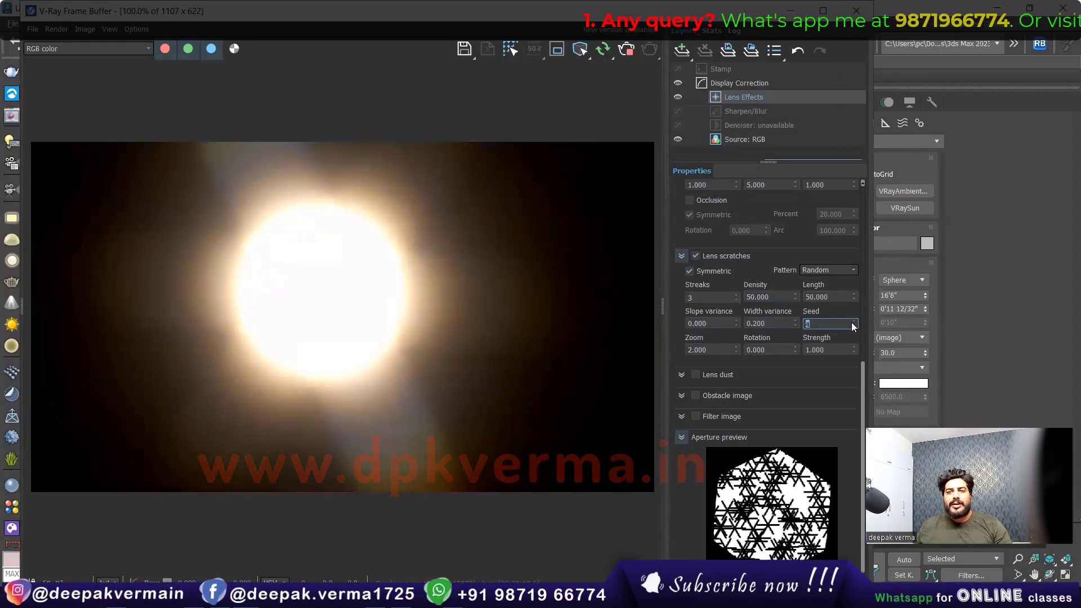
pyautogui.click(852, 322)
pyautogui.click(852, 322)
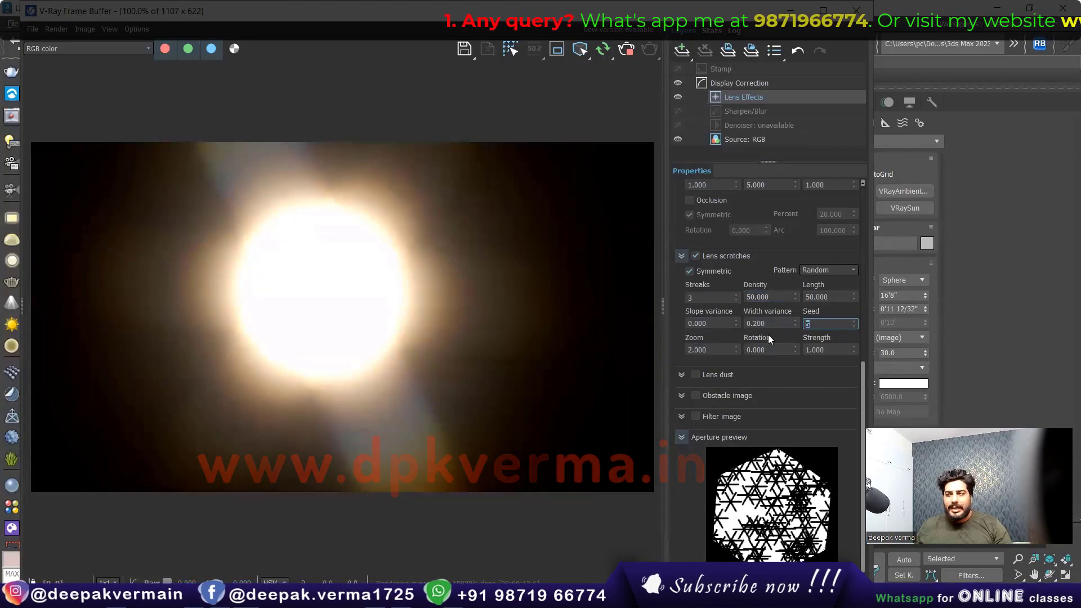
pyautogui.click(854, 321)
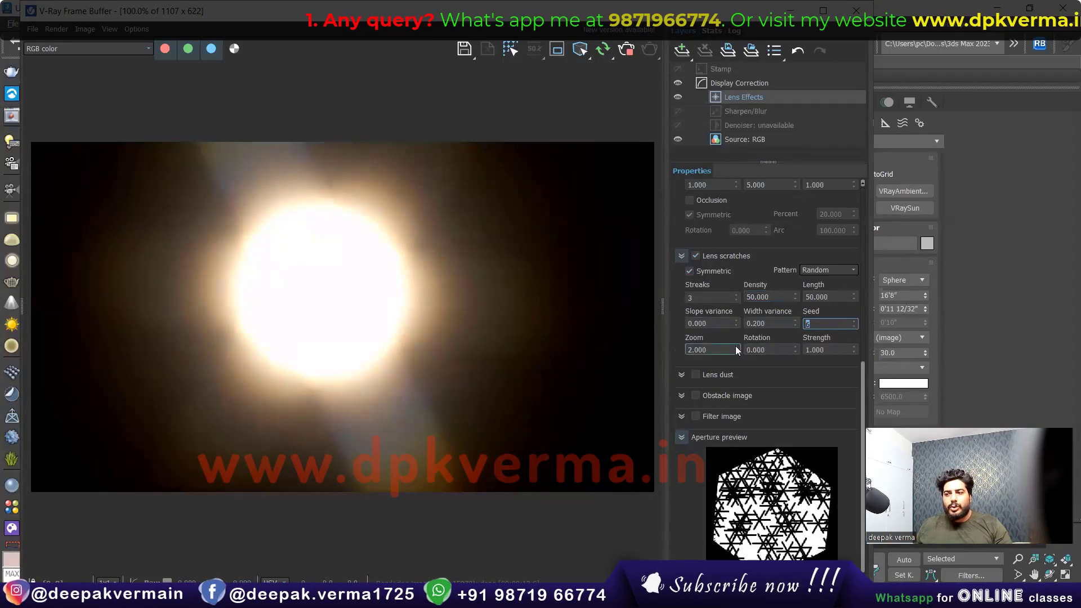
pyautogui.moveTo(734, 353); pyautogui.dragTo(655, 353)
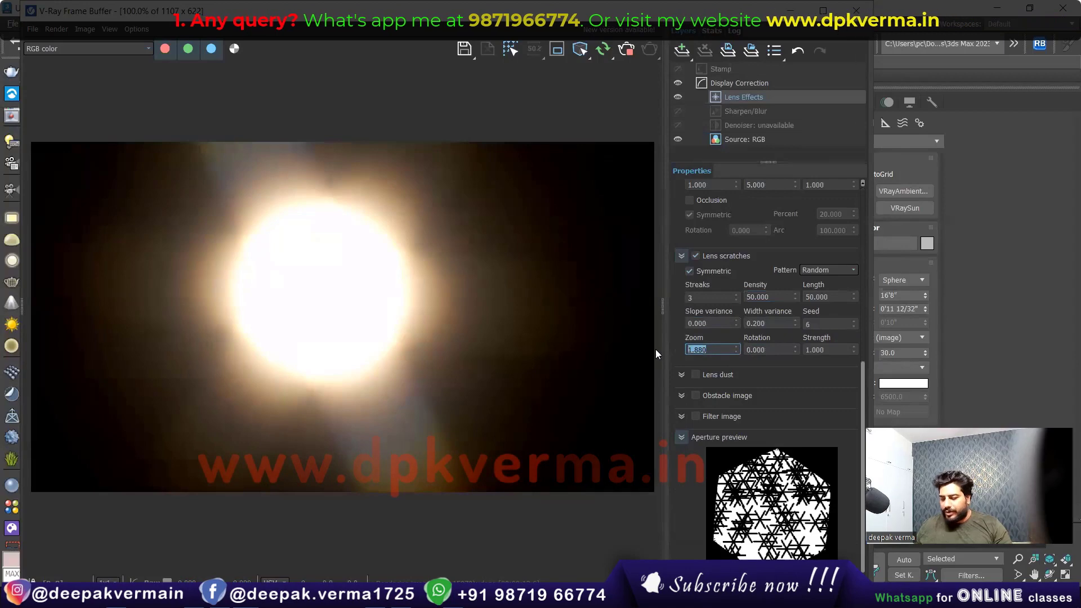
pyautogui.write('1')
pyautogui.press('Return')
# Set scratch Rotation 5 and Strength 0.5, then turn lens scratches off
pyautogui.press('Tab')
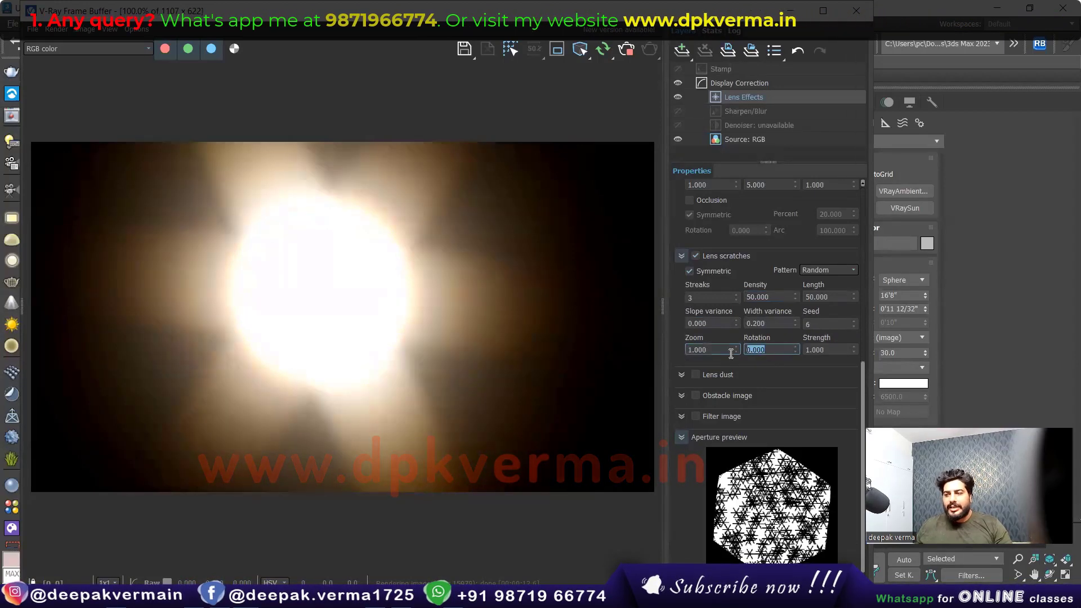
pyautogui.write('5')
pyautogui.press('Return')
pyautogui.press('Tab')
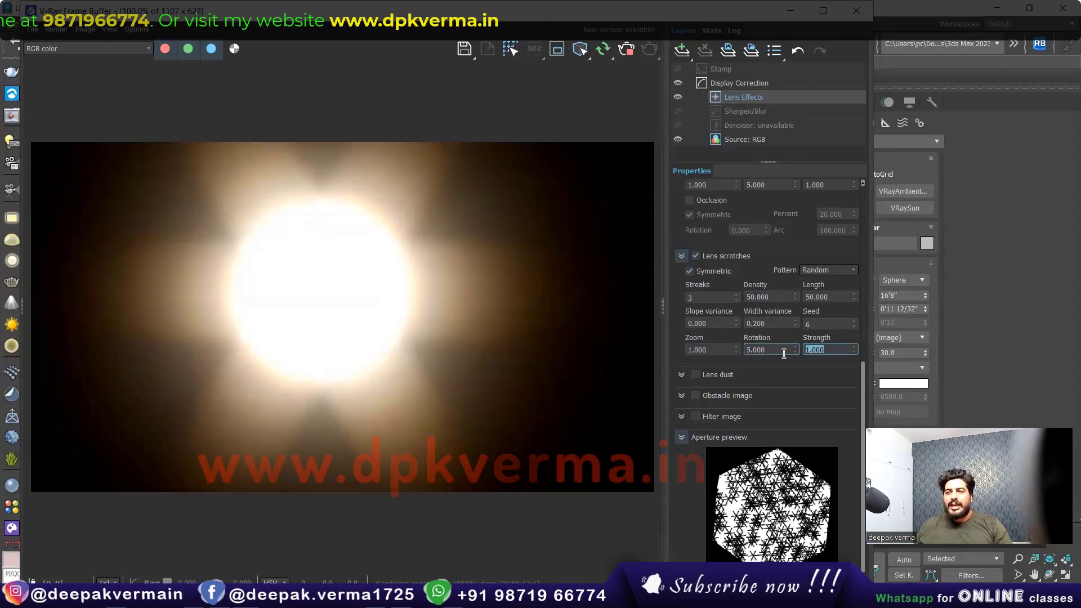
pyautogui.write('0.5')
pyautogui.press('Return')
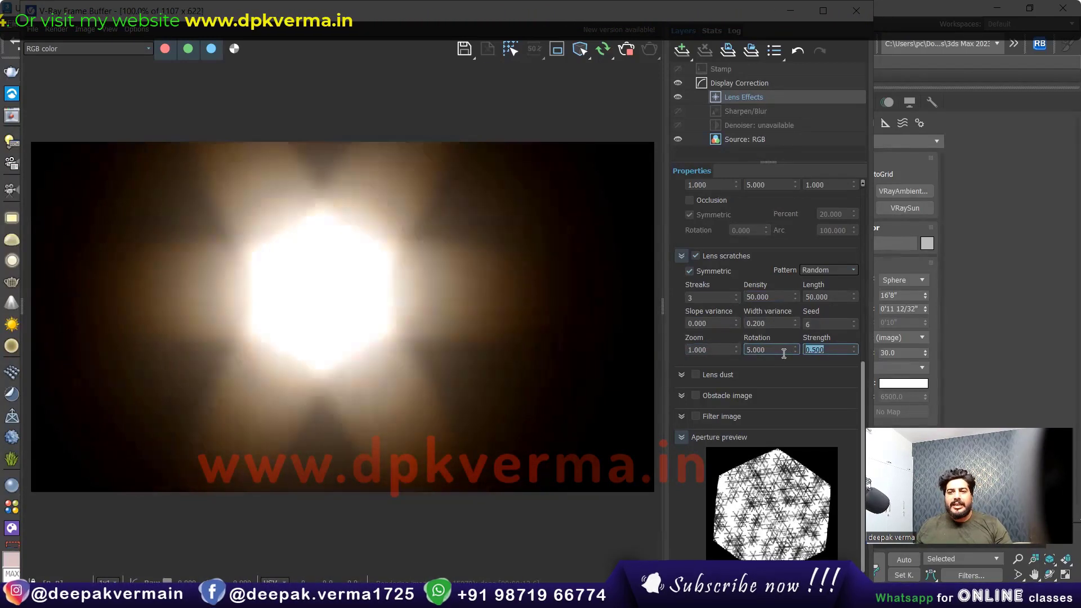
pyautogui.click(695, 272)
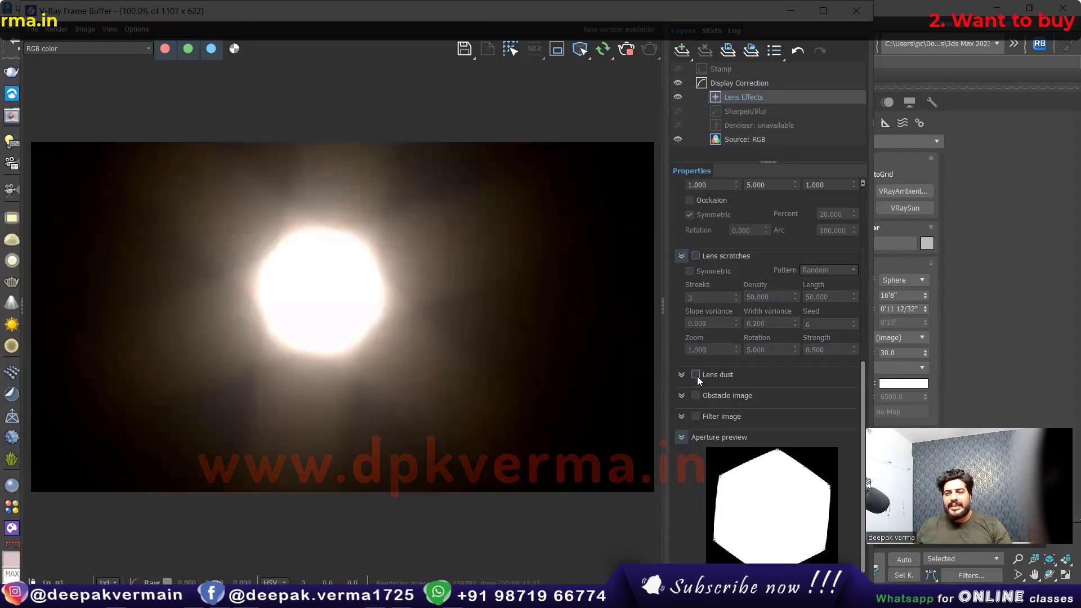
# Enable lens dust, trying the Square pattern before settling on Hexagonal, and check the scene
pyautogui.click(695, 375)
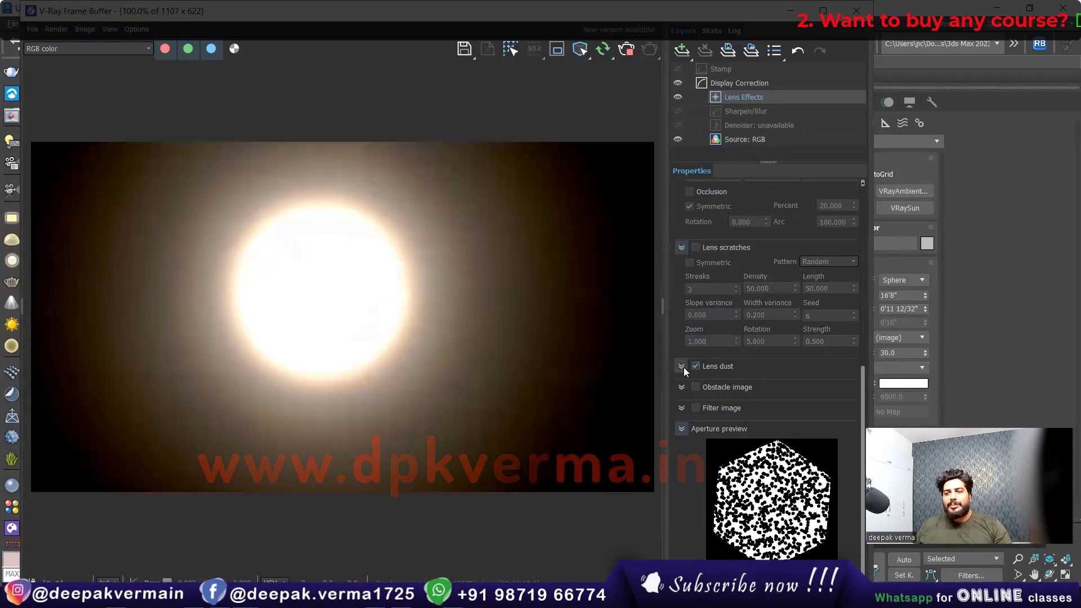
pyautogui.scroll(-1, 683, 369)
pyautogui.click(734, 313)
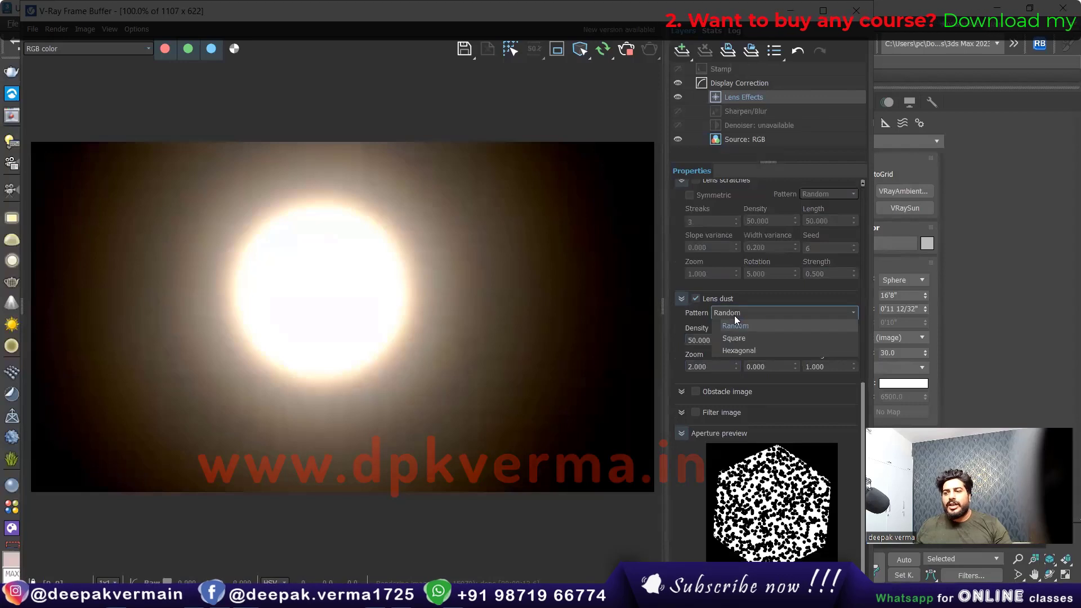
pyautogui.click(734, 338)
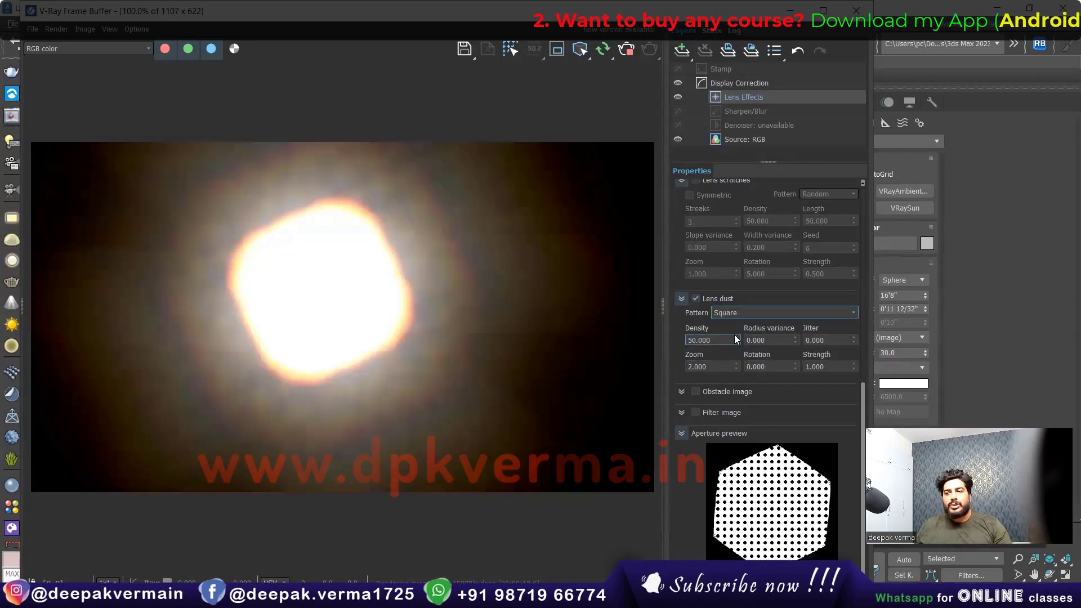
pyautogui.click(731, 312)
pyautogui.click(731, 349)
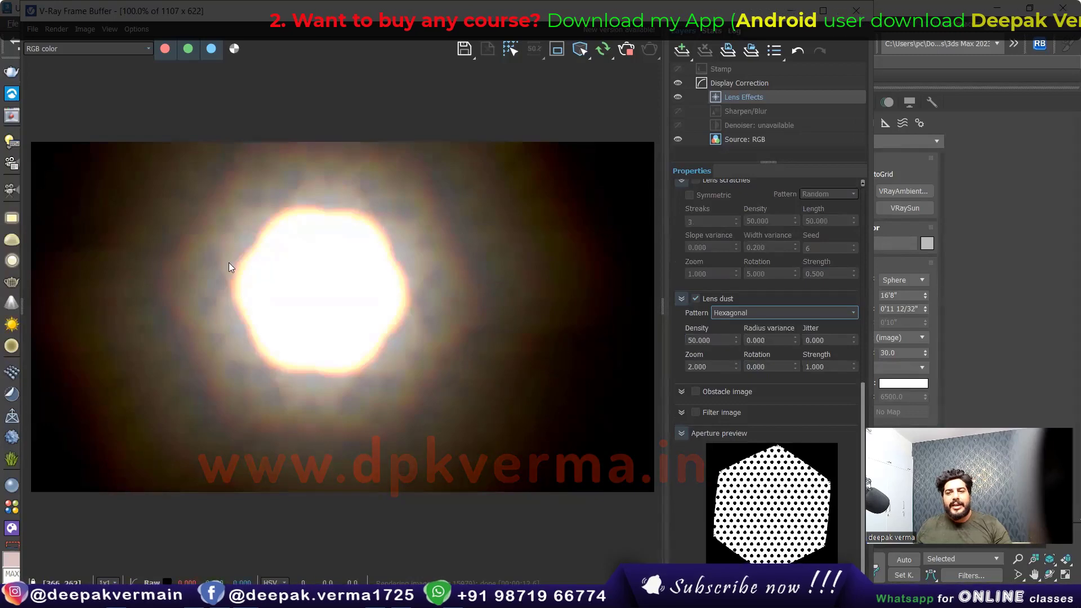
pyautogui.scroll(-1, 320, 330)
pyautogui.scroll(1, 321, 332)
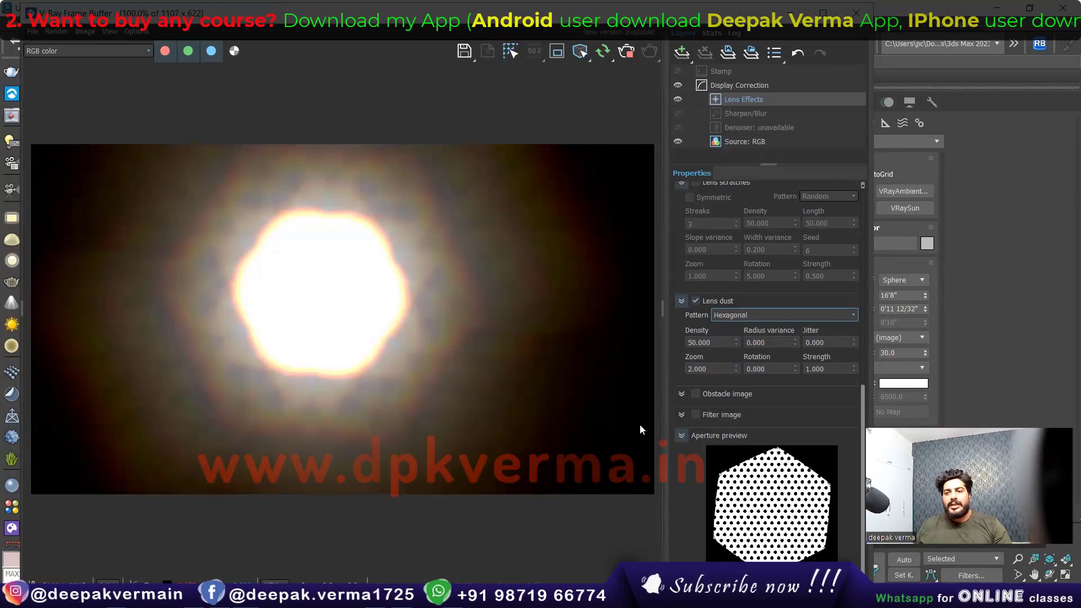
pyautogui.moveTo(678, 14); pyautogui.dragTo(640, 424)
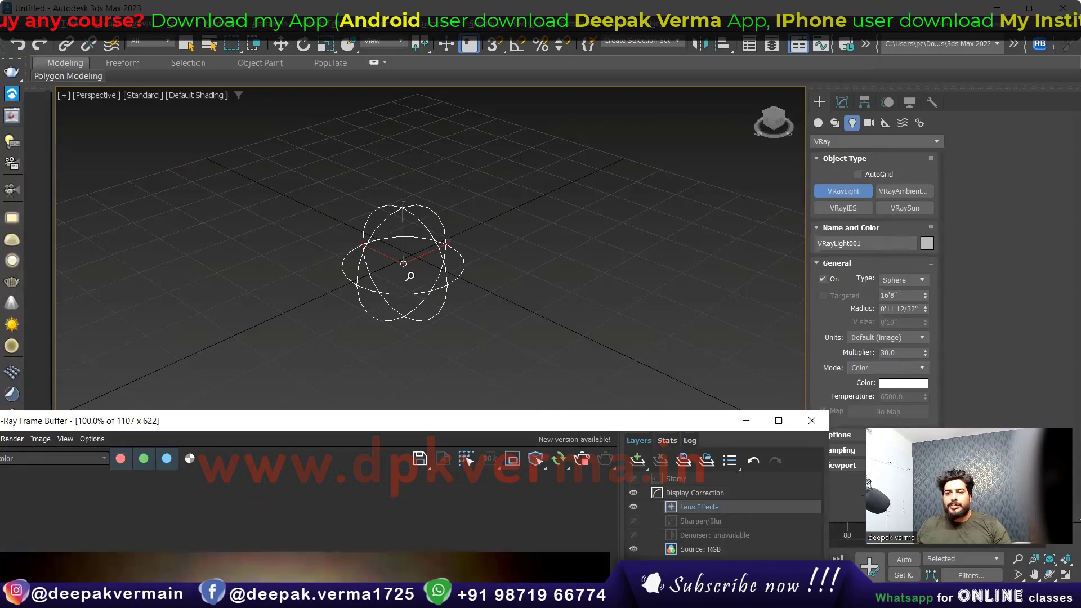
pyautogui.moveTo(439, 421); pyautogui.dragTo(439, 5)
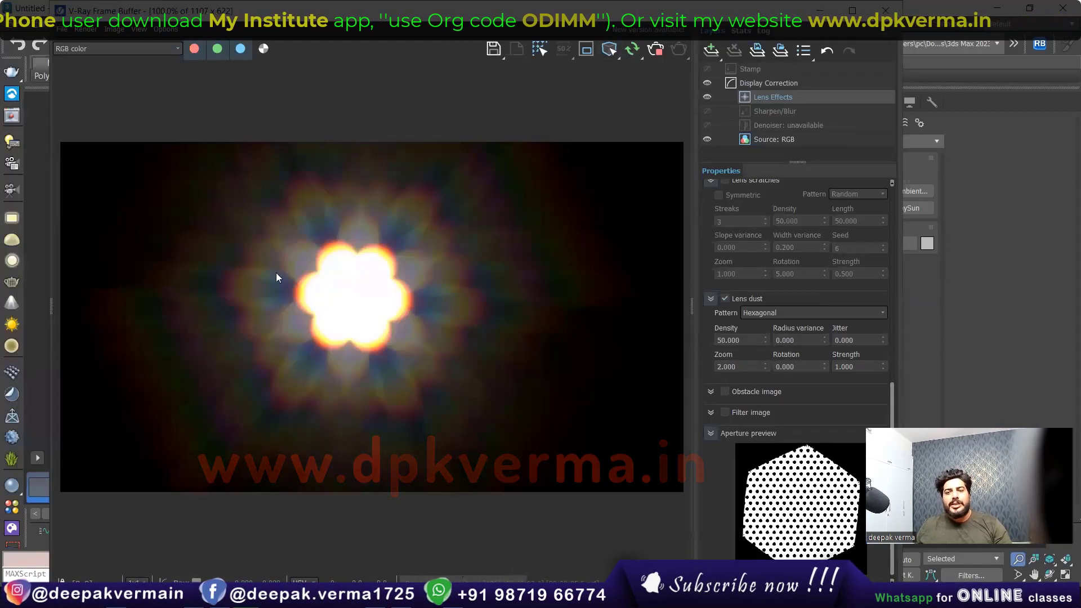
# Set lens dust Density 50, Zoom 1 and Rotation 30
pyautogui.click(733, 366)
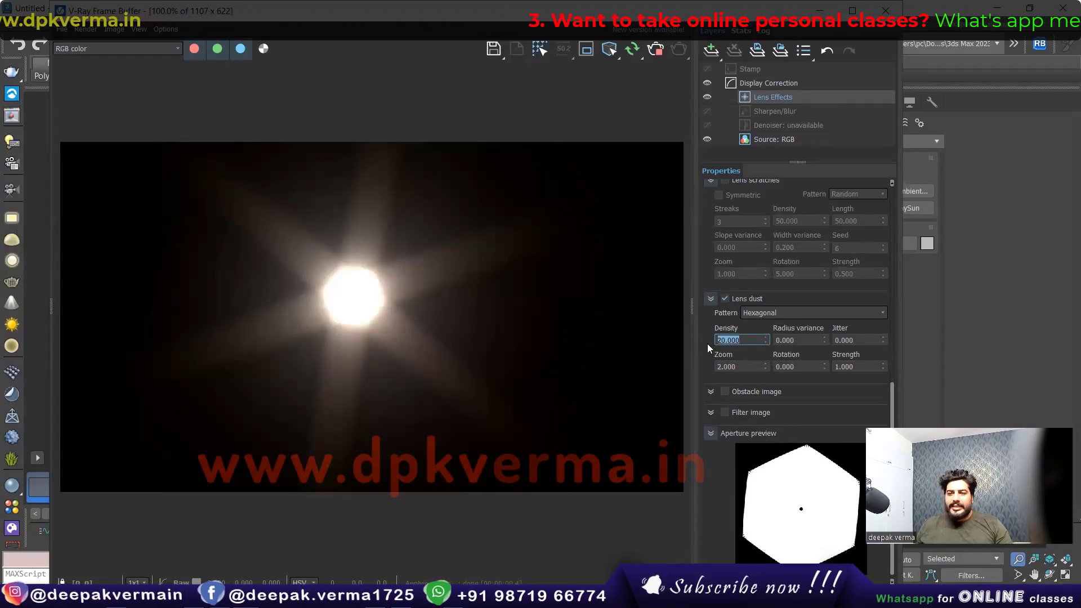
pyautogui.write('50')
pyautogui.press('Return')
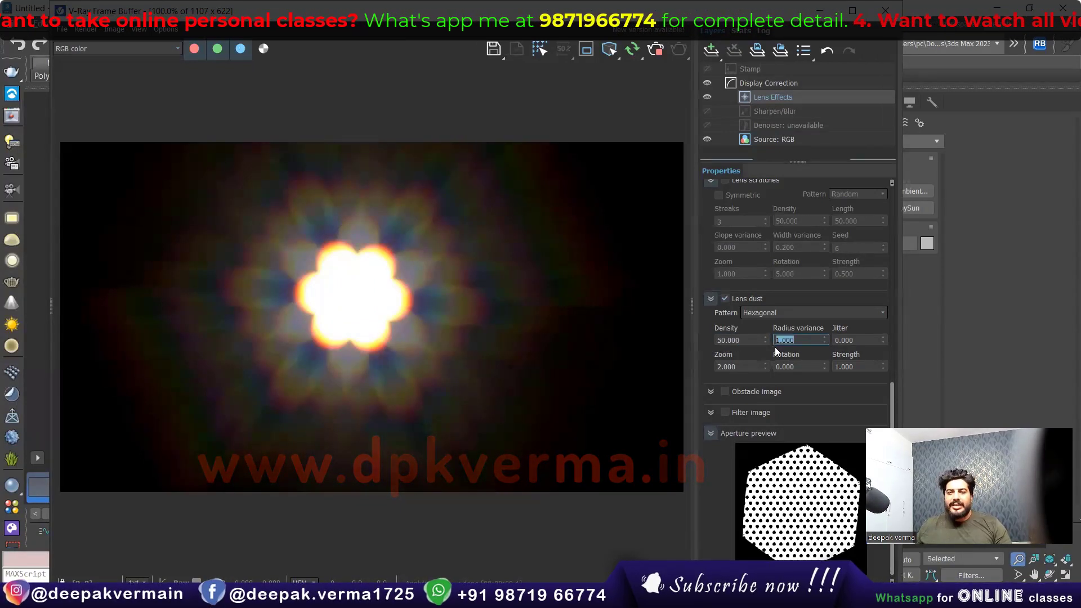
pyautogui.click(833, 340)
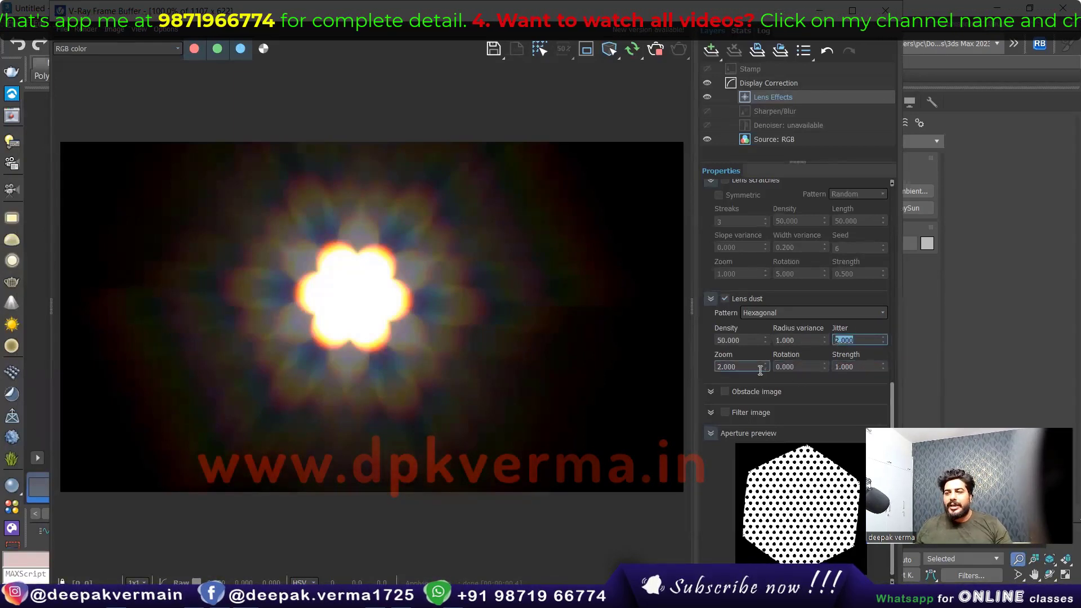
pyautogui.press('Return')
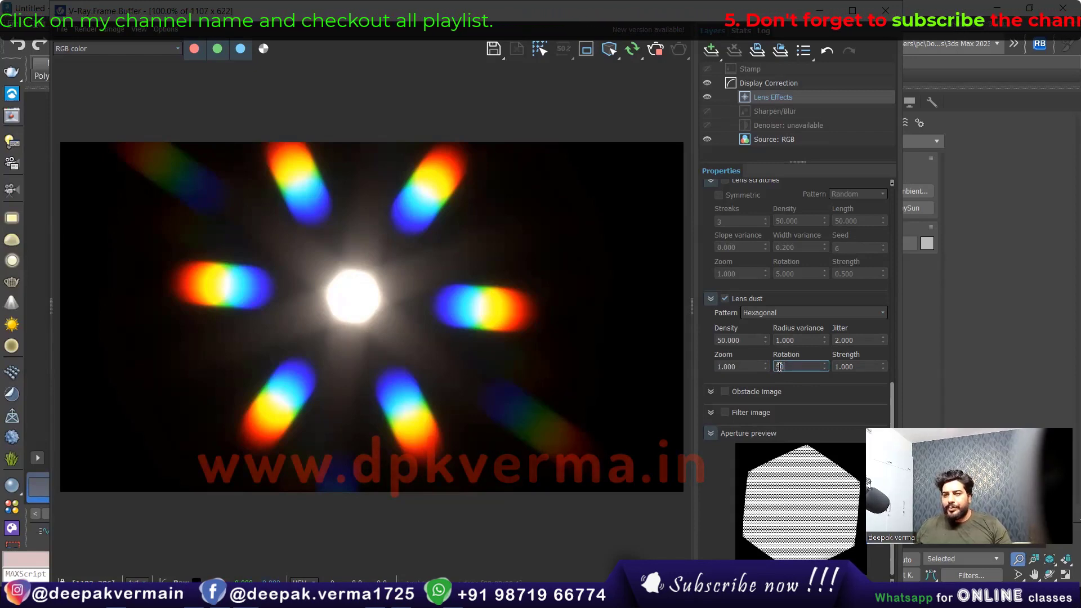
pyautogui.press('Return')
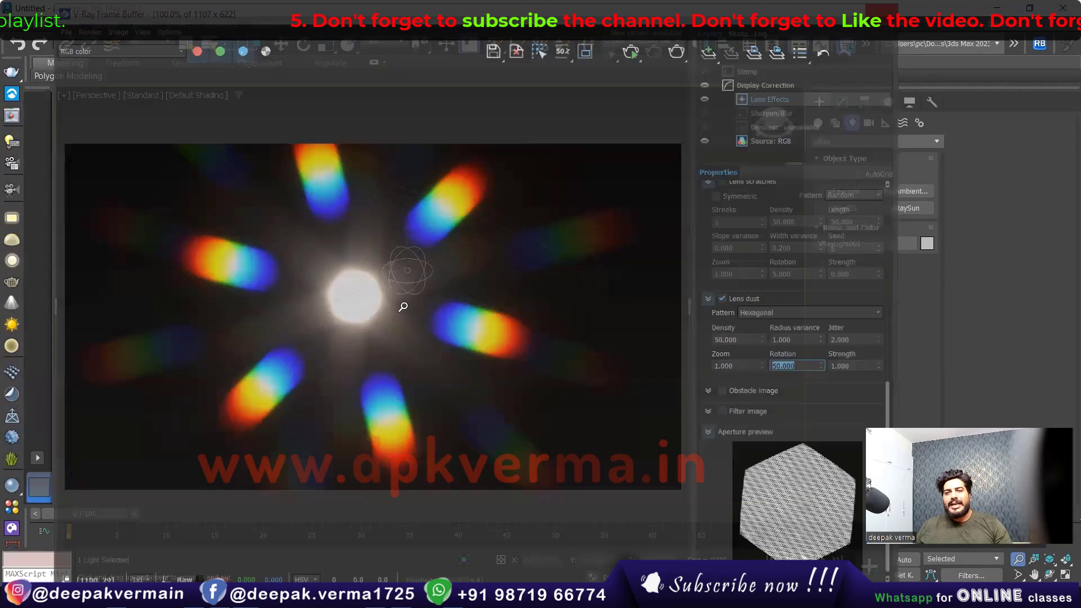
# Close the frame buffer, reset to an empty scene without saving, and maximize the perspective view
pyautogui.click(884, 10)
pyautogui.click(12, 23)
pyautogui.click(31, 61)
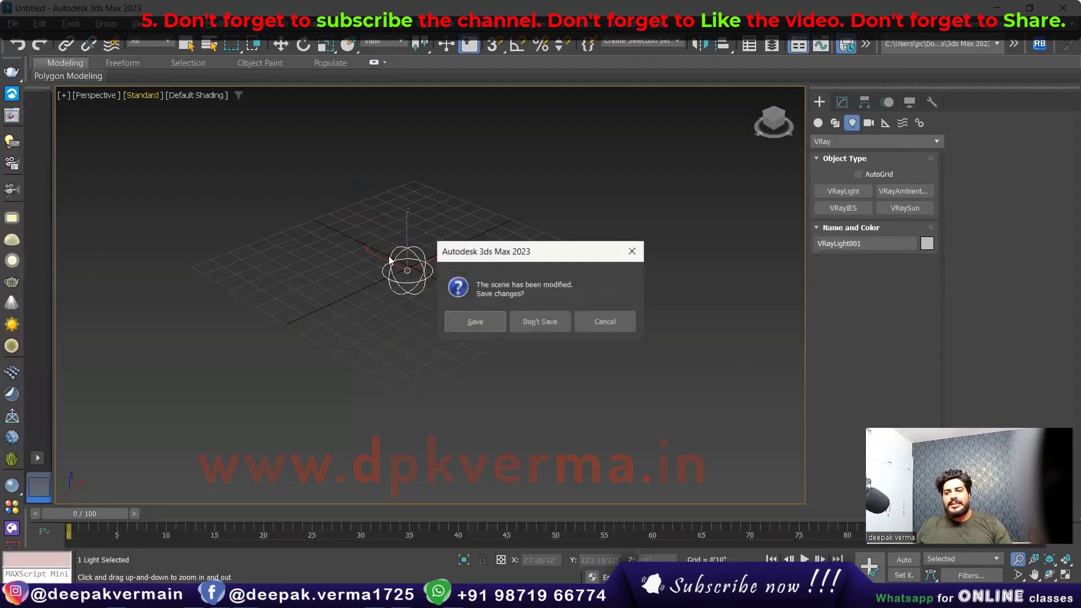
pyautogui.click(538, 322)
pyautogui.click(505, 328)
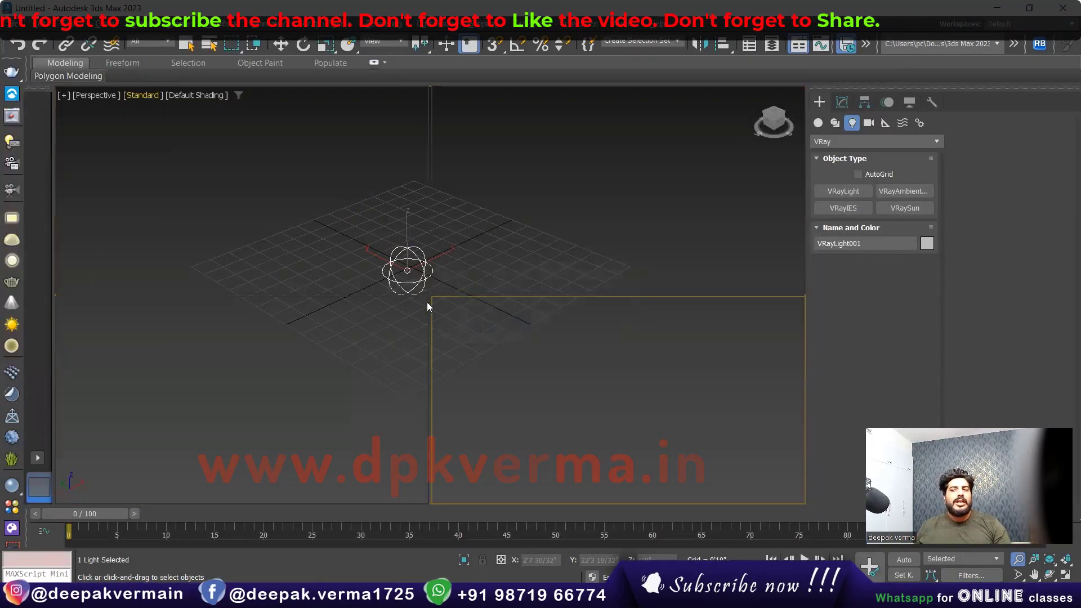
pyautogui.hotkey('alt', 'w')
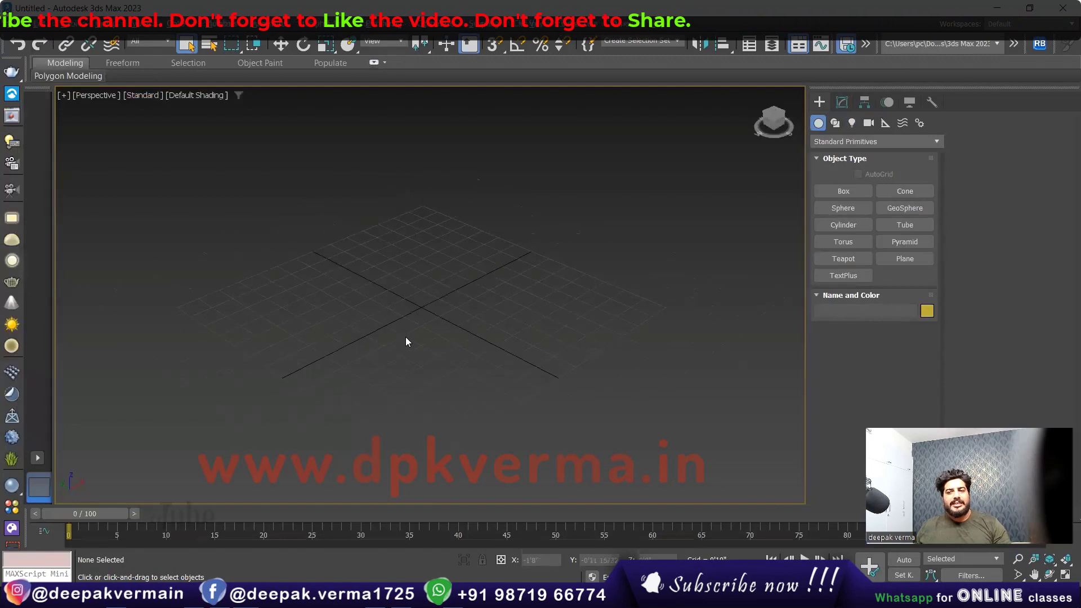
# Merge lightbulb_01_4k.fbx from Downloads > lightbulb_01_4k, showing all file types
pyautogui.click(11, 24)
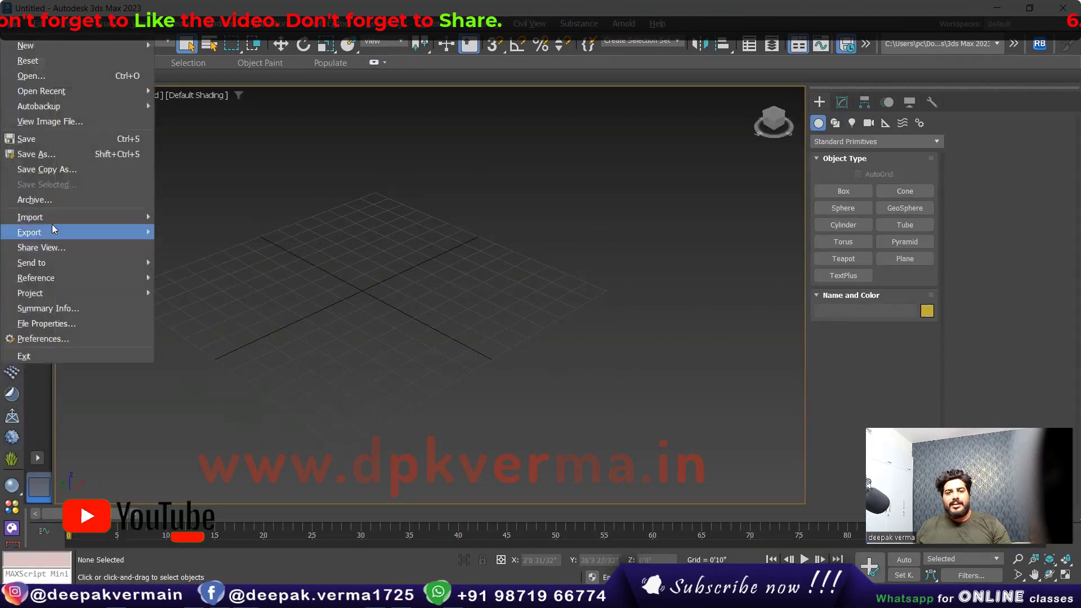
pyautogui.click(174, 230)
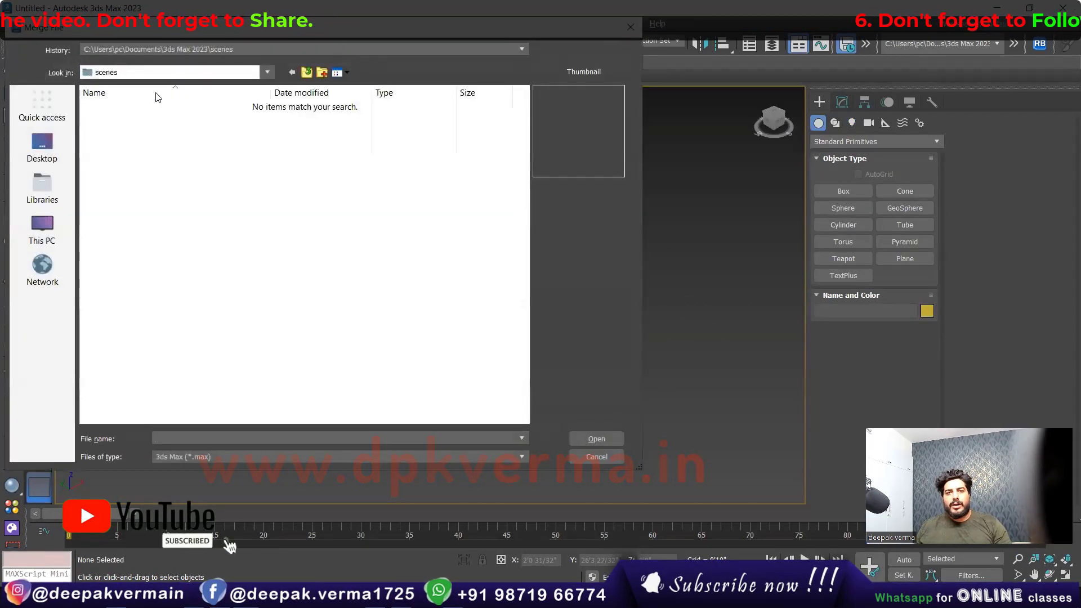
pyautogui.click(43, 110)
pyautogui.doubleClick(300, 113)
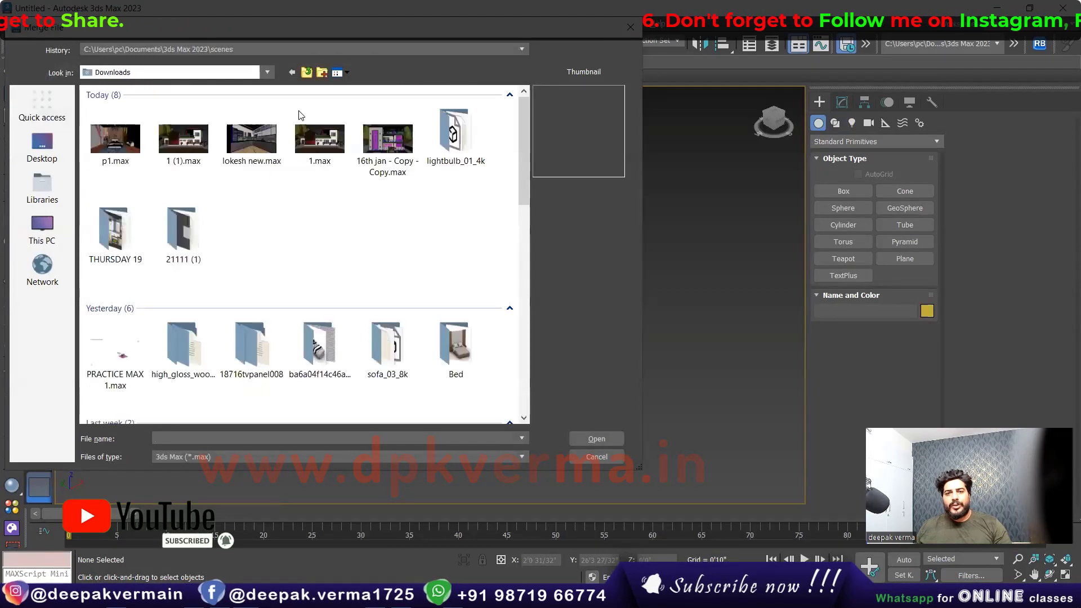
pyautogui.doubleClick(454, 131)
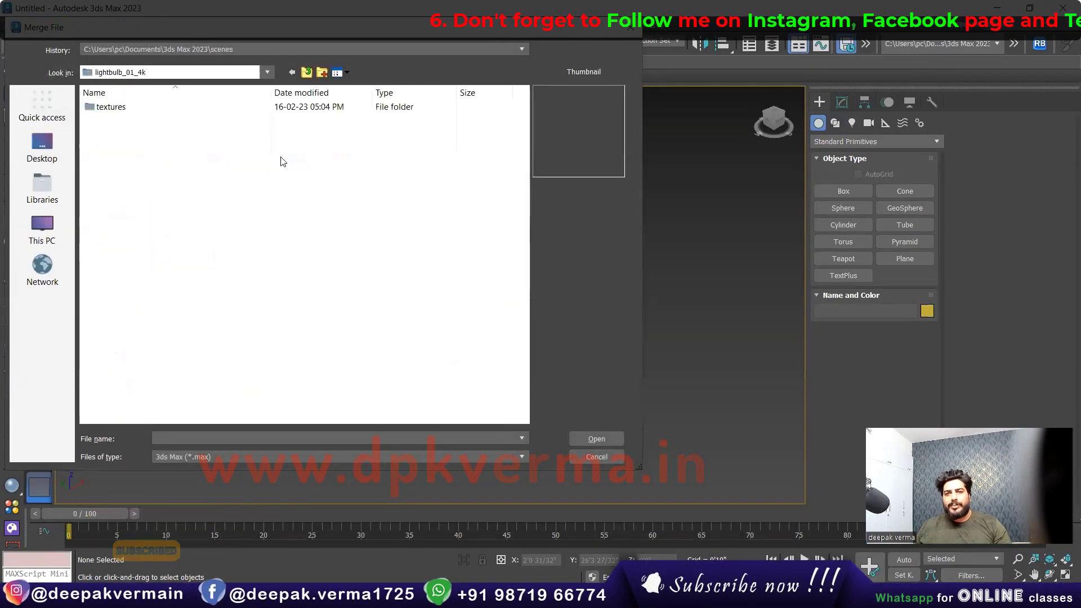
pyautogui.doubleClick(133, 106)
pyautogui.click(194, 458)
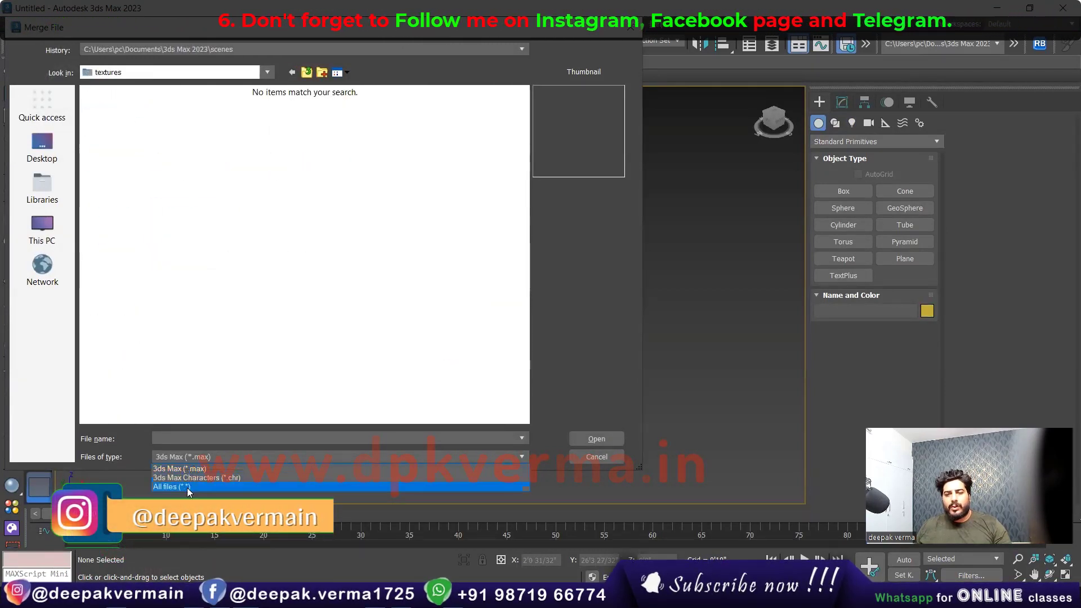
pyautogui.click(195, 487)
pyautogui.click(127, 245)
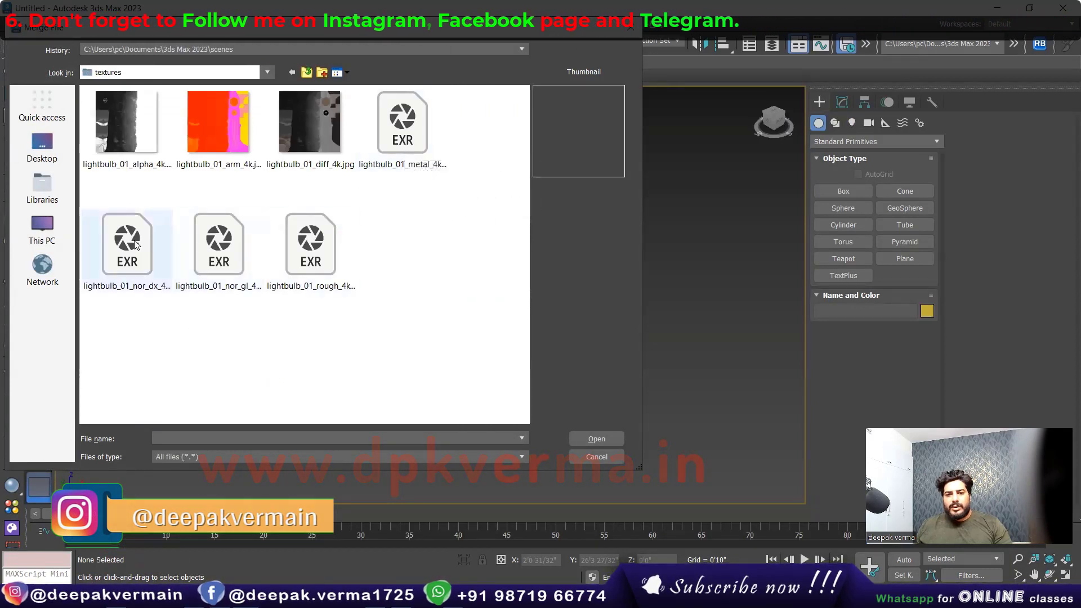
pyautogui.click(307, 72)
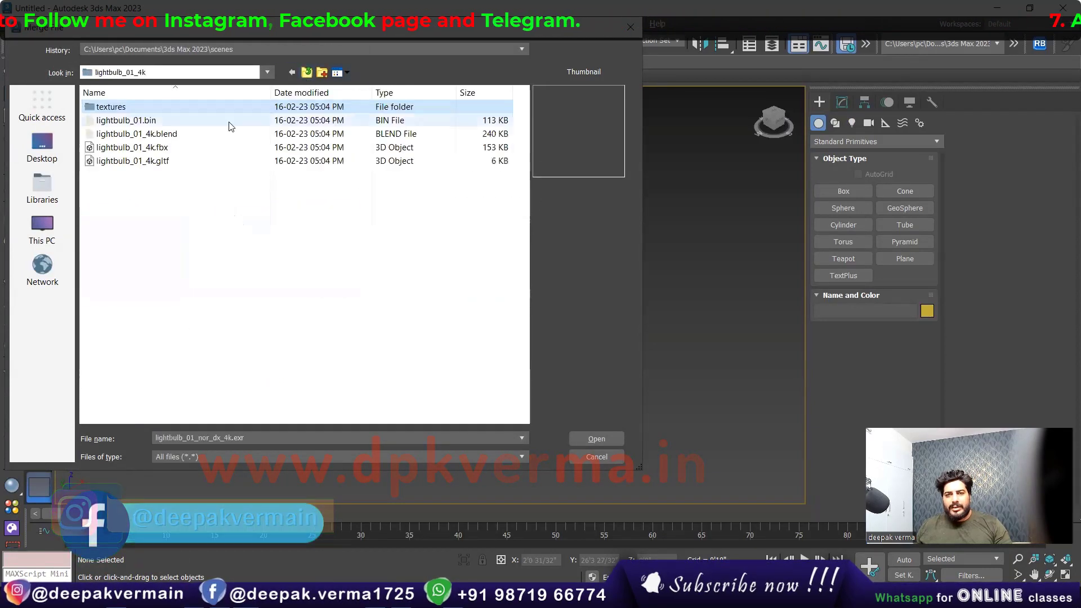
pyautogui.click(146, 147)
pyautogui.click(596, 439)
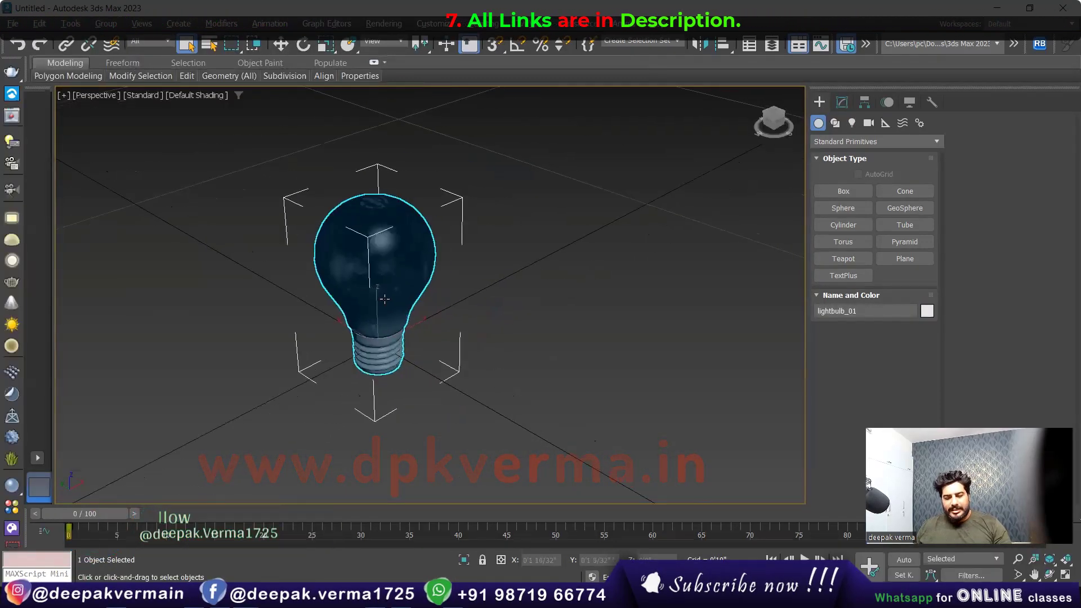
# Detach the lightbulb's glass element as a separate object, Object001
pyautogui.keyDown('alt'); pyautogui.moveTo(458, 308); pyautogui.dragTo(453, 294, button='middle'); pyautogui.keyUp('alt')
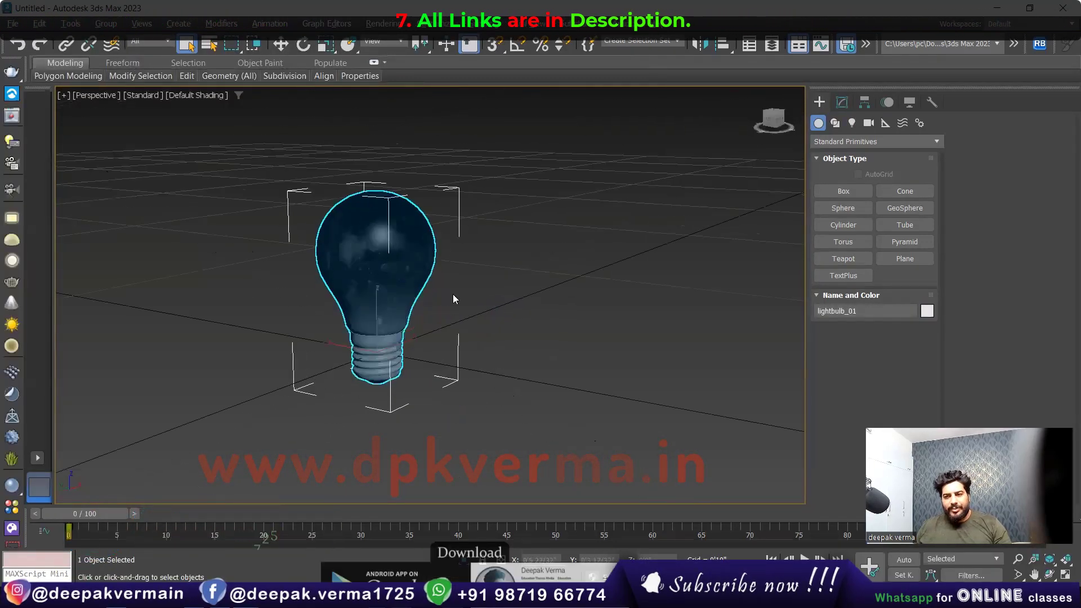
pyautogui.click(485, 302)
pyautogui.click(357, 254)
pyautogui.keyDown('alt'); pyautogui.moveTo(360, 254); pyautogui.dragTo(571, 239, button='middle'); pyautogui.keyUp('alt')
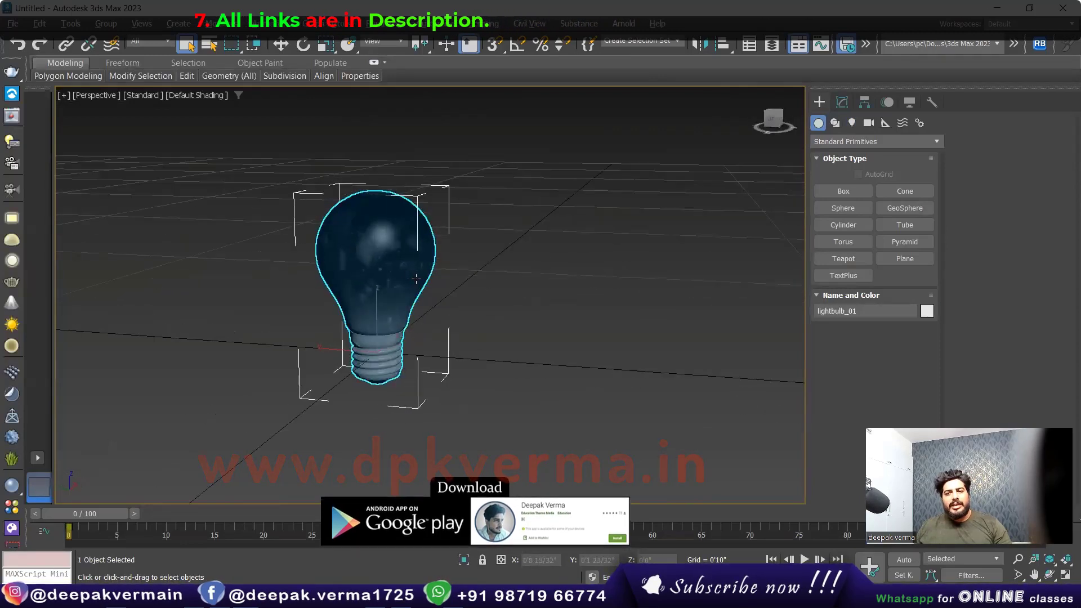
pyautogui.click(845, 106)
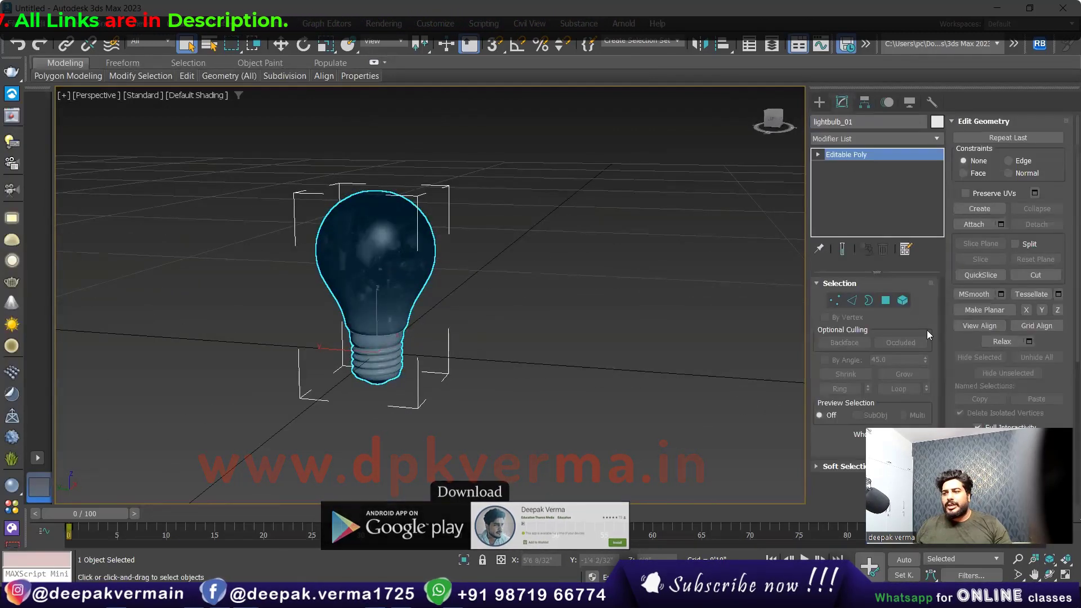
pyautogui.click(902, 300)
pyautogui.click(410, 268)
pyautogui.scroll(5, 411, 267)
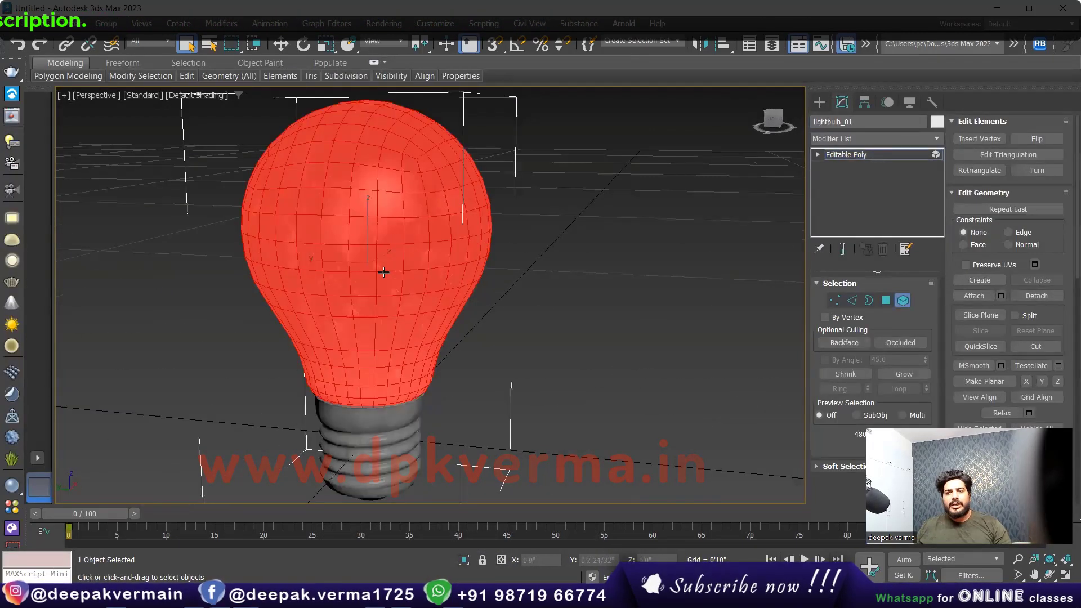
pyautogui.click(1044, 299)
pyautogui.click(589, 308)
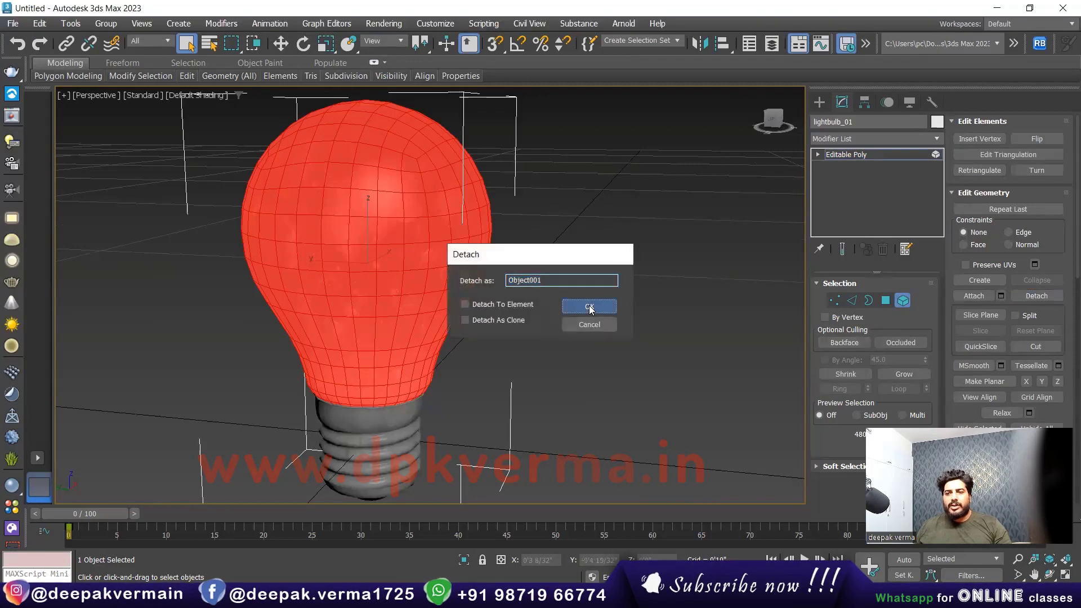
# Hide the detached glass bulb and reselect the remaining lightbulb_01 object
pyautogui.click(903, 300)
pyautogui.click(423, 200)
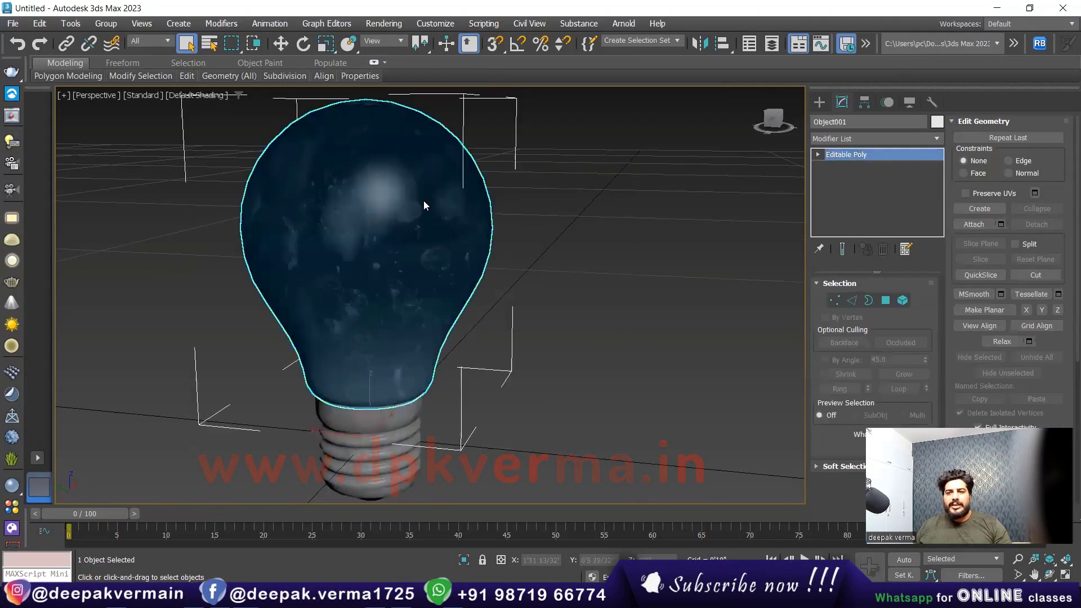
pyautogui.rightClick(423, 200)
pyautogui.click(450, 144)
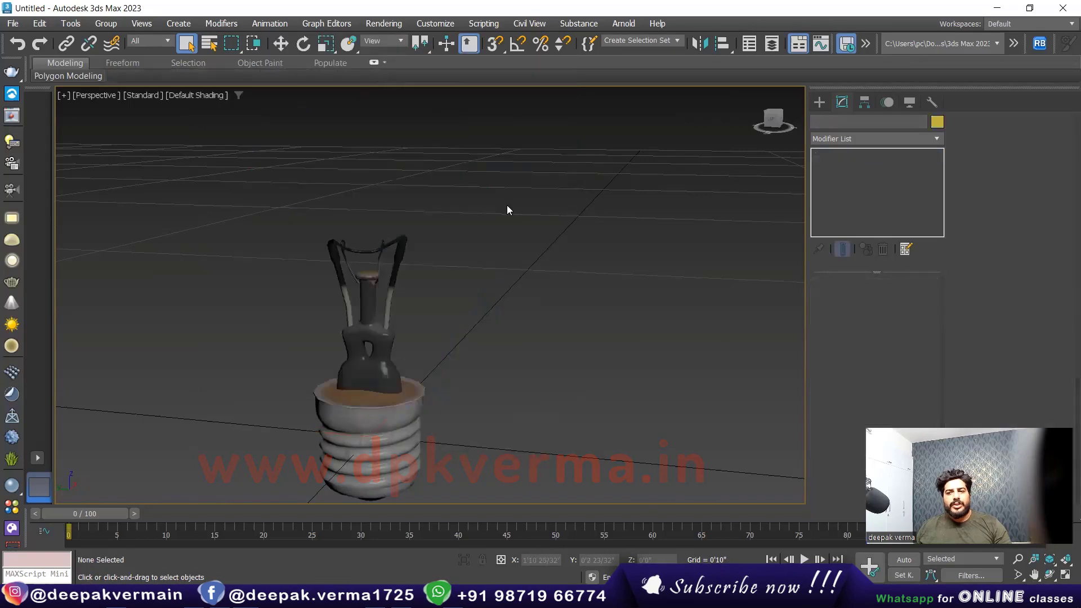
pyautogui.click(386, 303)
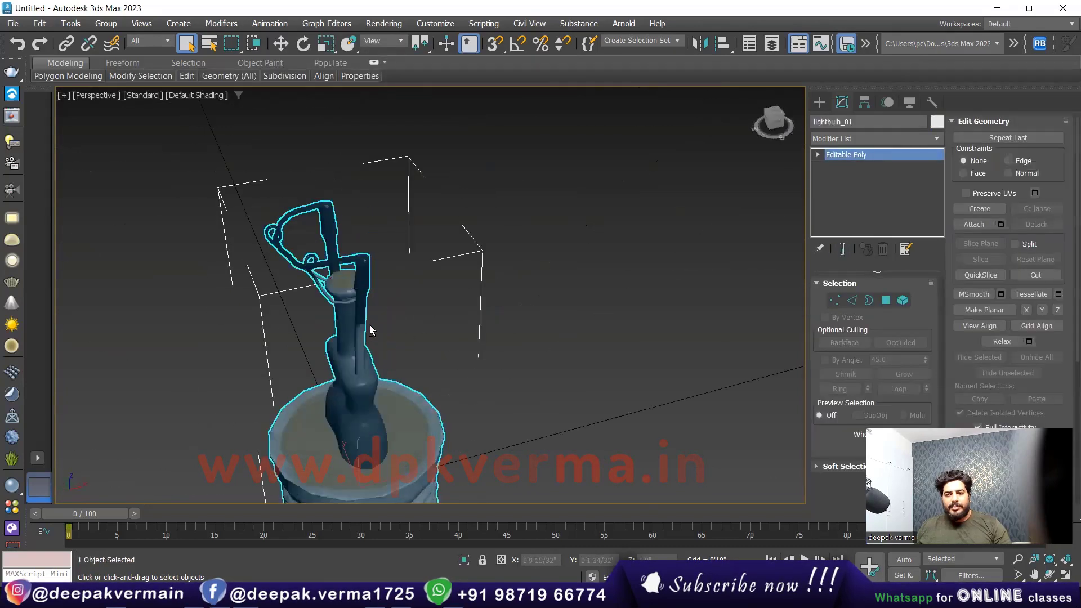
# Detach the filament support wires as a separate object, Object002
pyautogui.keyDown('alt'); pyautogui.moveTo(367, 326); pyautogui.dragTo(868, 309, button='middle'); pyautogui.keyUp('alt')
pyautogui.click(901, 299)
pyautogui.click(387, 243)
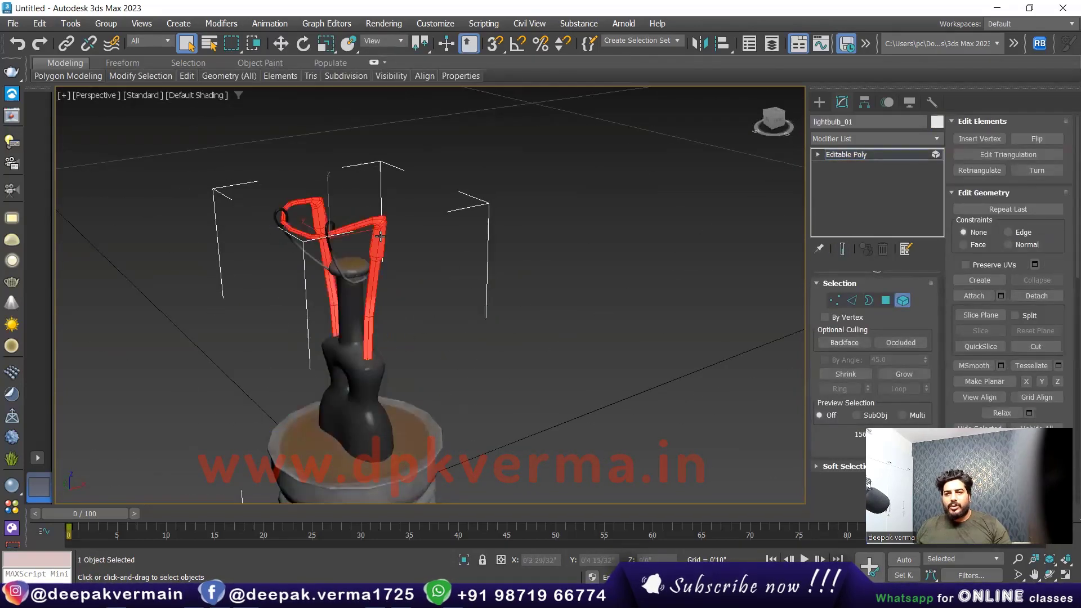
pyautogui.moveTo(387, 243)
pyautogui.keyDown('alt'); pyautogui.mouseDown(button='middle')
pyautogui.moveTo(330, 284)
pyautogui.moveTo(314, 314)
pyautogui.mouseUp(button='middle'); pyautogui.keyUp('alt')
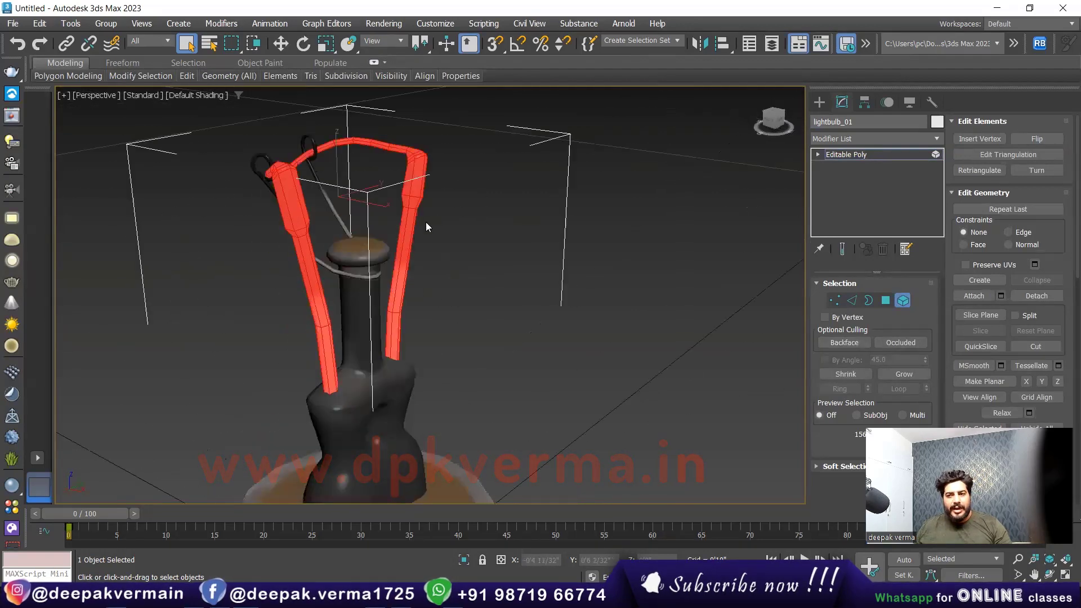
pyautogui.keyDown('alt'); pyautogui.moveTo(426, 227); pyautogui.dragTo(393, 273, button='middle'); pyautogui.keyUp('alt')
pyautogui.rightClick(467, 232)
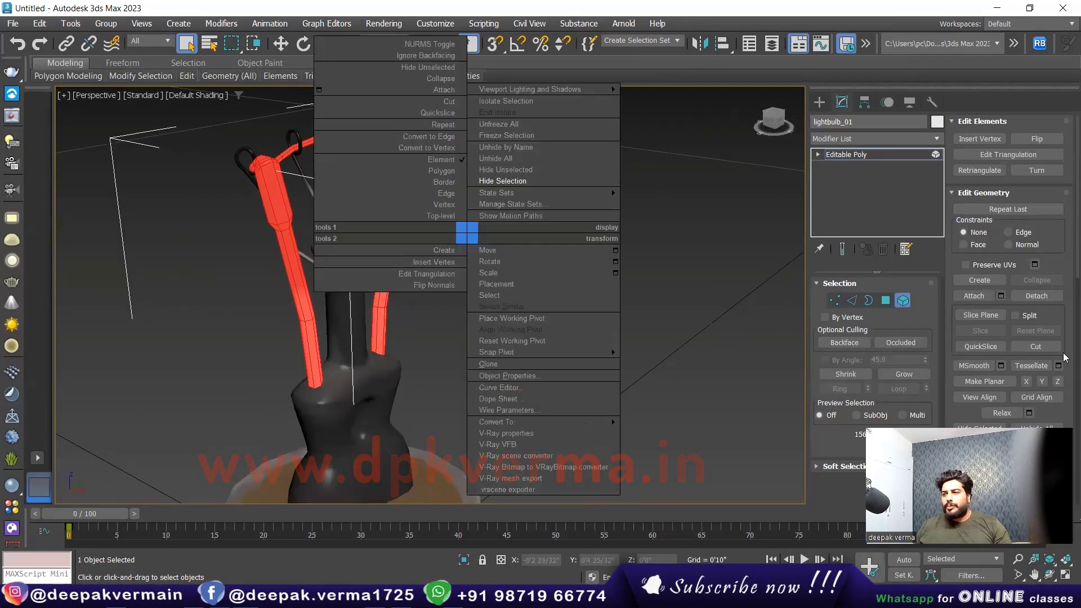
pyautogui.click(1040, 298)
pyautogui.click(1039, 297)
pyautogui.press('Return')
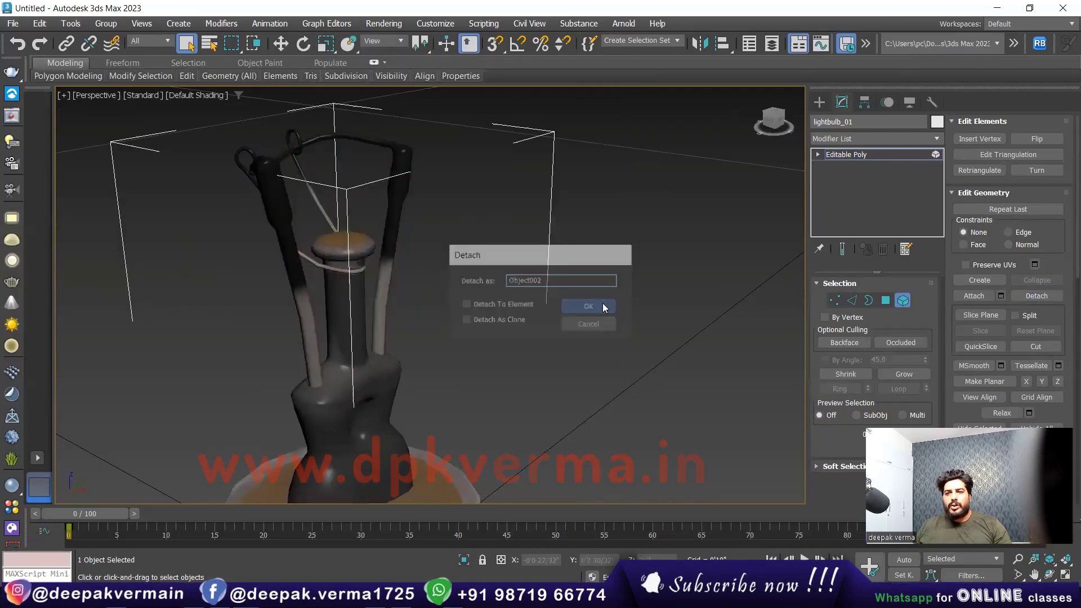
# Select the detached filament wires, glance at the Material Editor, then bring up the Create panel
pyautogui.click(902, 300)
pyautogui.click(520, 335)
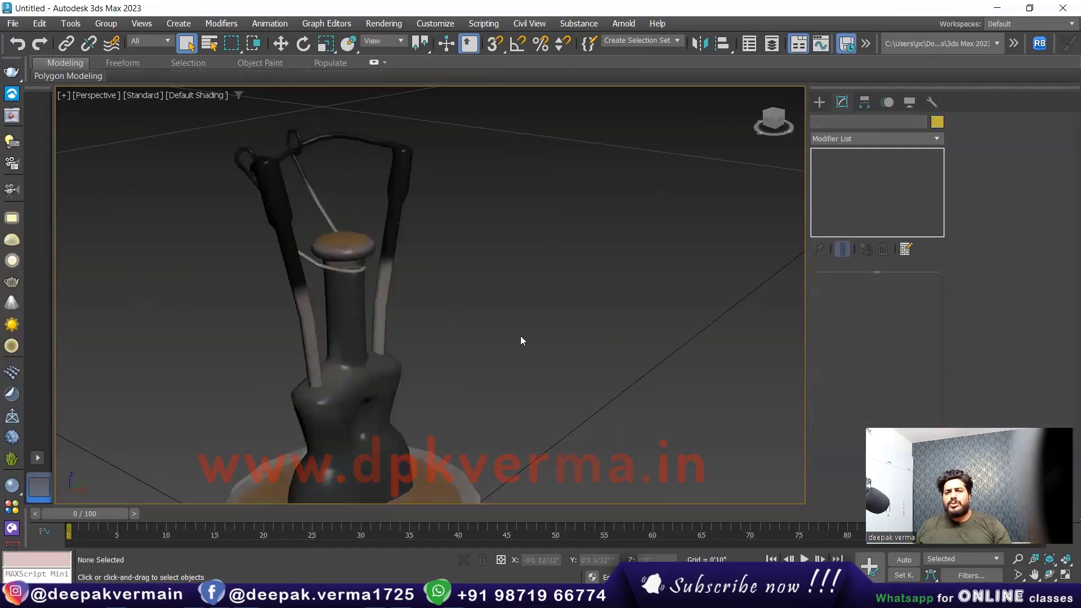
pyautogui.click(422, 257)
pyautogui.moveTo(447, 355); pyautogui.dragTo(447, 287, button='middle')
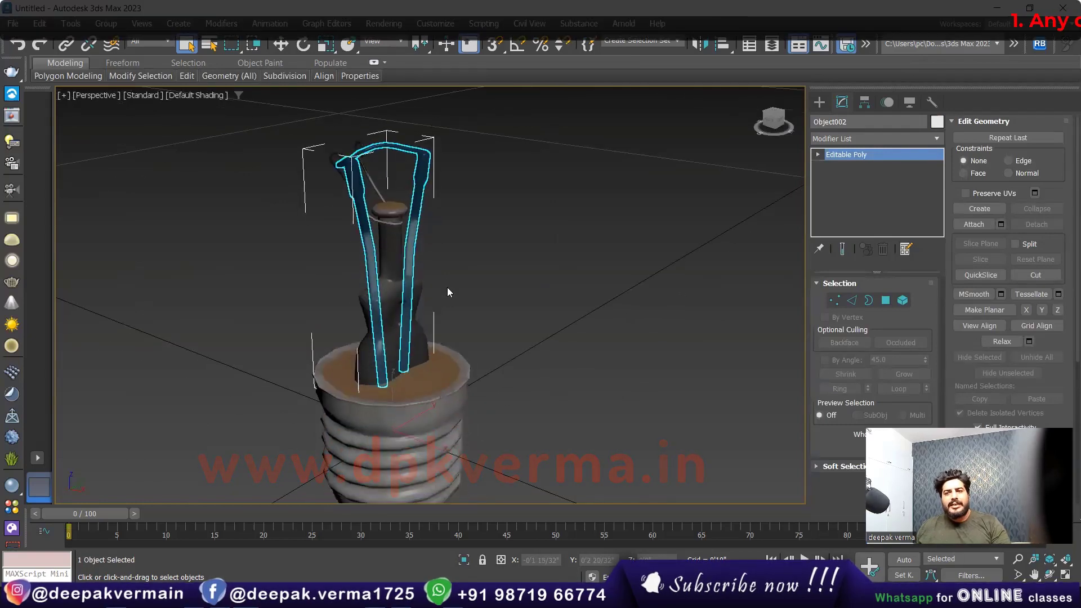
pyautogui.press('m')
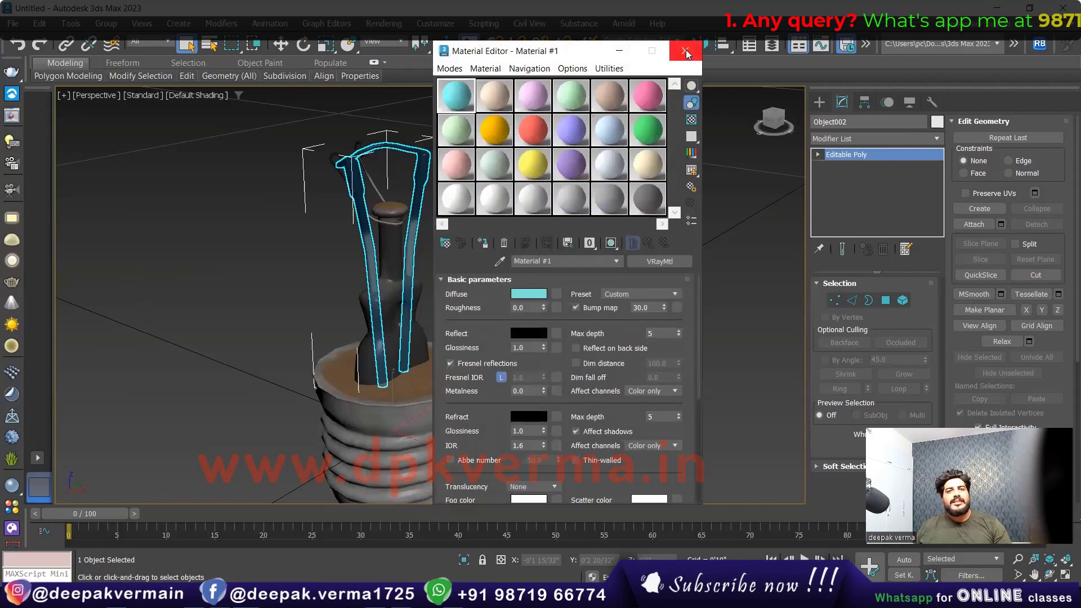
pyautogui.click(685, 50)
pyautogui.scroll(-3, 480, 270)
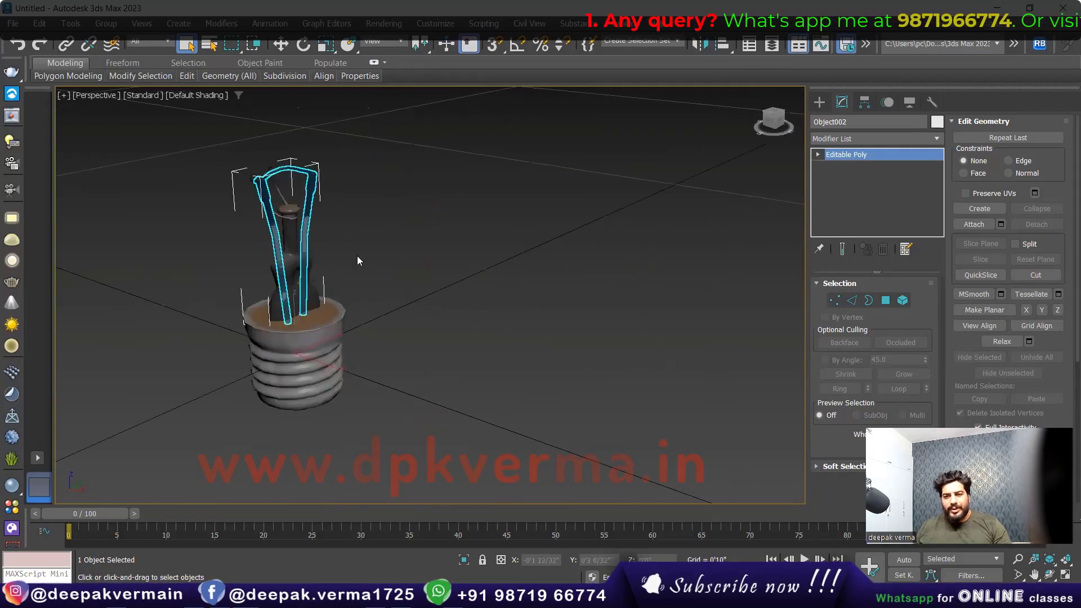
pyautogui.scroll(-3, 356, 258)
pyautogui.scroll(-2, 363, 281)
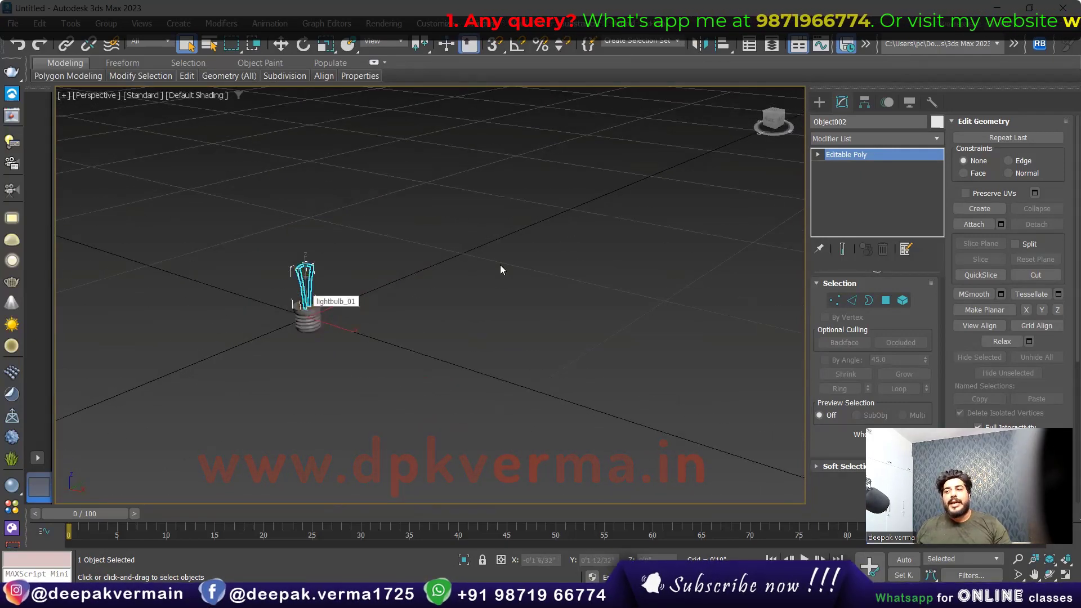
pyautogui.click(818, 101)
pyautogui.click(869, 123)
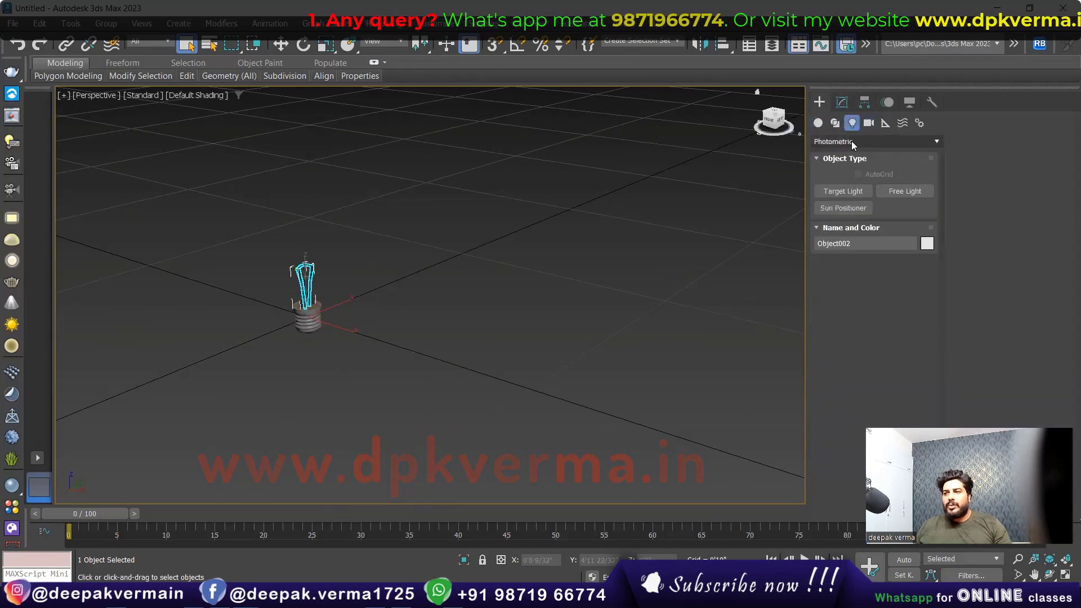
# Place a new VRayLight in the viewport with its type set to Mesh
pyautogui.click(851, 142)
pyautogui.click(835, 174)
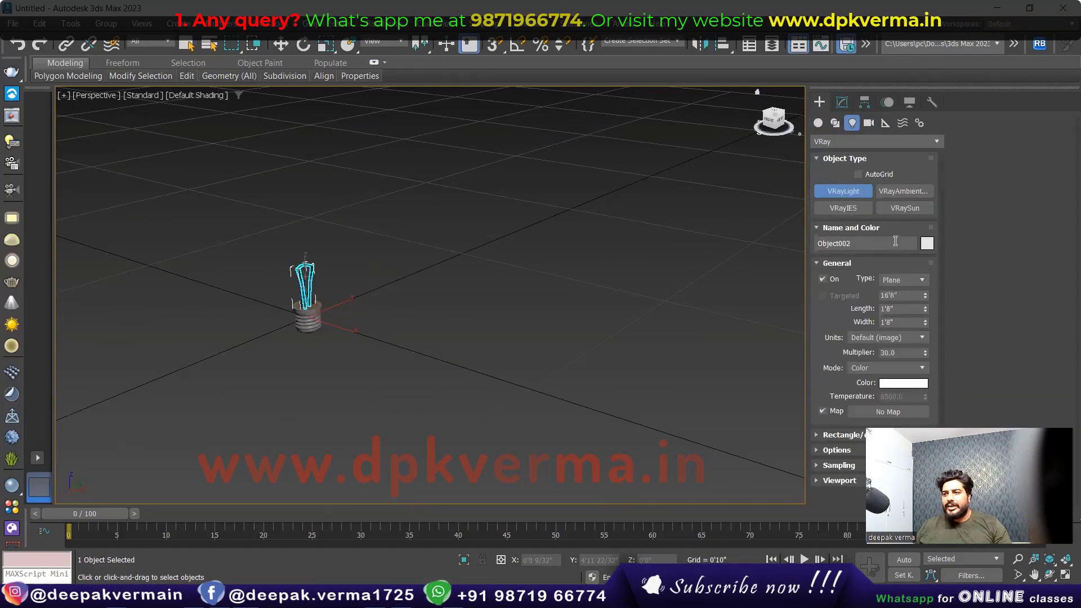
pyautogui.click(902, 280)
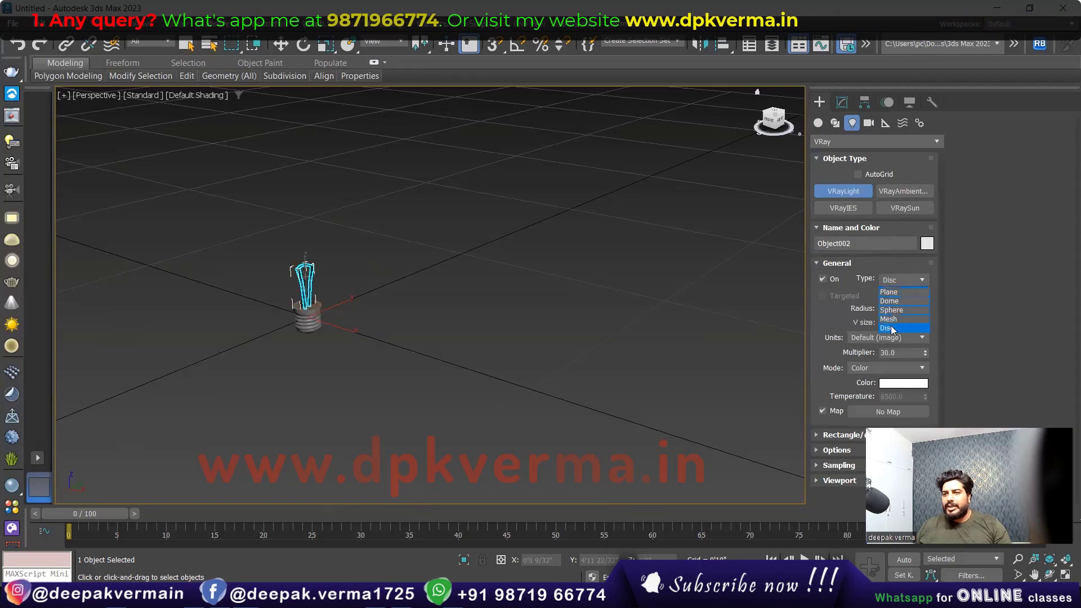
pyautogui.click(887, 327)
pyautogui.click(897, 279)
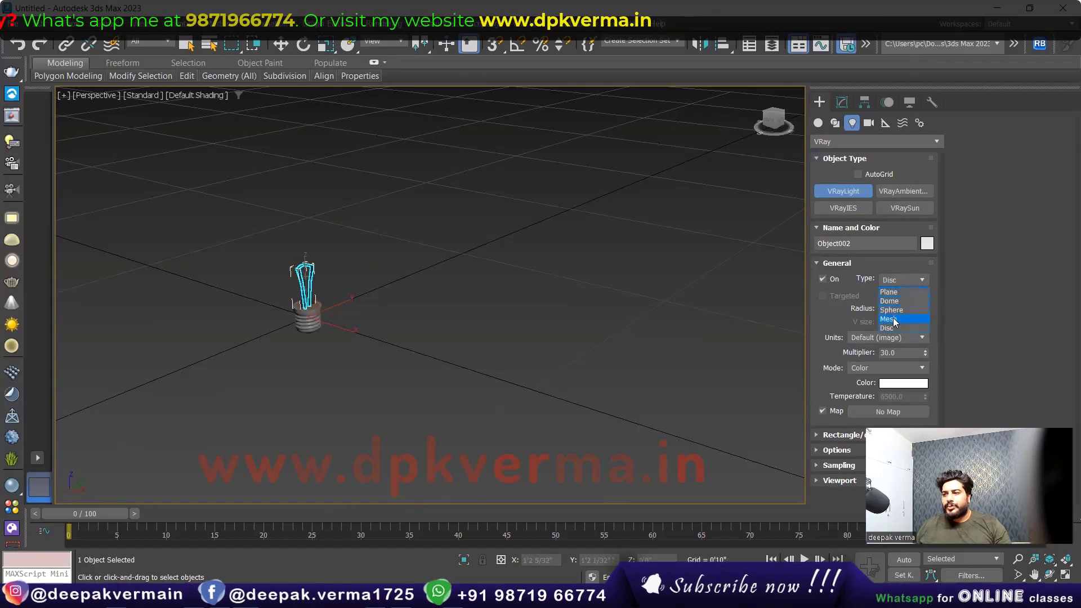
pyautogui.click(888, 318)
pyautogui.click(621, 187)
pyautogui.rightClick(619, 197)
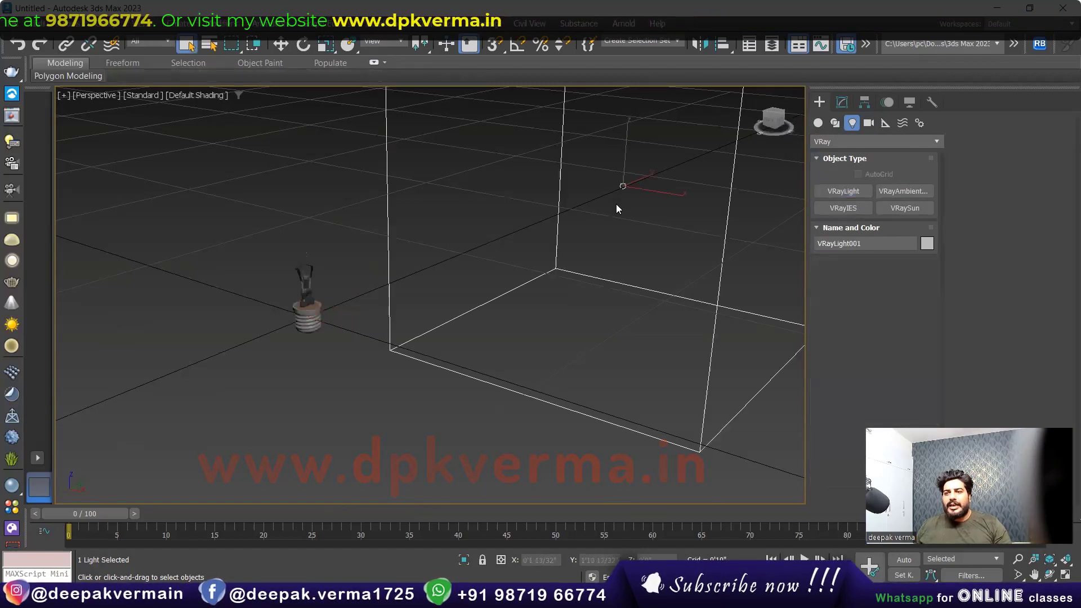
# Pick the bulb's filament wire as the light mesh and make the glass bulb visible again
pyautogui.scroll(-3, 616, 204)
pyautogui.click(842, 102)
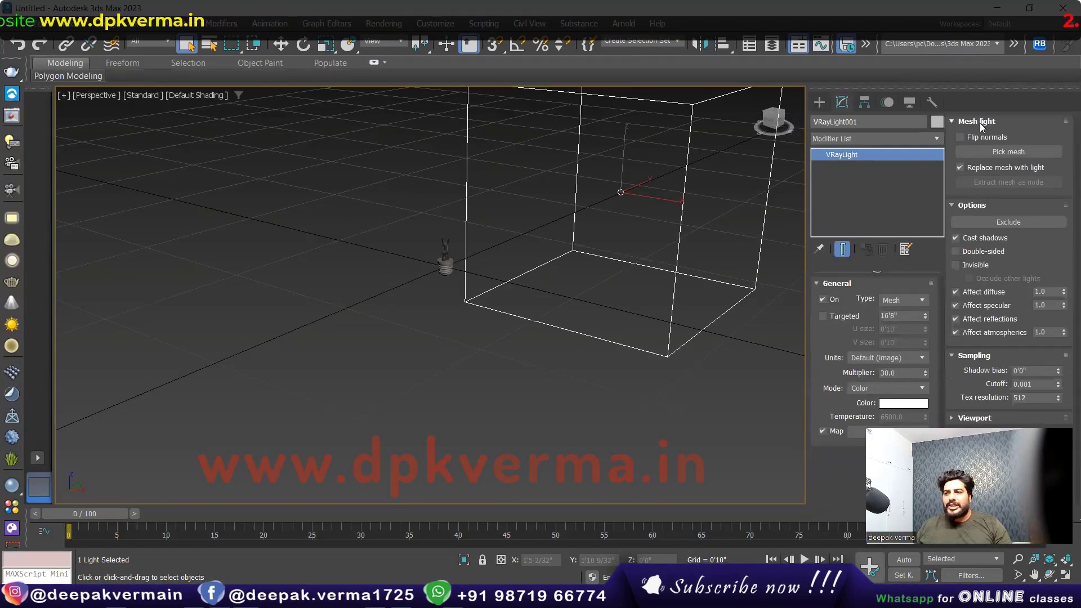
pyautogui.click(986, 151)
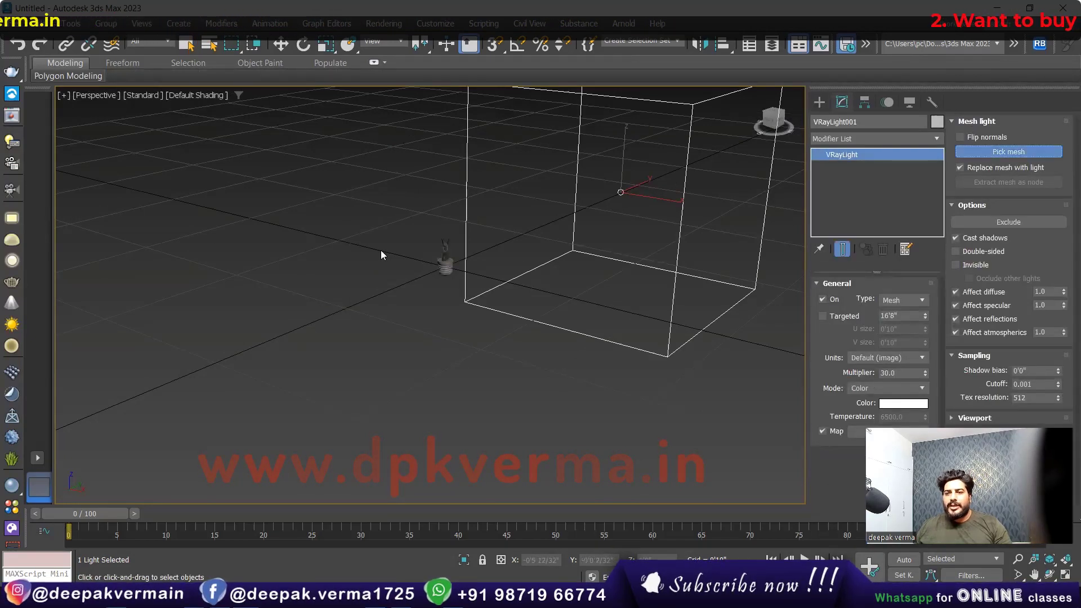
pyautogui.scroll(8, 332, 258)
pyautogui.click(284, 237)
pyautogui.scroll(-2, 302, 270)
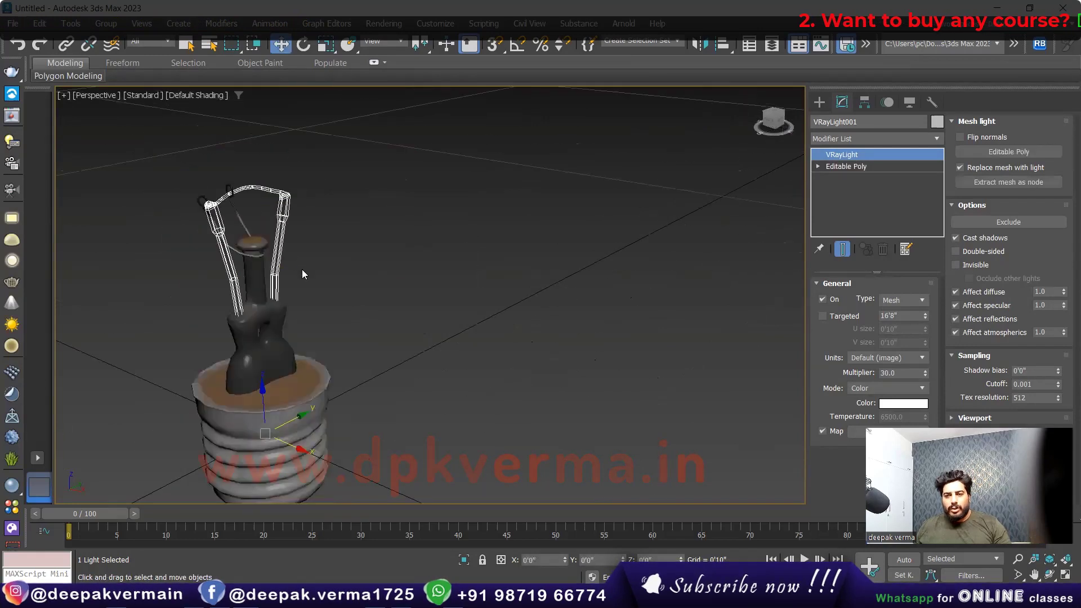
pyautogui.moveTo(302, 269)
pyautogui.keyDown('alt'); pyautogui.mouseDown(button='middle')
pyautogui.moveTo(495, 257)
pyautogui.moveTo(429, 271)
pyautogui.moveTo(450, 225)
pyautogui.mouseUp(button='middle'); pyautogui.keyUp('alt')
pyautogui.rightClick(462, 182)
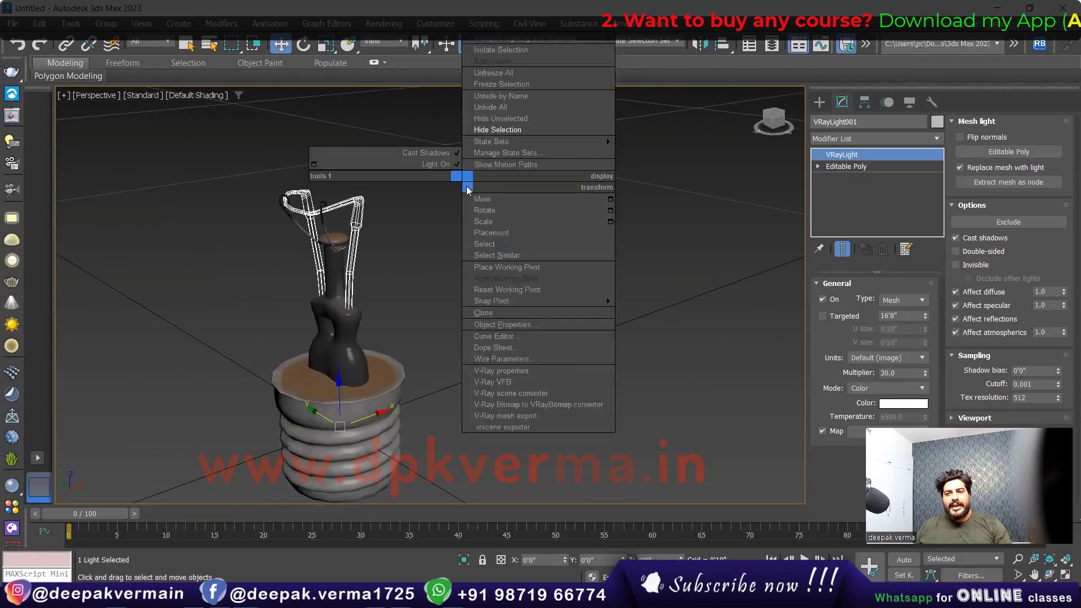
pyautogui.click(497, 118)
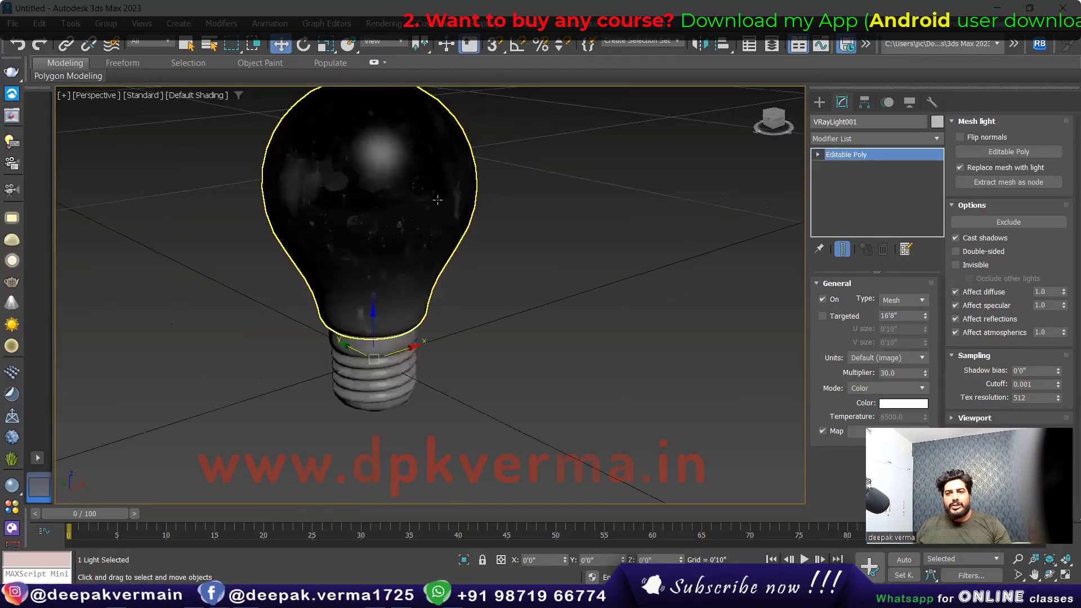
# Assign the bulb's glass shell a VRayMtl using the Glass preset (IOR 1.517)
pyautogui.click(430, 210)
pyautogui.press('m')
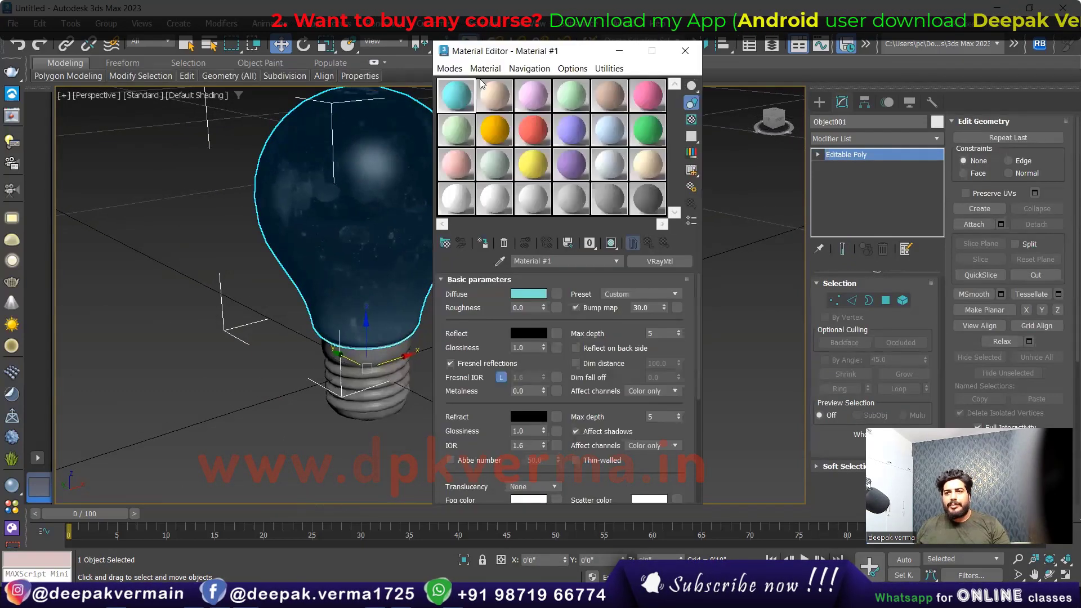
pyautogui.moveTo(495, 57); pyautogui.dragTo(561, 67)
pyautogui.click(700, 301)
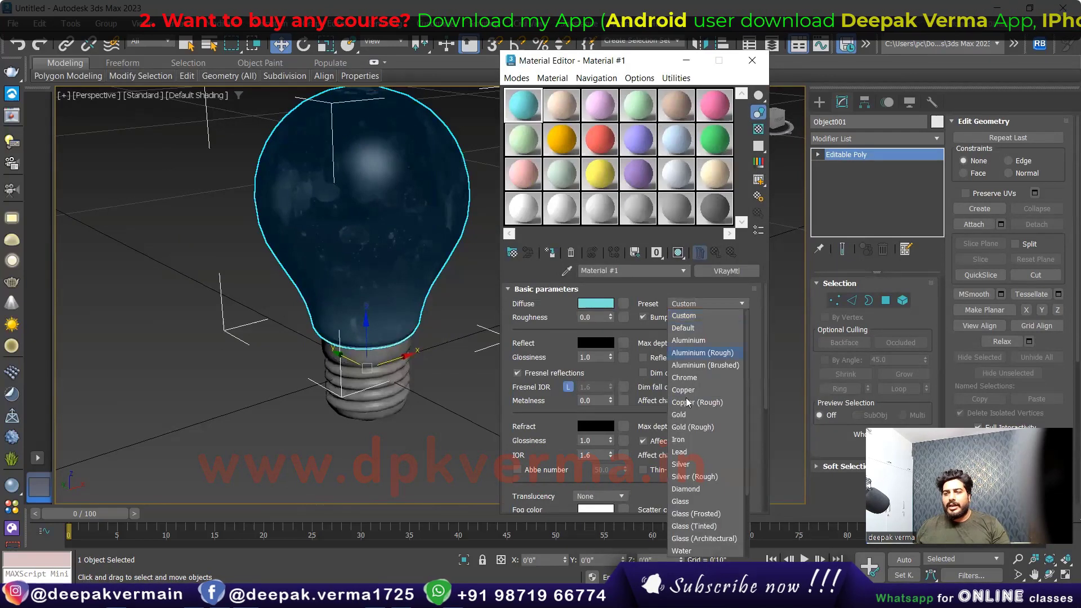
pyautogui.click(680, 501)
pyautogui.click(550, 254)
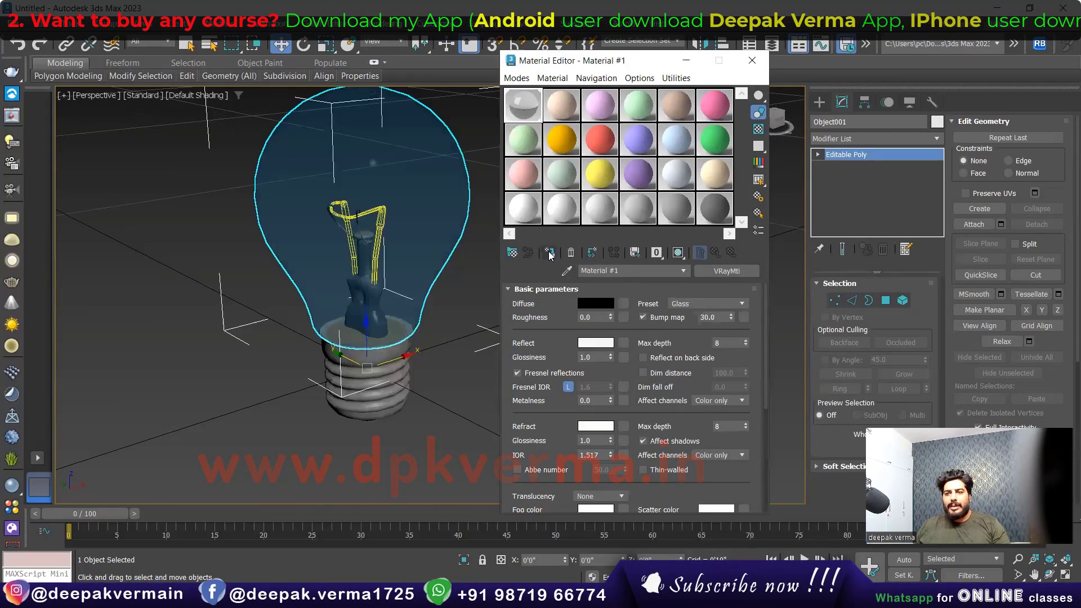
pyautogui.moveTo(435, 241); pyautogui.dragTo(414, 259, button='middle')
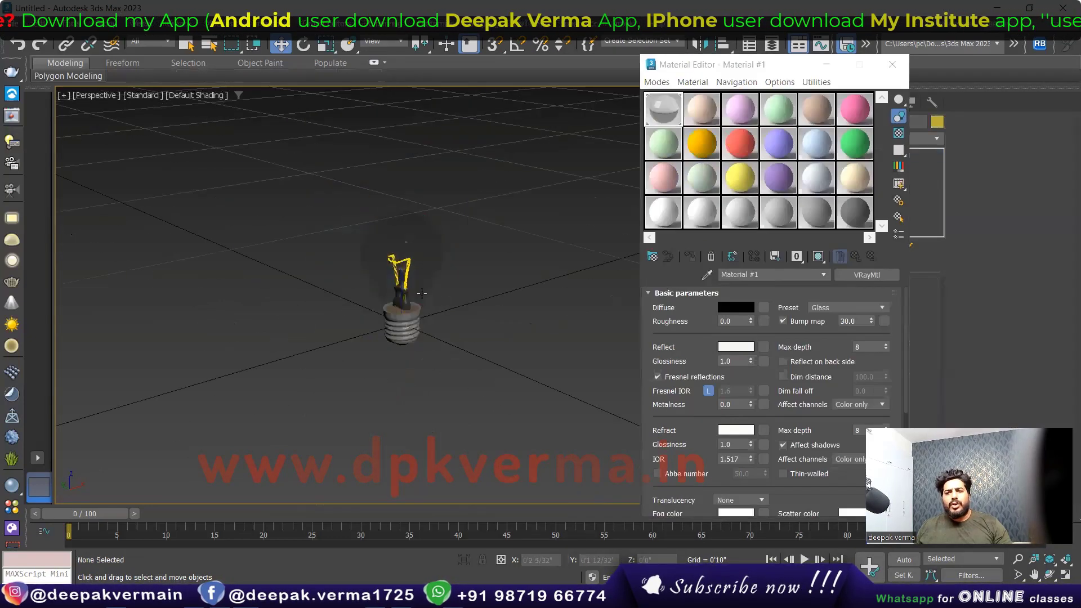
# Create a VRayPlane infinite floor, VRayPlane001, in the scene
pyautogui.click(892, 64)
pyautogui.click(852, 123)
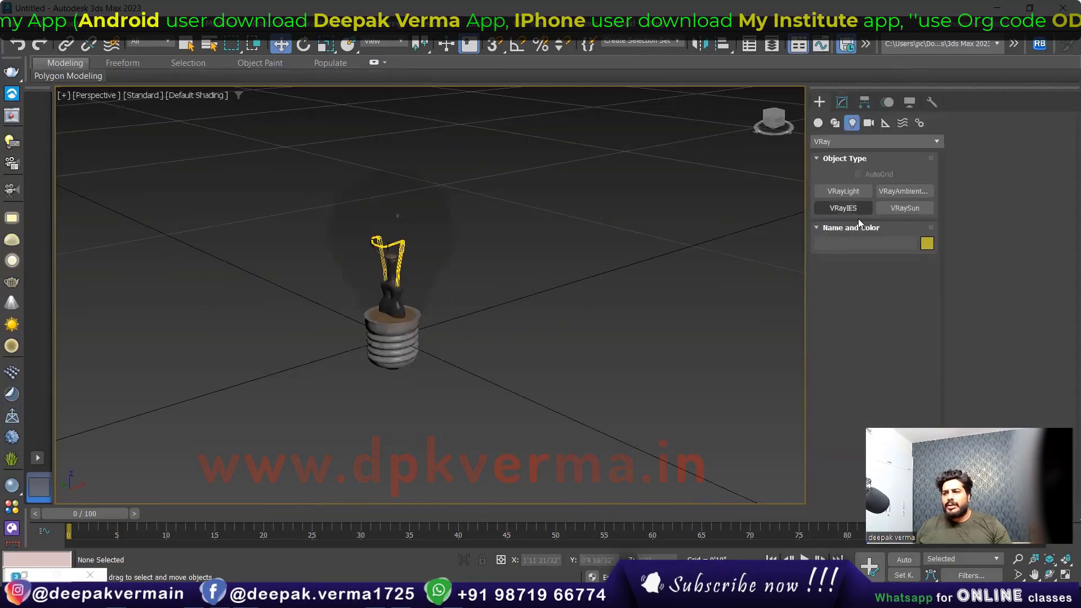
pyautogui.click(828, 141)
pyautogui.click(818, 123)
pyautogui.click(827, 141)
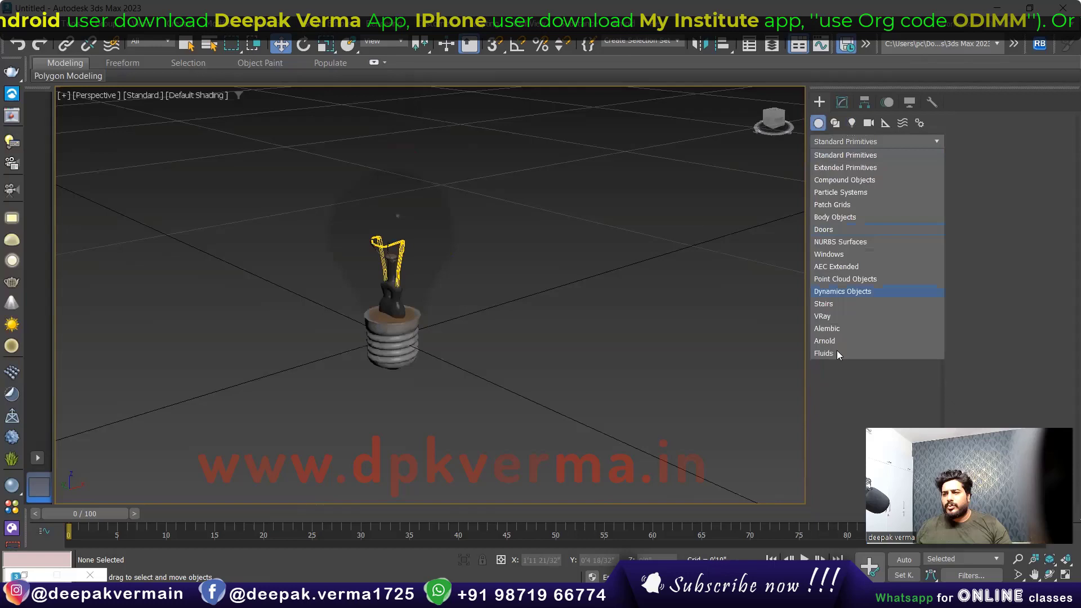
pyautogui.click(822, 316)
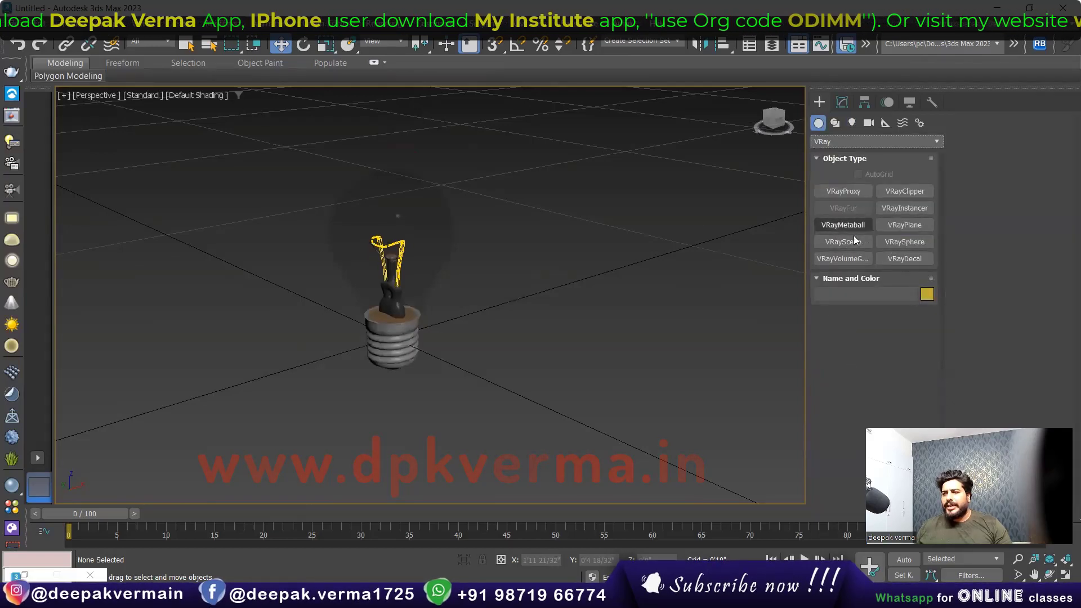
pyautogui.click(903, 226)
pyautogui.click(509, 378)
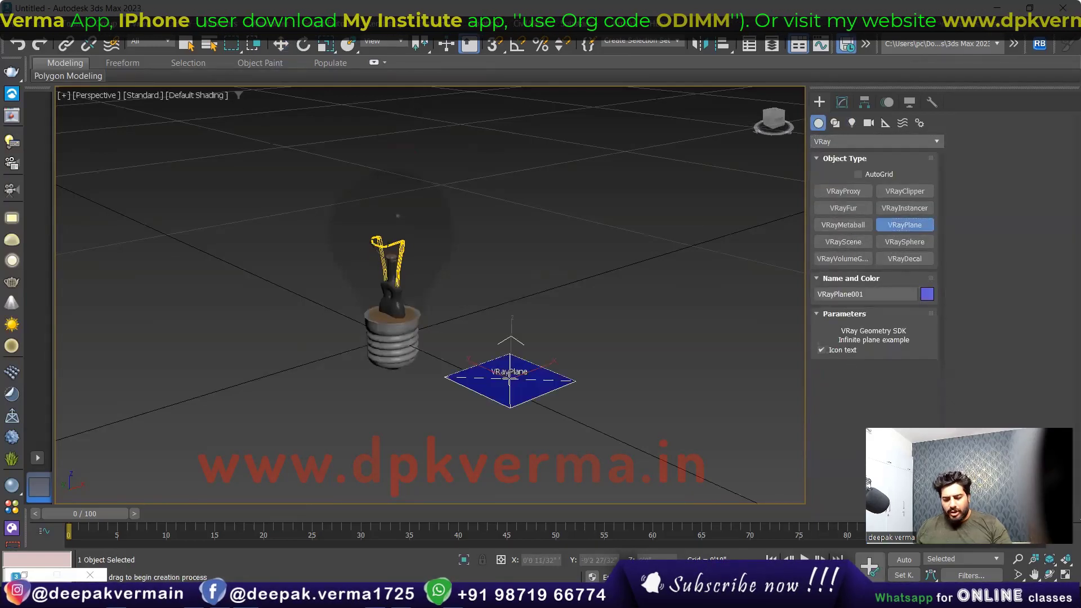
# Check in Front view that the floor sits below the bulb, then add a V-Ray dome light
pyautogui.press('f')
pyautogui.scroll(3, 426, 289)
pyautogui.scroll(3, 406, 248)
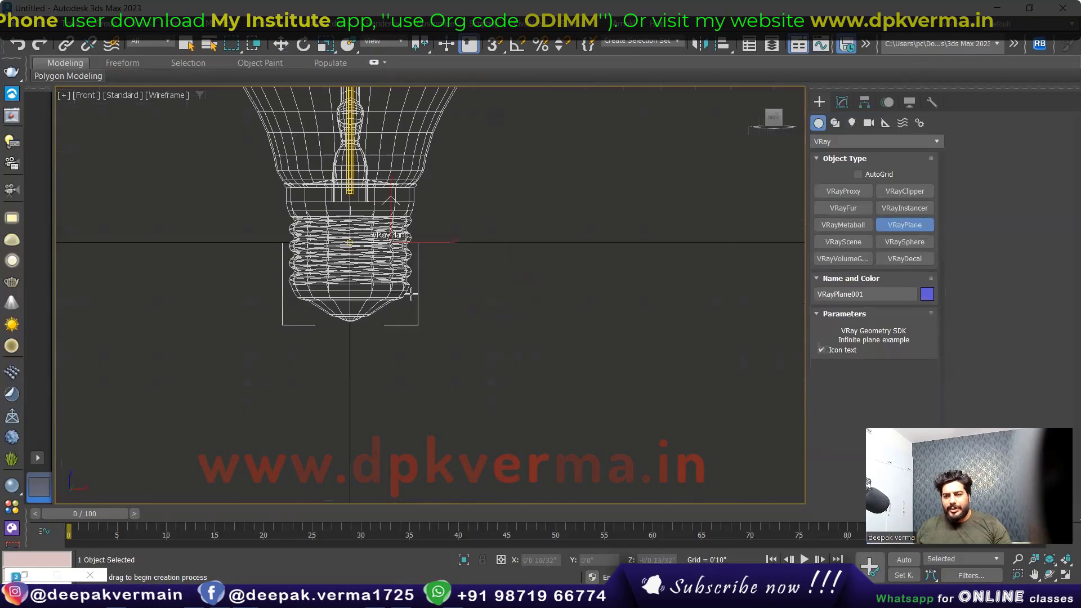
pyautogui.scroll(2, 403, 245)
pyautogui.rightClick(403, 243)
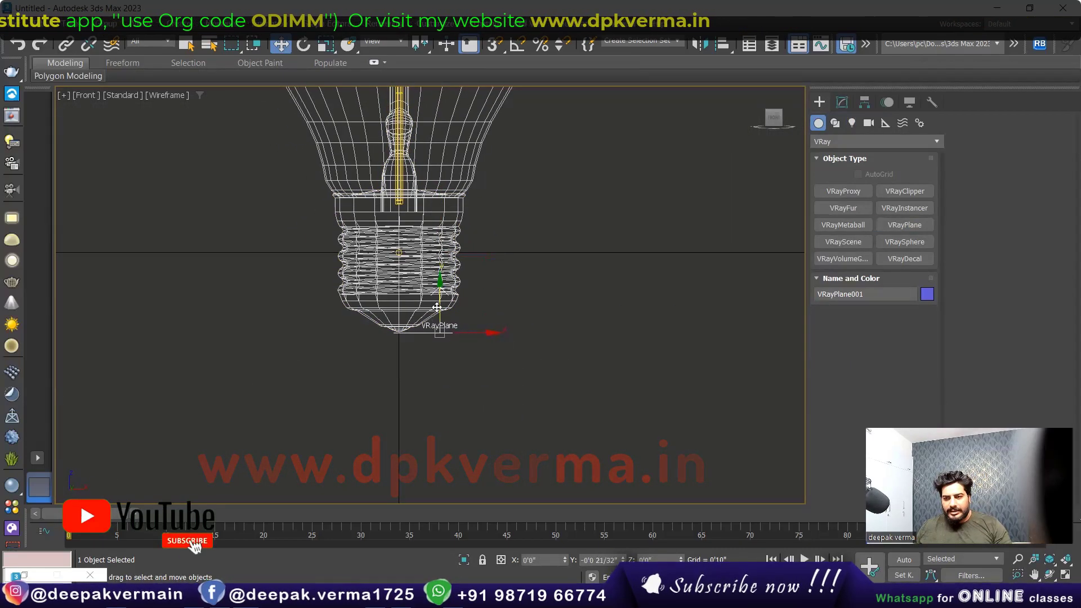
pyautogui.scroll(-5, 451, 322)
pyautogui.keyDown('alt'); pyautogui.moveTo(450, 326); pyautogui.dragTo(436, 372, button='middle'); pyautogui.keyUp('alt')
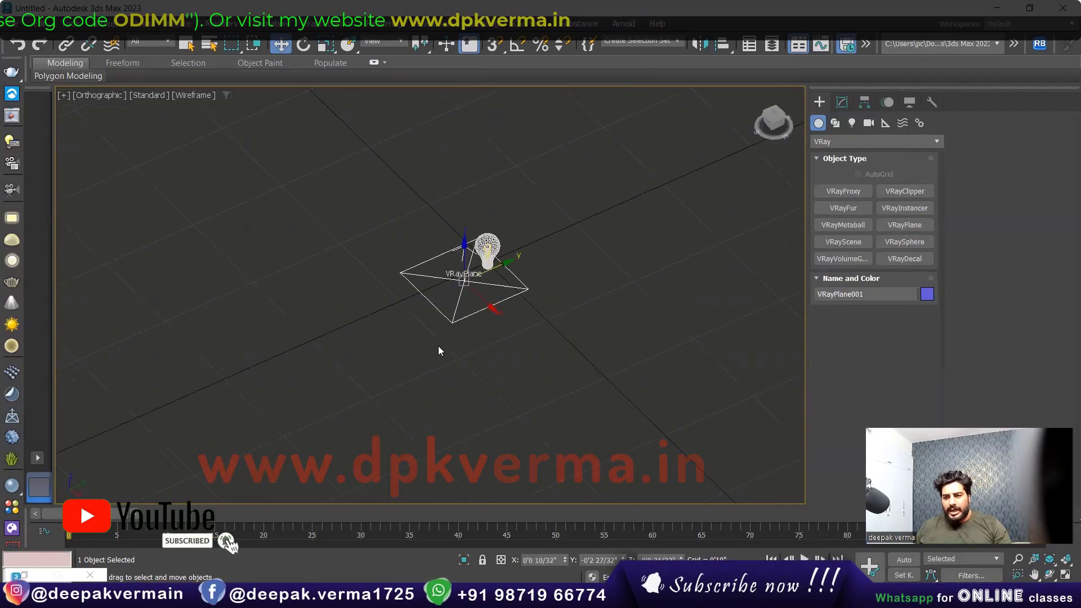
pyautogui.scroll(3, 460, 331)
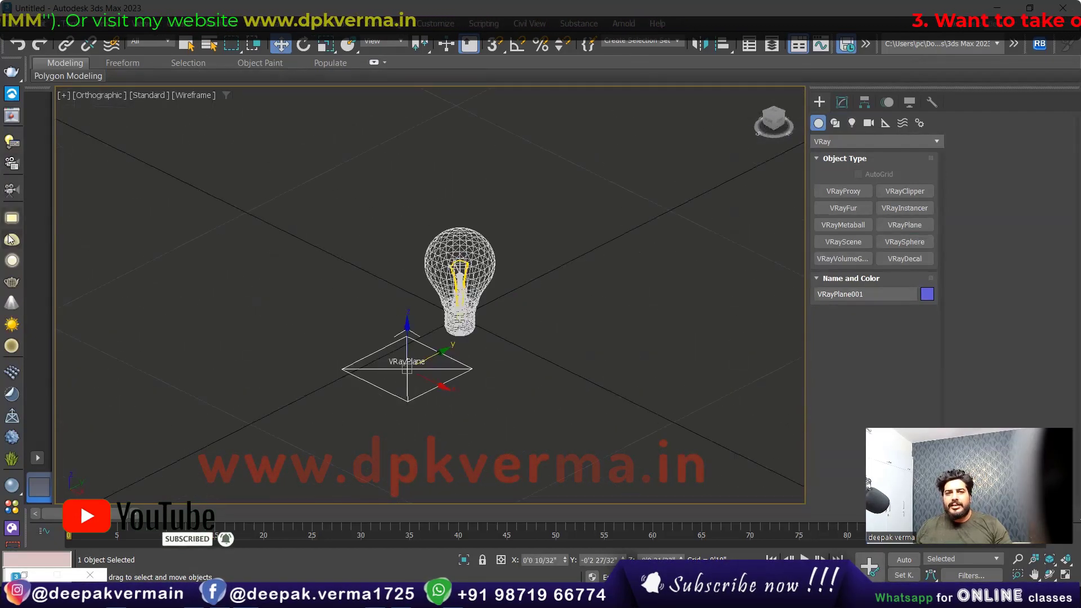
pyautogui.click(9, 239)
pyautogui.click(141, 169)
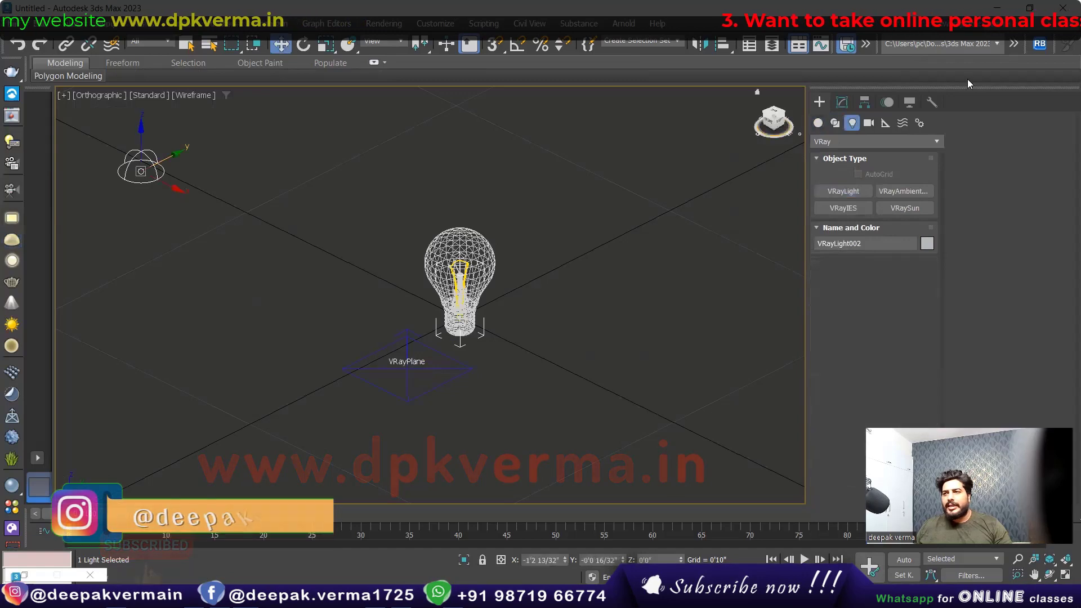
# Set the dome light VRayLight002 multiplier to 5.0
pyautogui.click(841, 102)
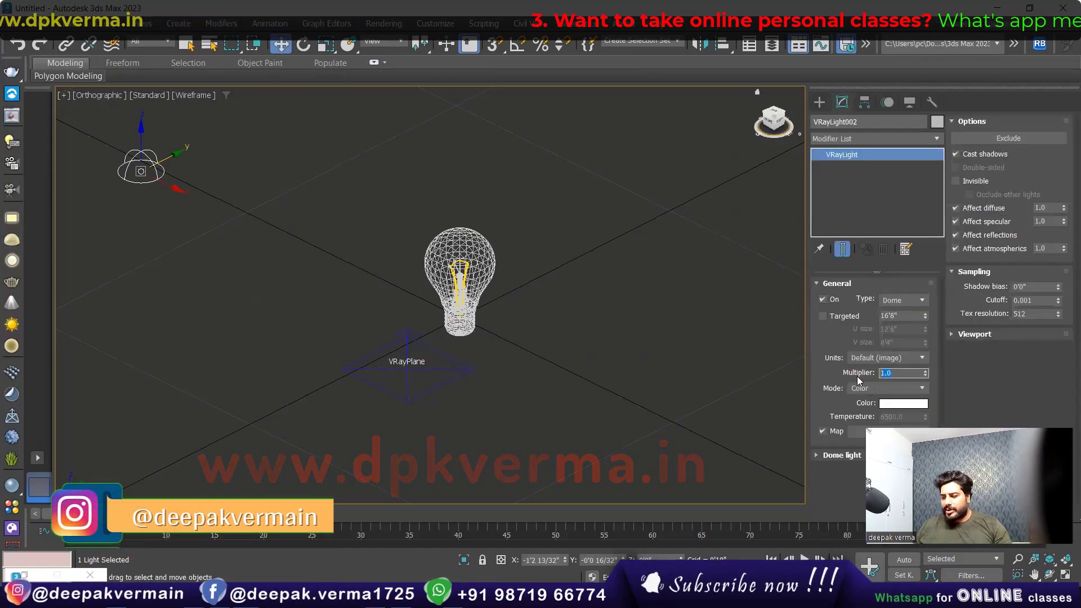
pyautogui.write('5')
pyautogui.press('Return')
pyautogui.scroll(3, 407, 306)
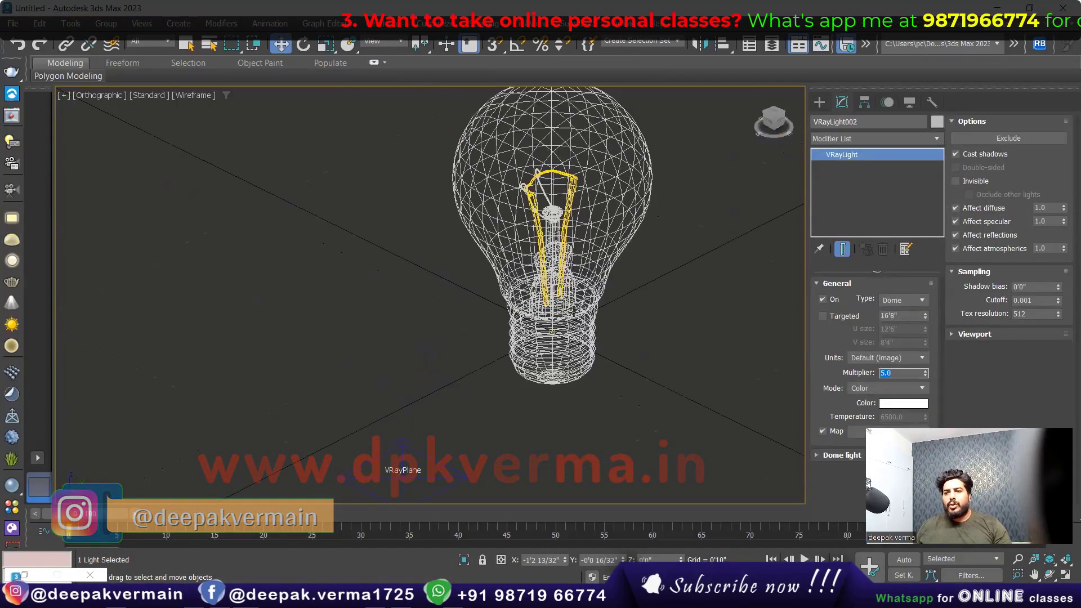
pyautogui.moveTo(542, 361)
pyautogui.keyDown('alt'); pyautogui.mouseDown(button='middle')
pyautogui.moveTo(485, 394)
pyautogui.moveTo(470, 277)
pyautogui.mouseUp(button='middle'); pyautogui.keyUp('alt')
# Select the glass bulb and make a test render in the V-Ray Frame Buffer
pyautogui.click(485, 394)
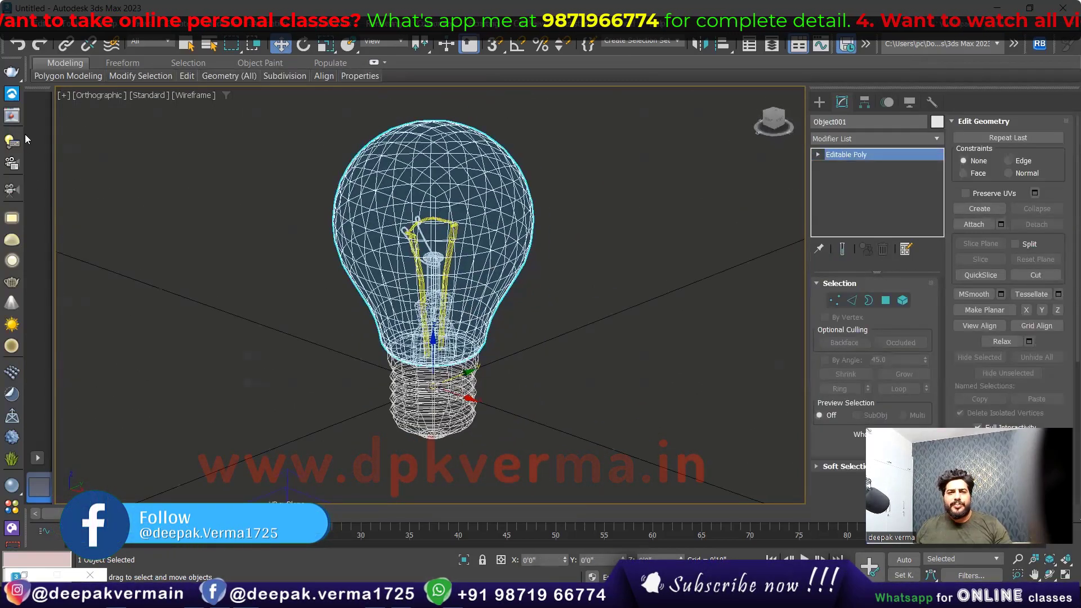
pyautogui.hotkey('shift', 'q')
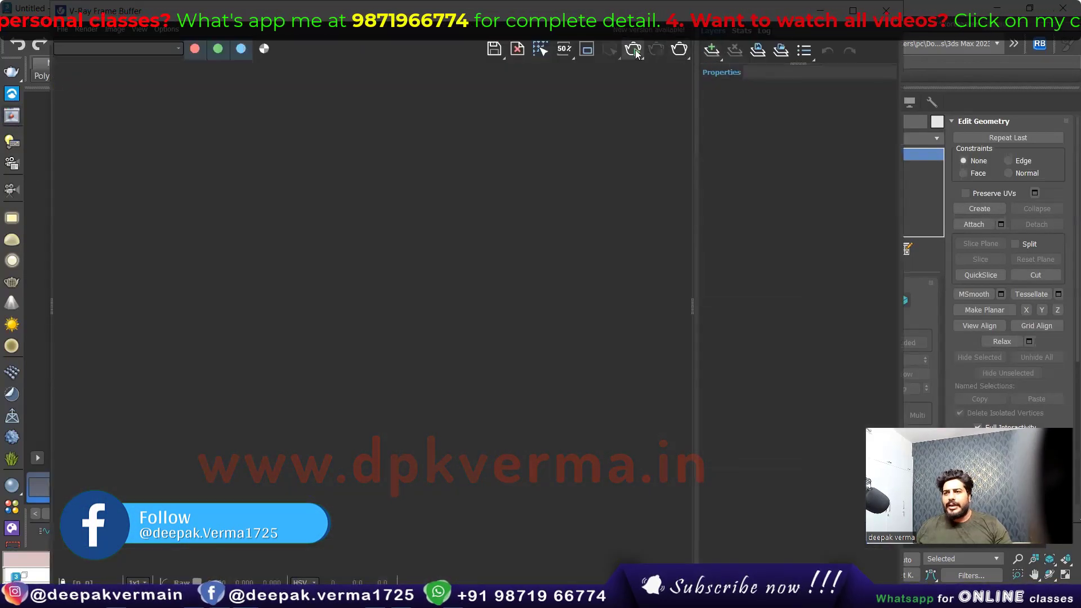
pyautogui.click(635, 50)
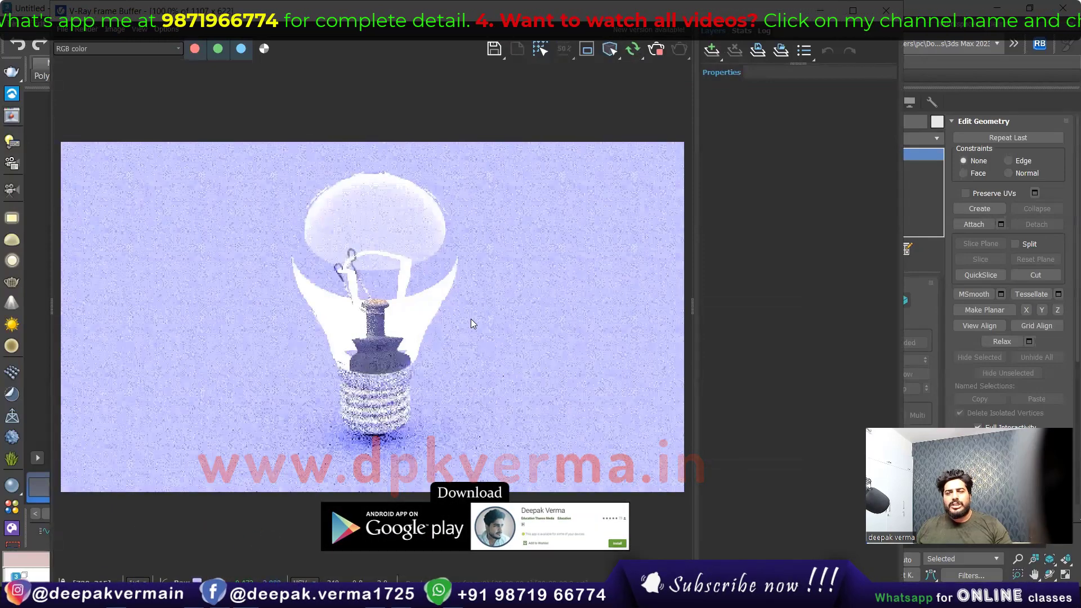
pyautogui.click(886, 10)
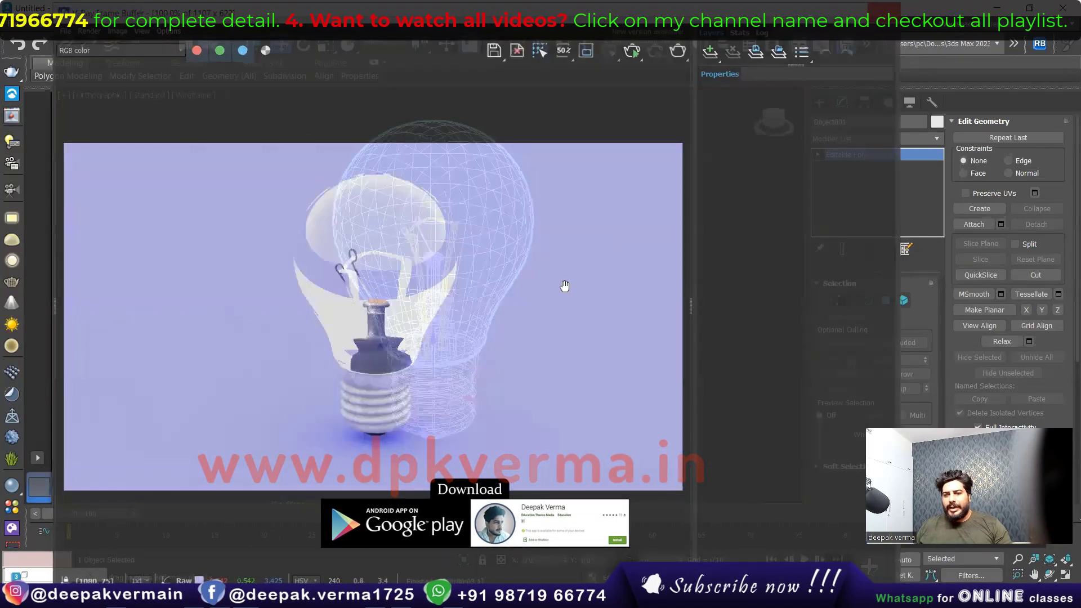
pyautogui.scroll(-5, 561, 283)
# Give the floor plane a new material, Material #2, with a dark grey diffuse (RGB 26)
pyautogui.press('m')
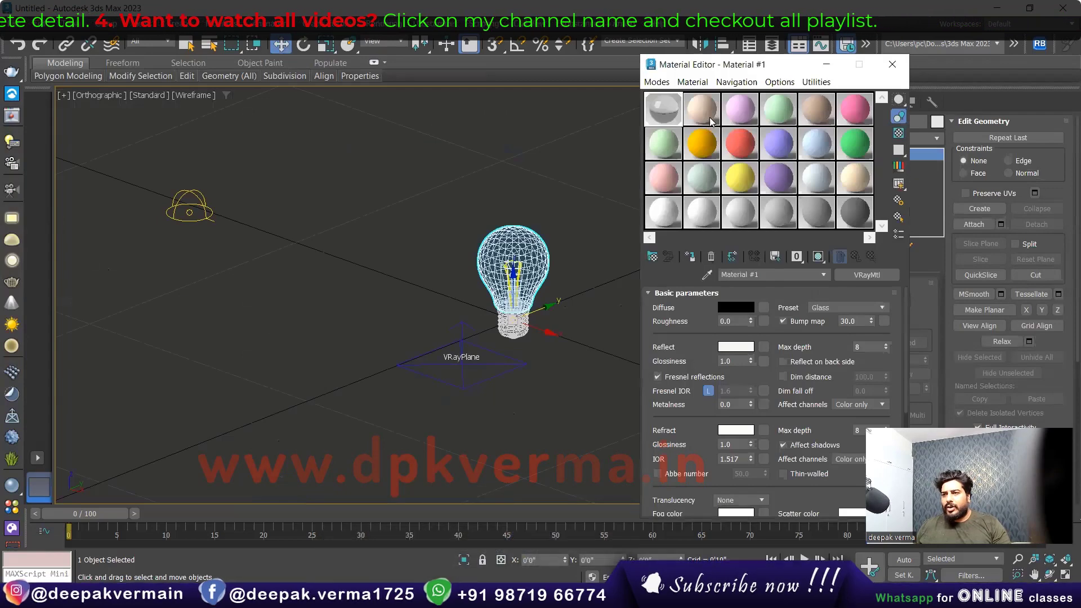
pyautogui.click(707, 117)
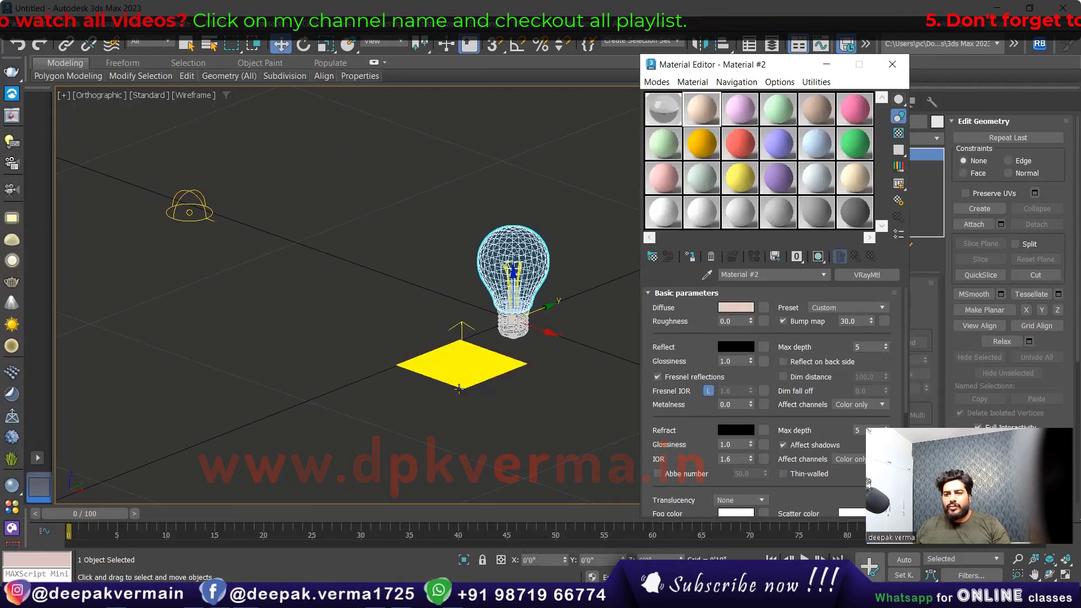
pyautogui.click(459, 389)
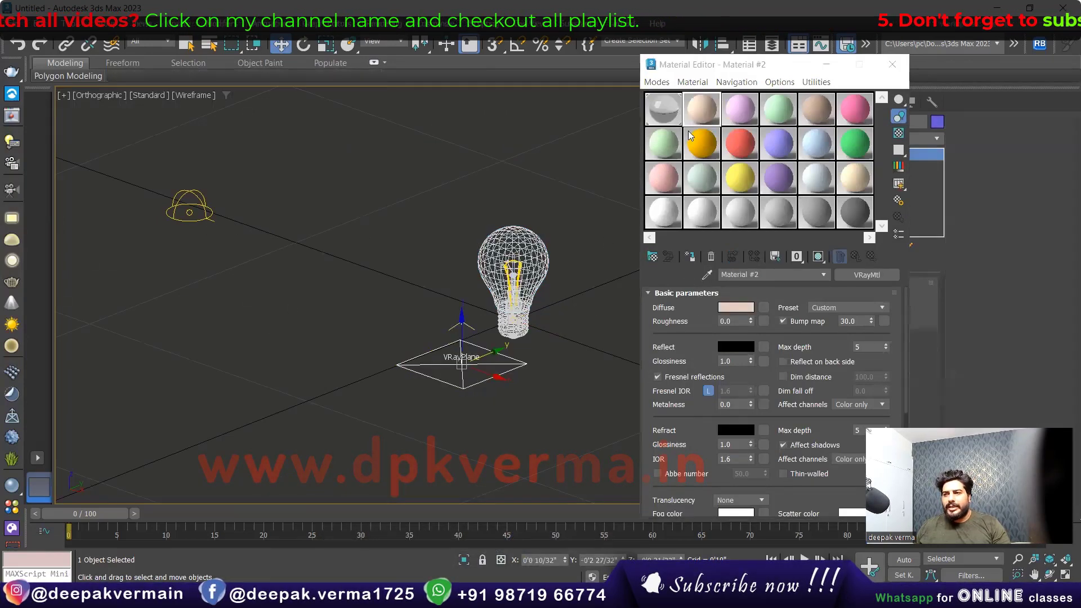
pyautogui.click(735, 306)
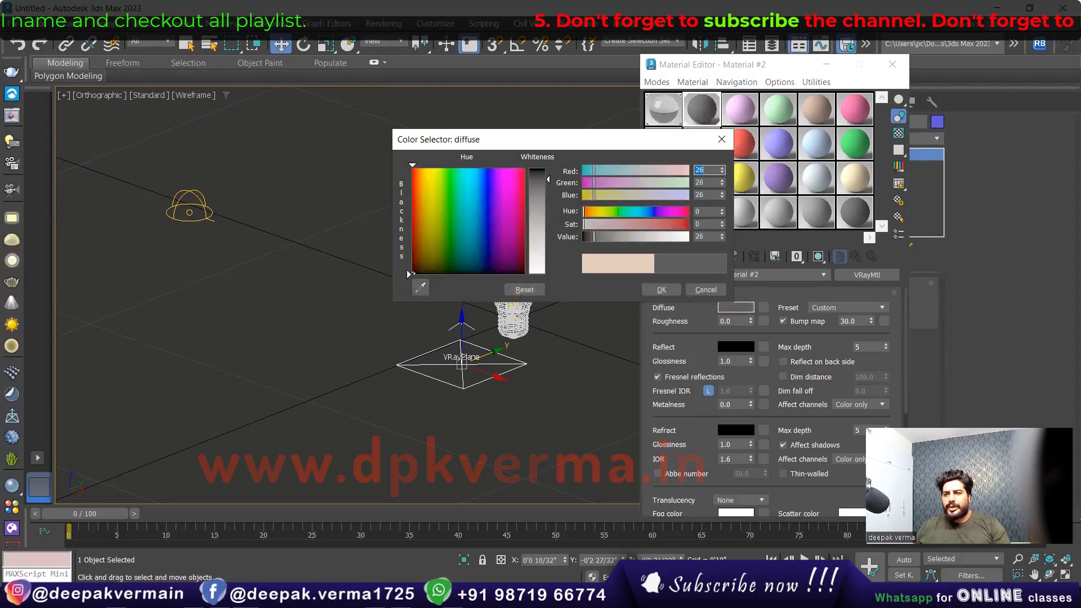
pyautogui.click(645, 292)
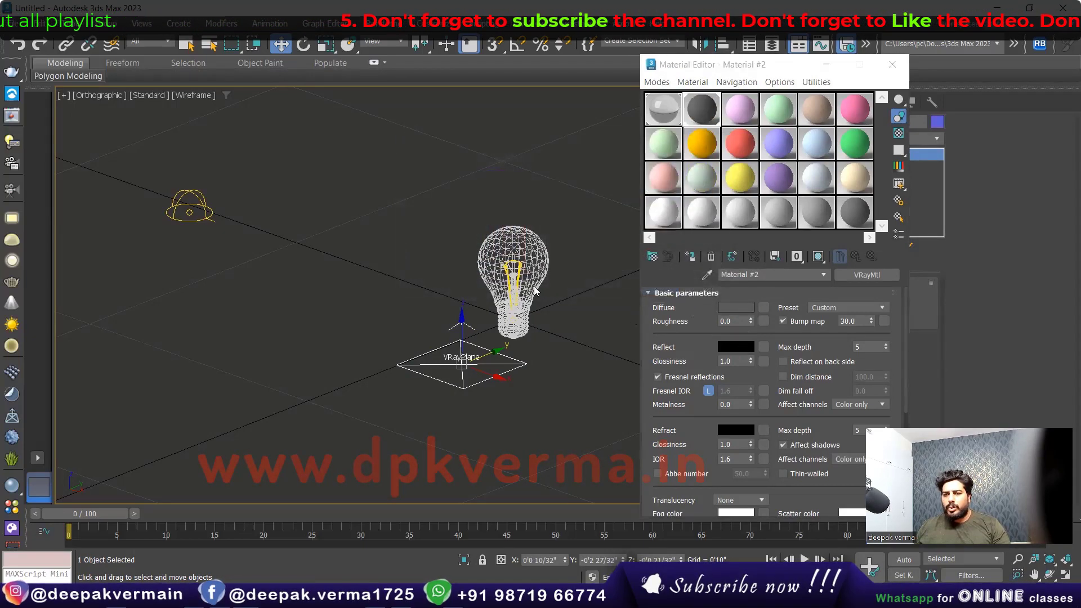
# Set the floor material's reflection colour to grey 60 and close the material editor
pyautogui.click(736, 347)
pyautogui.click(629, 315)
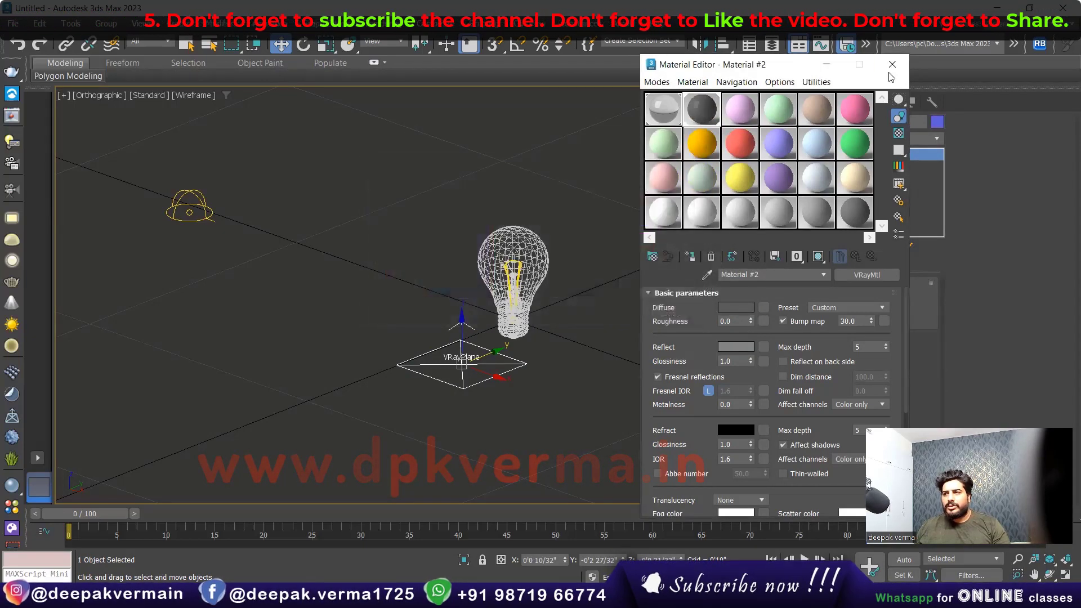
pyautogui.click(892, 65)
pyautogui.scroll(3, 515, 281)
pyautogui.scroll(1, 517, 284)
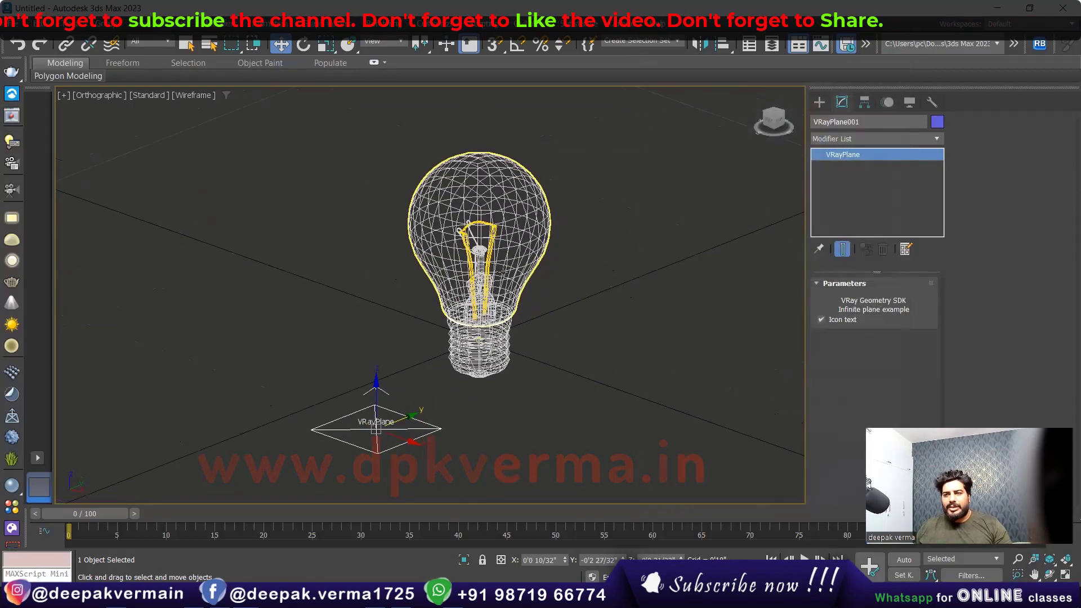
pyautogui.scroll(1, 506, 284)
pyautogui.scroll(1, 485, 282)
pyautogui.scroll(1, 479, 284)
pyautogui.scroll(-2, 477, 296)
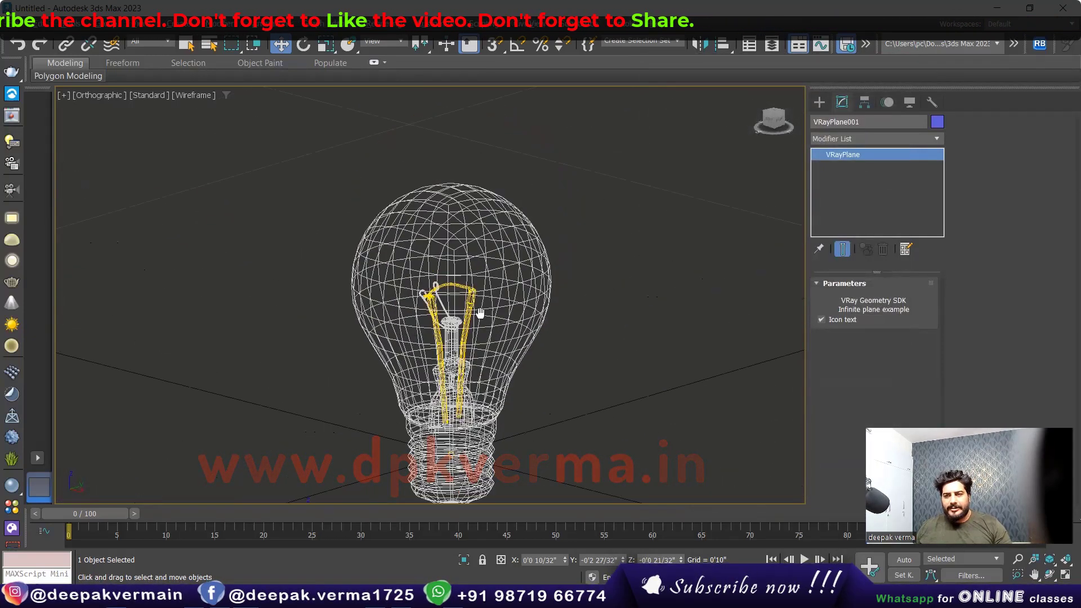
pyautogui.hotkey('shift', 'q')
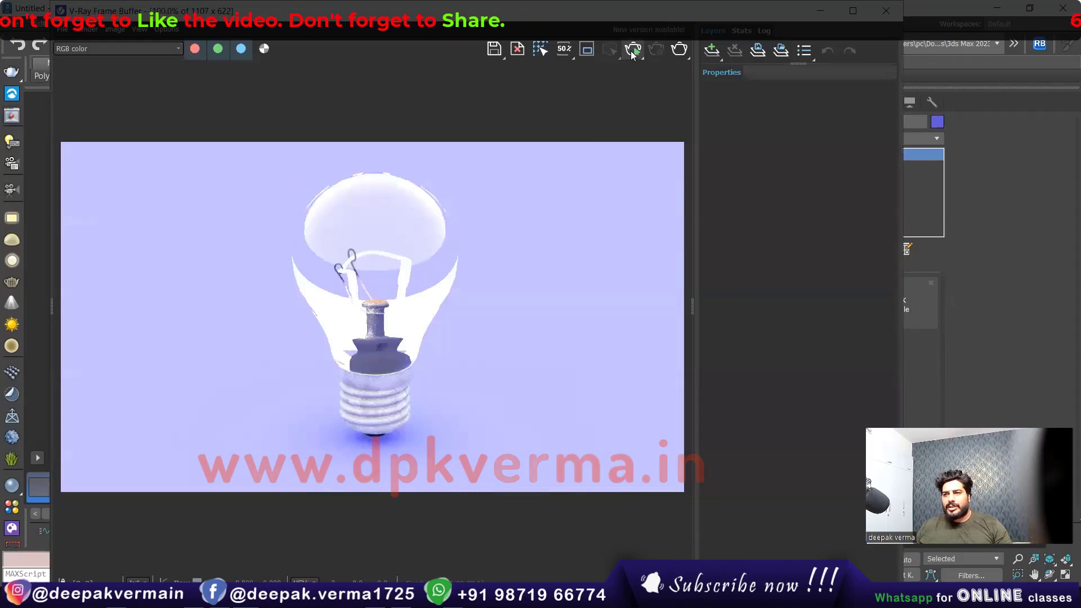
pyautogui.click(632, 51)
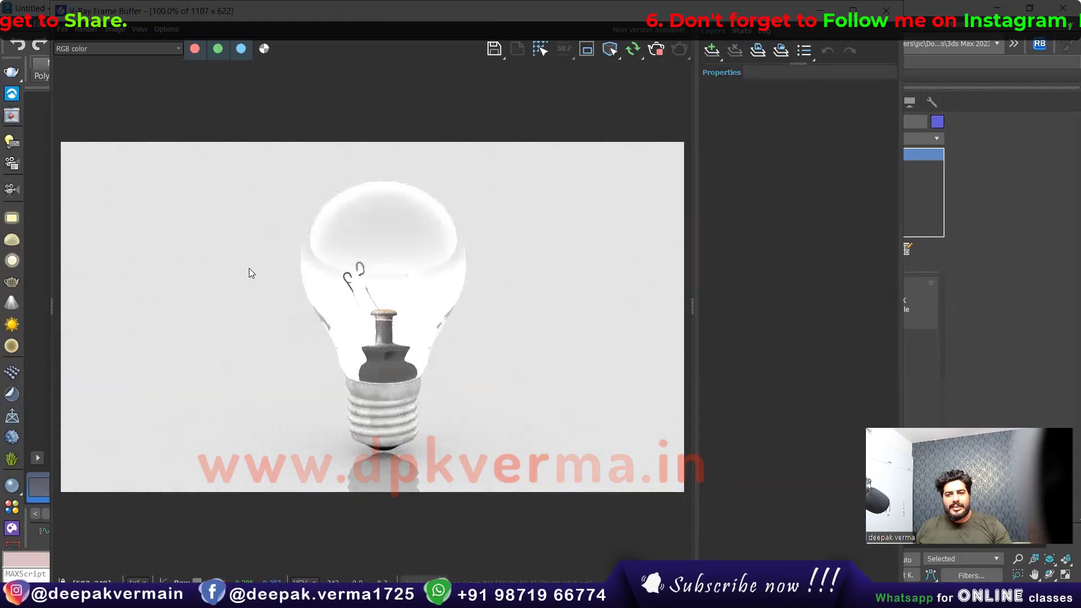
pyautogui.click(887, 10)
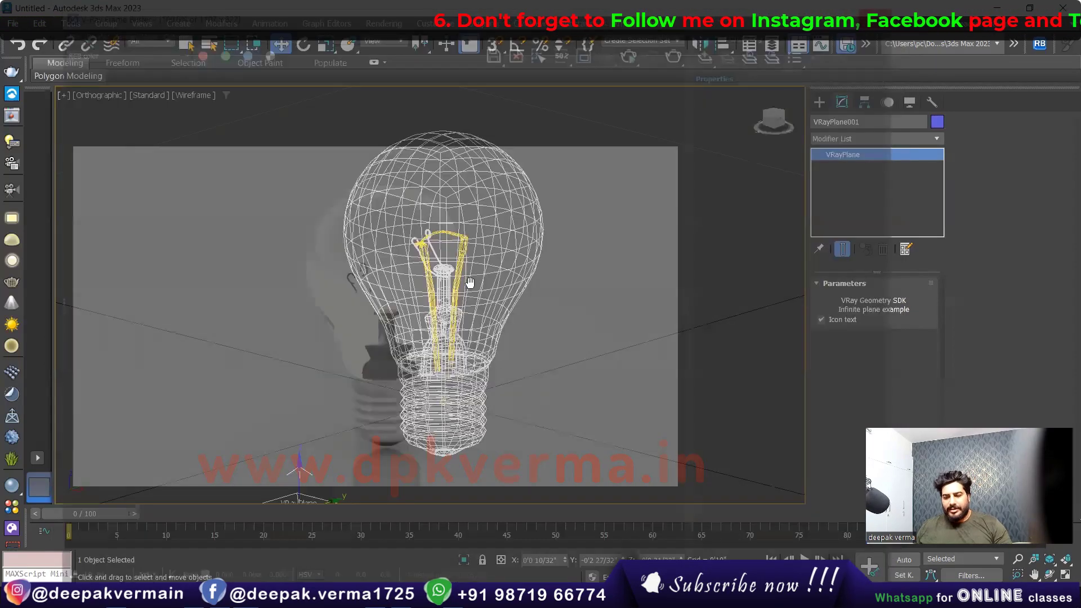
pyautogui.scroll(-3, 147, 250)
pyautogui.scroll(-3, 147, 250)
pyautogui.click(150, 239)
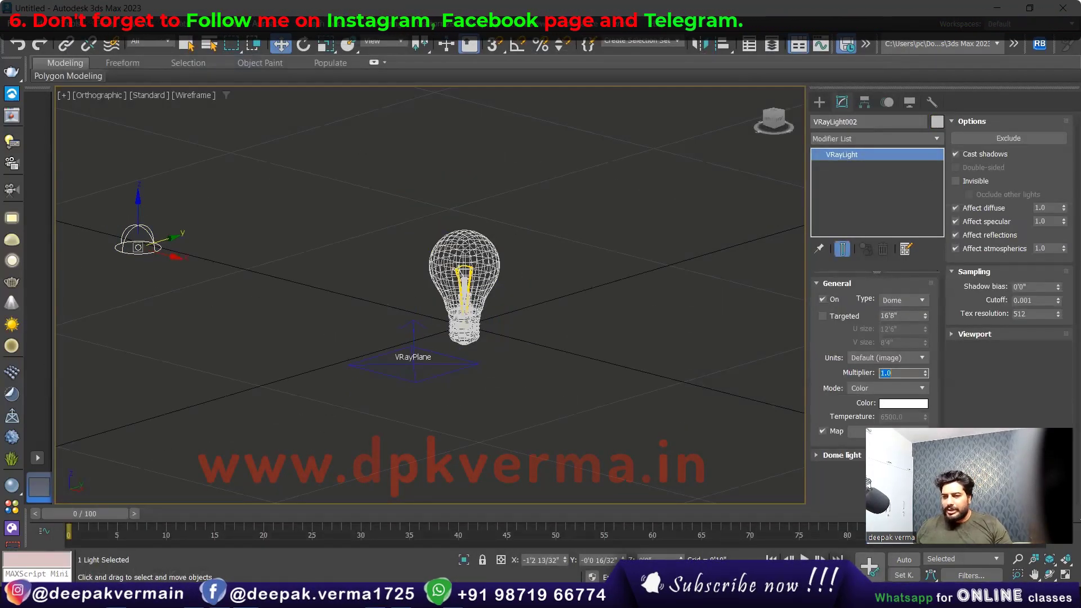
pyautogui.click(12, 113)
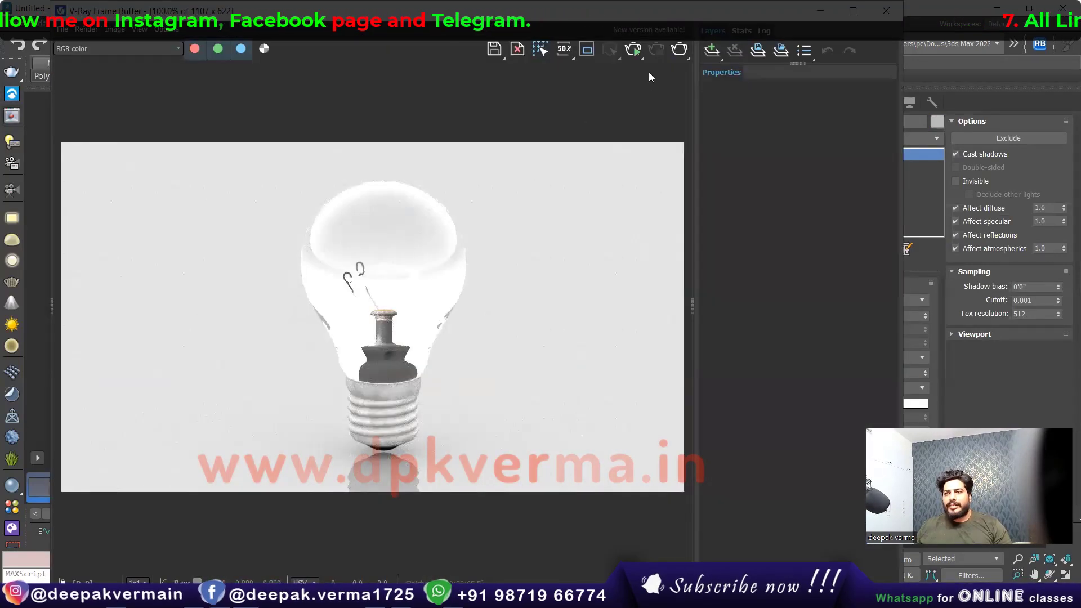
pyautogui.click(632, 49)
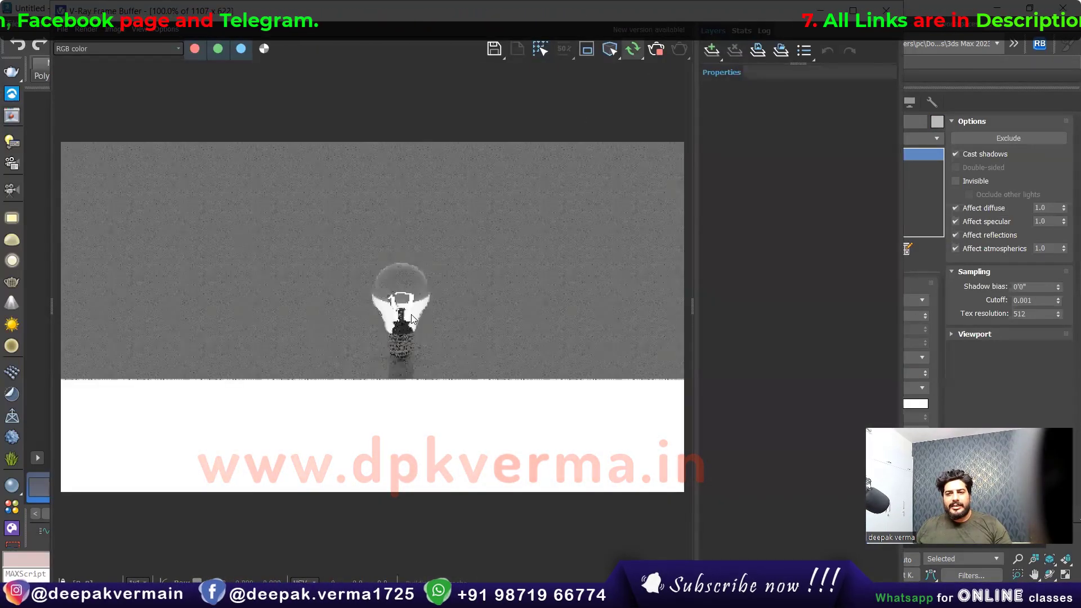
pyautogui.click(887, 10)
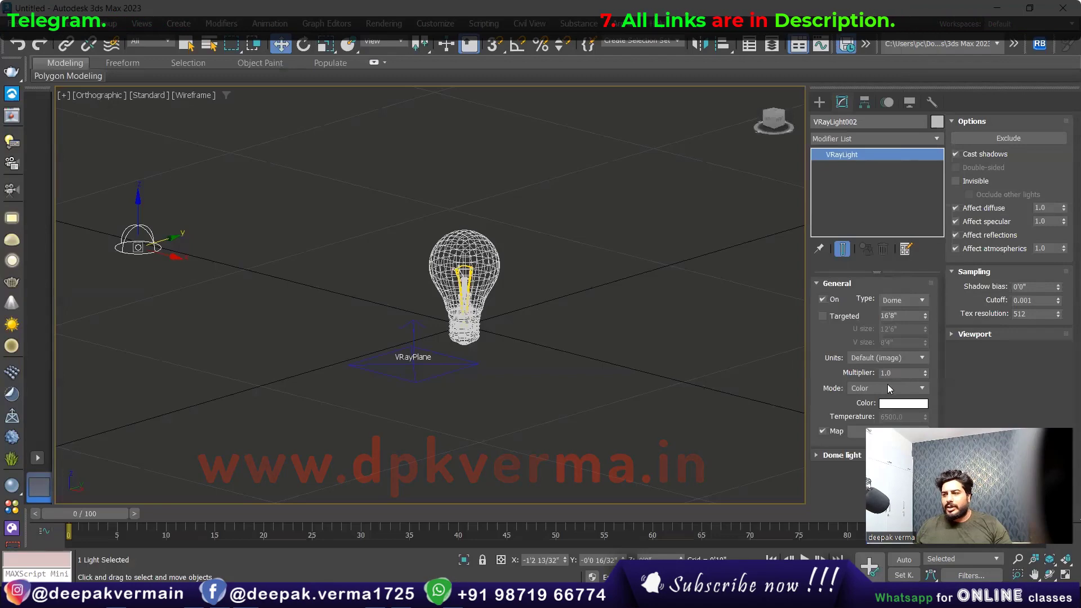
pyautogui.doubleClick(900, 373)
pyautogui.write('.5')
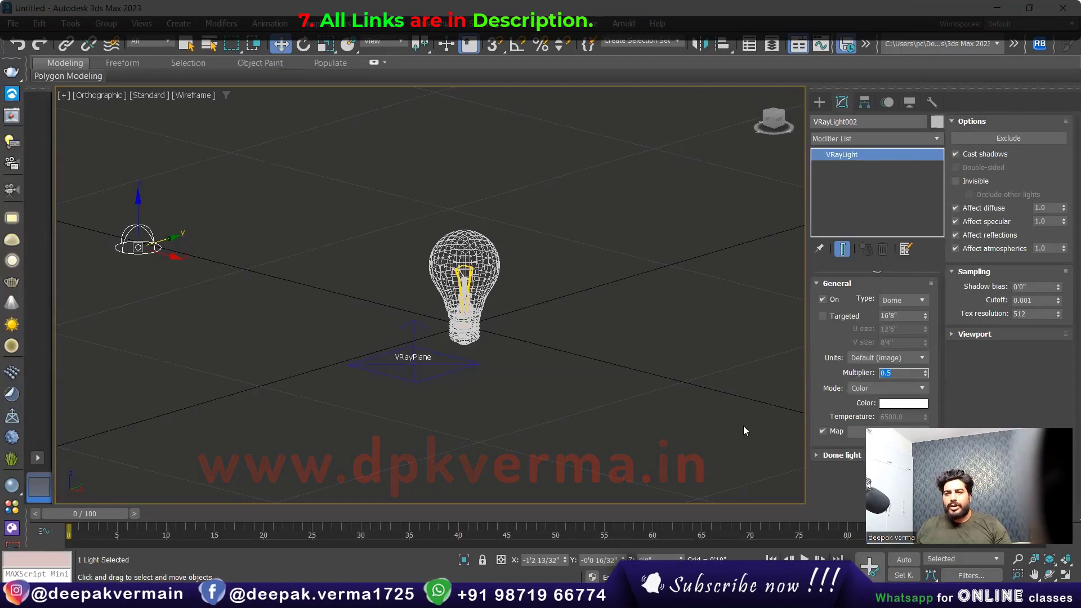
pyautogui.click(619, 388)
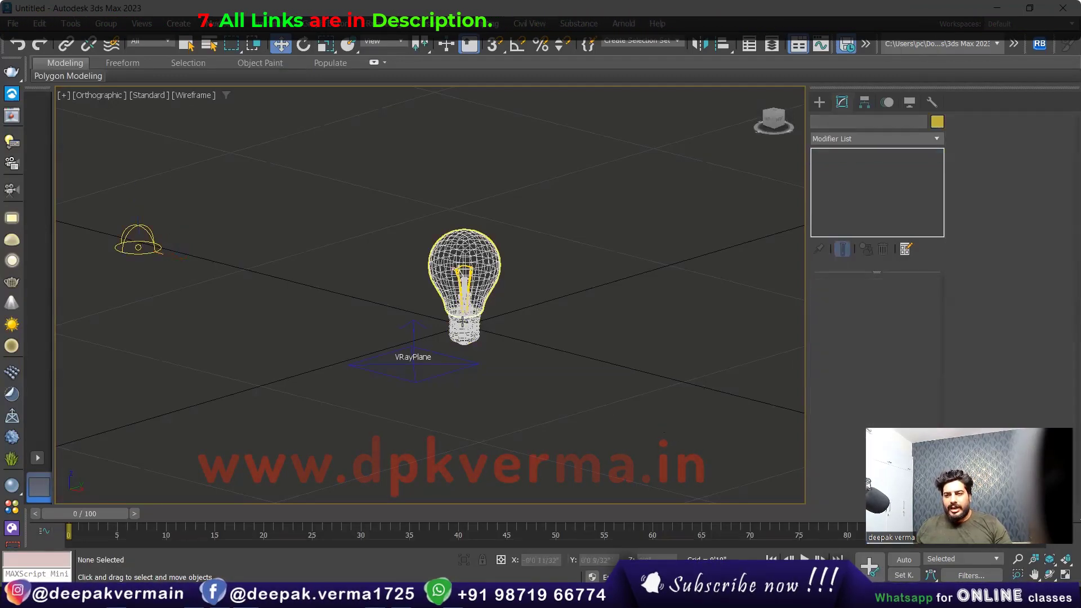
pyautogui.scroll(5, 461, 321)
pyautogui.scroll(-2, 450, 344)
pyautogui.scroll(-2, 442, 366)
pyautogui.scroll(2, 432, 390)
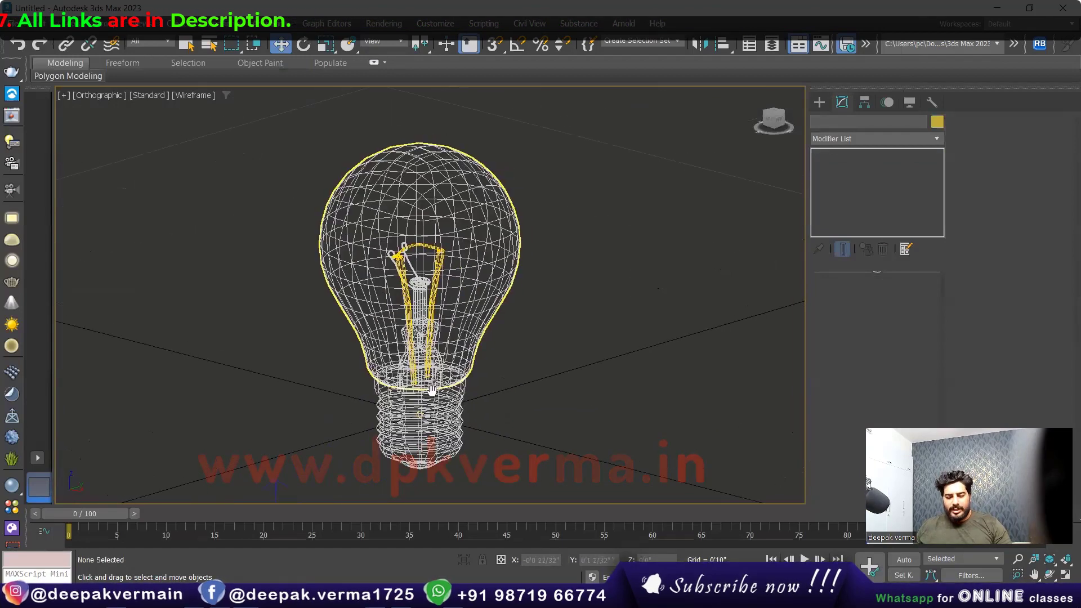
pyautogui.keyDown('alt'); pyautogui.moveTo(431, 390); pyautogui.dragTo(440, 376, button='middle'); pyautogui.keyUp('alt')
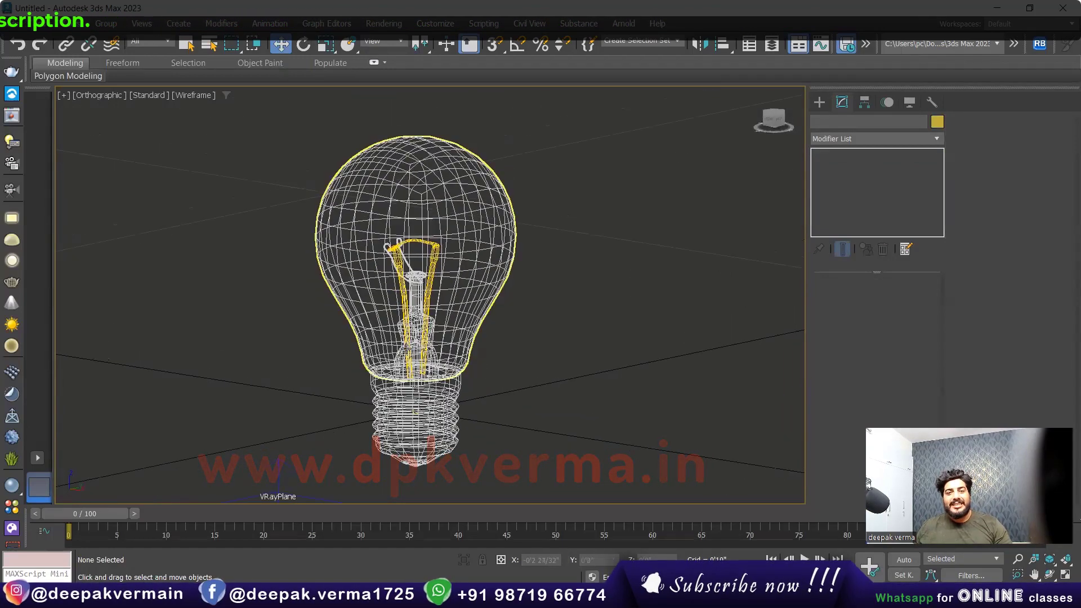
pyautogui.hotkey('shift', 'q')
# Render the bulb and enable bloom/glare on the Frame Buffer's Lens Effects layer
pyautogui.click(636, 51)
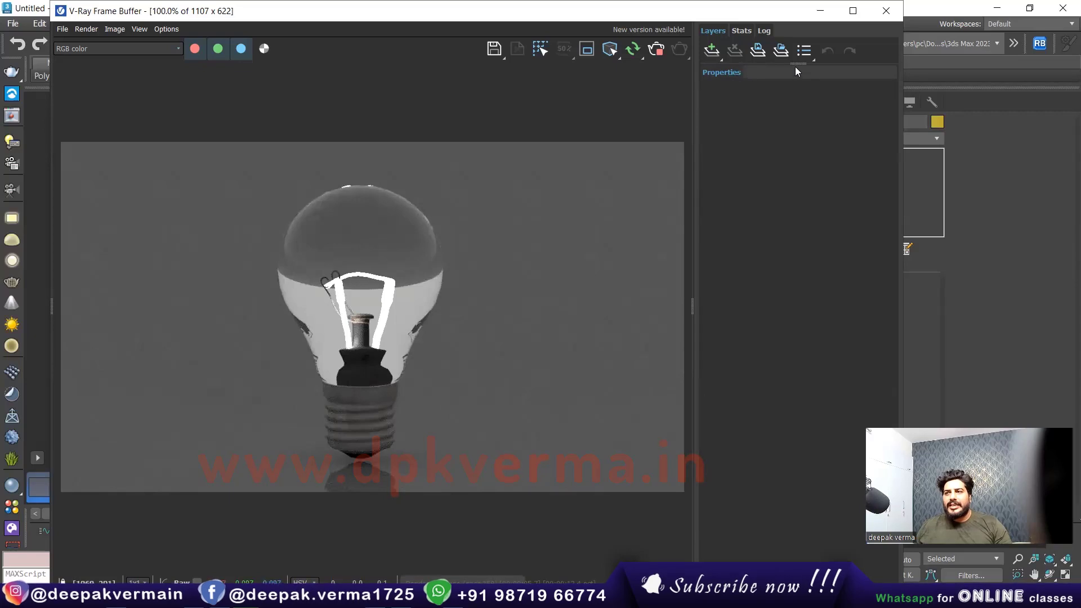
pyautogui.moveTo(795, 67)
pyautogui.mouseDown()
pyautogui.moveTo(797, 279)
pyautogui.moveTo(797, 169)
pyautogui.mouseUp()
pyautogui.click(776, 97)
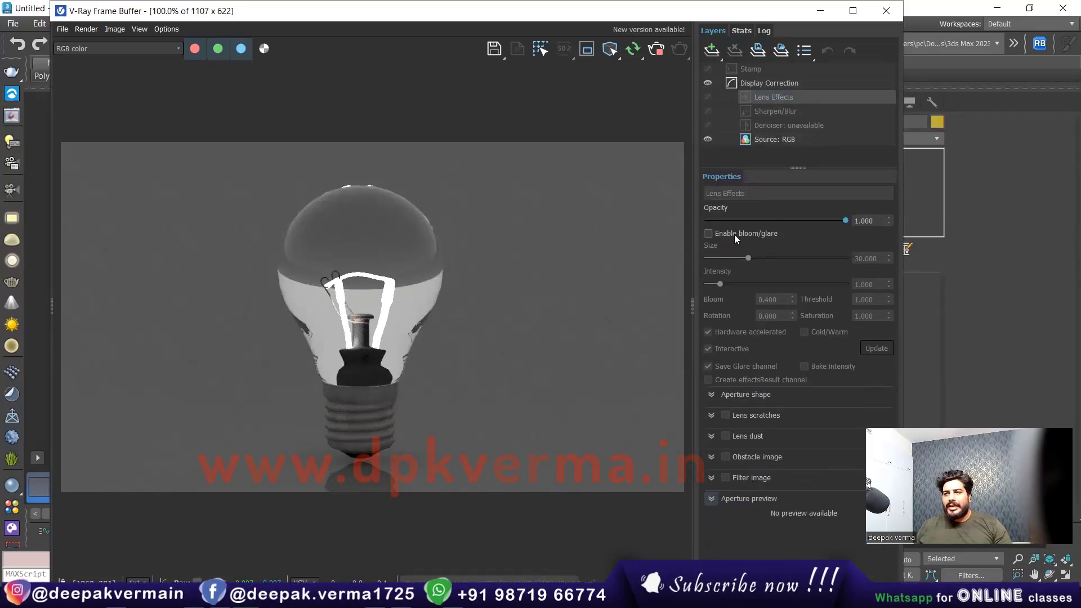
pyautogui.click(734, 235)
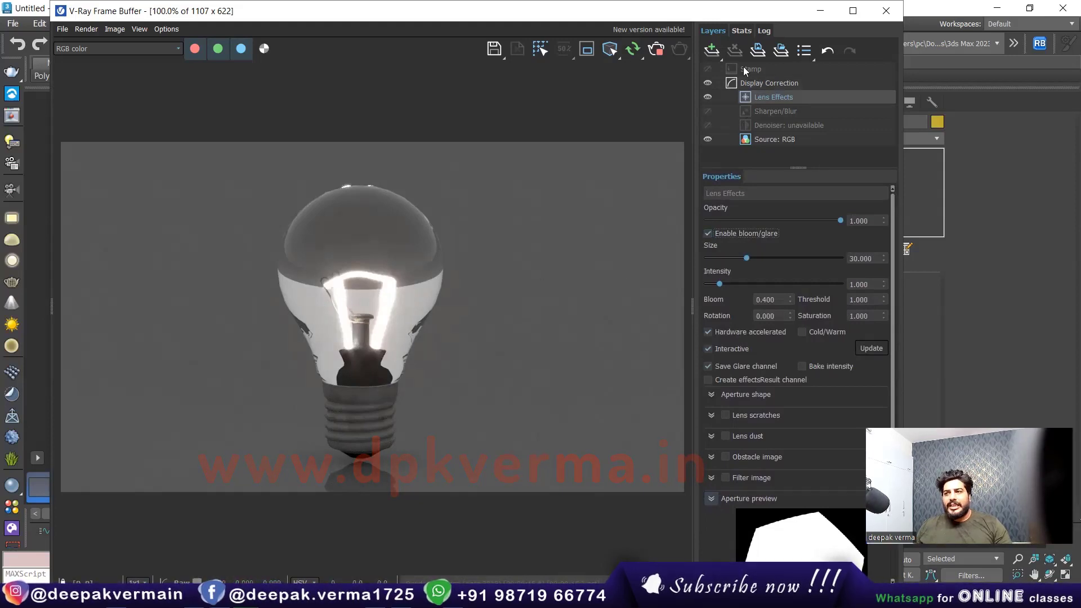
# Set the filament mesh light VRayLight001 multiplier to 100 and review the render
pyautogui.moveTo(679, 20); pyautogui.dragTo(617, 438)
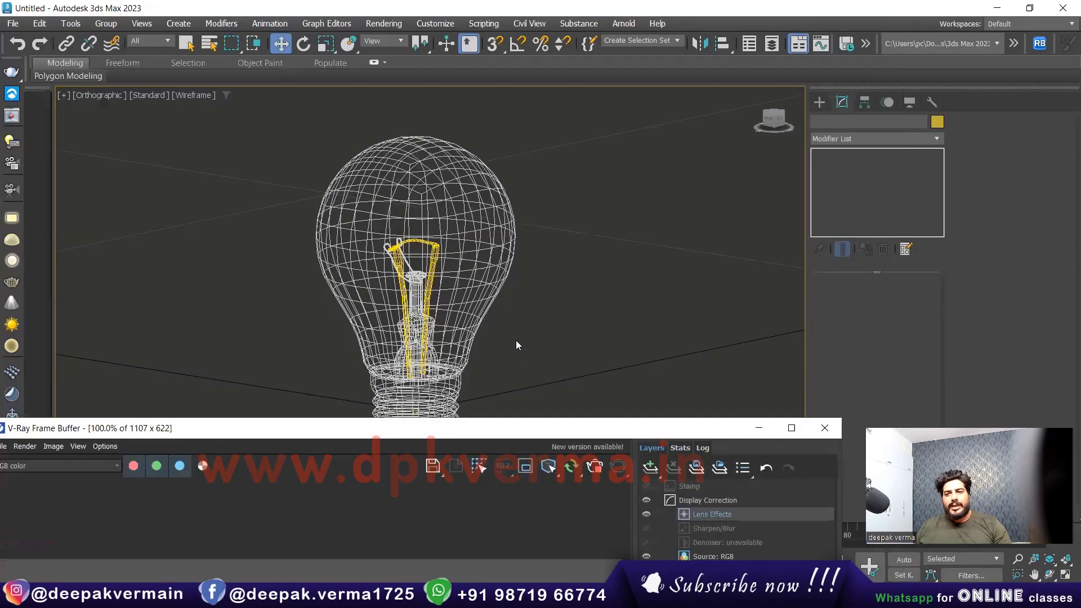
pyautogui.click(420, 244)
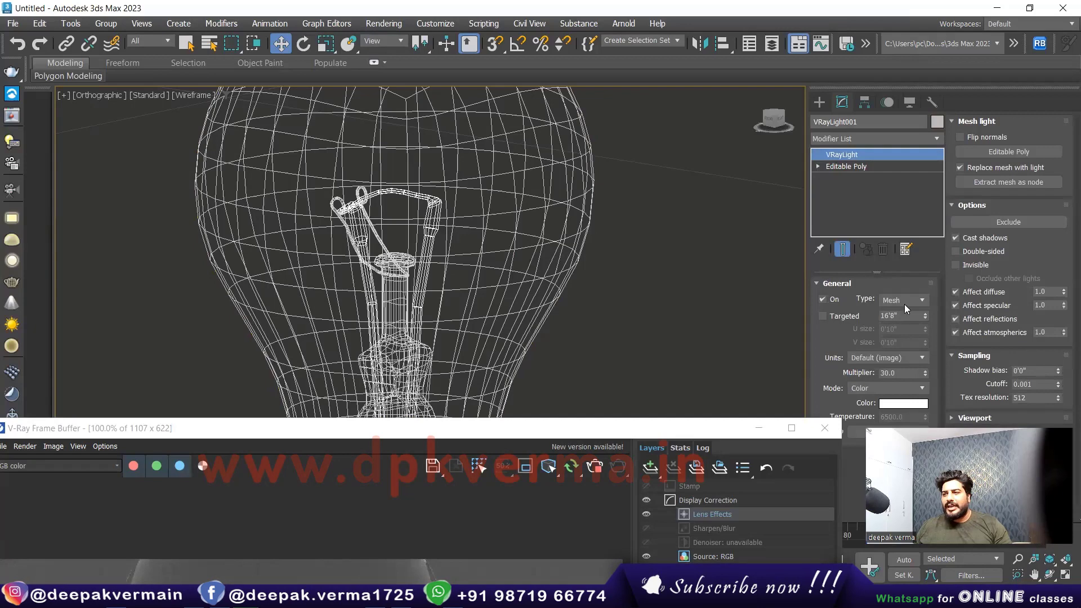
pyautogui.doubleClick(902, 373)
pyautogui.write('100')
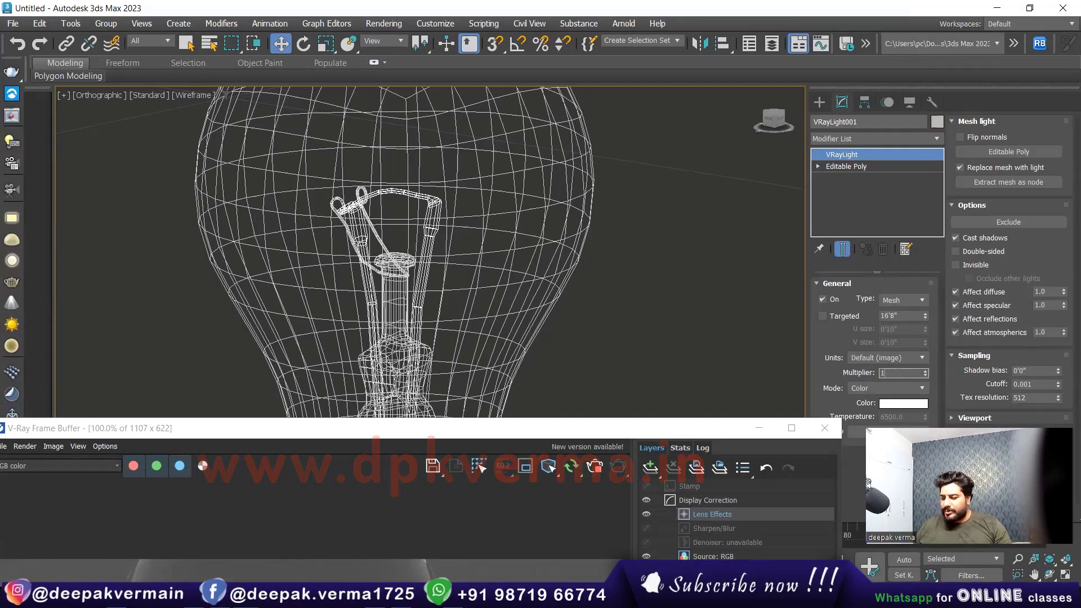
pyautogui.click(635, 341)
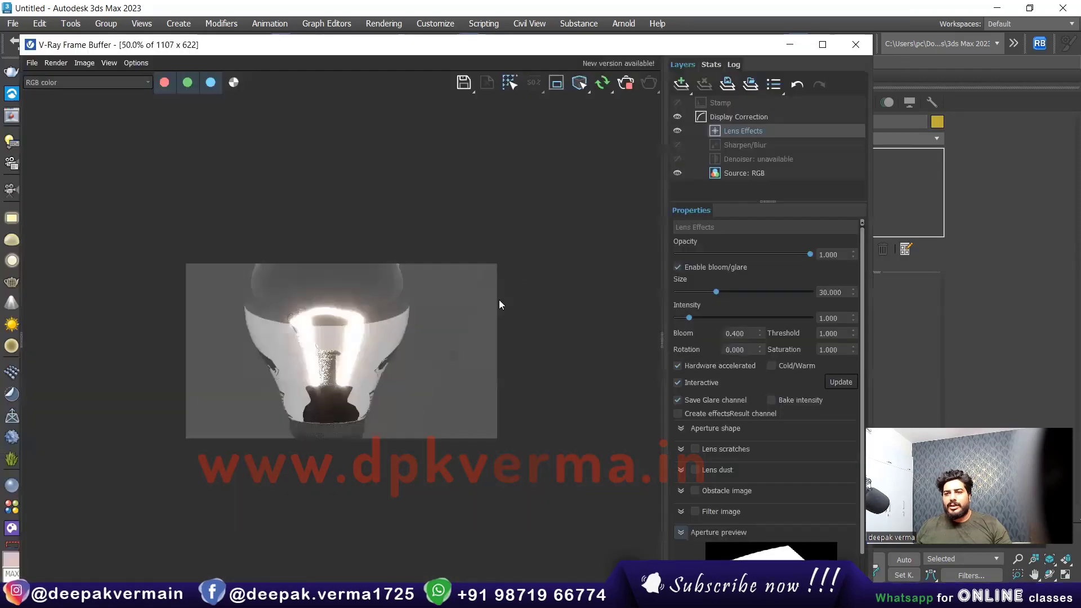
pyautogui.moveTo(500, 53)
pyautogui.mouseDown()
pyautogui.moveTo(502, 359)
pyautogui.moveTo(506, 75)
pyautogui.mouseUp()
pyautogui.scroll(1, 319, 442)
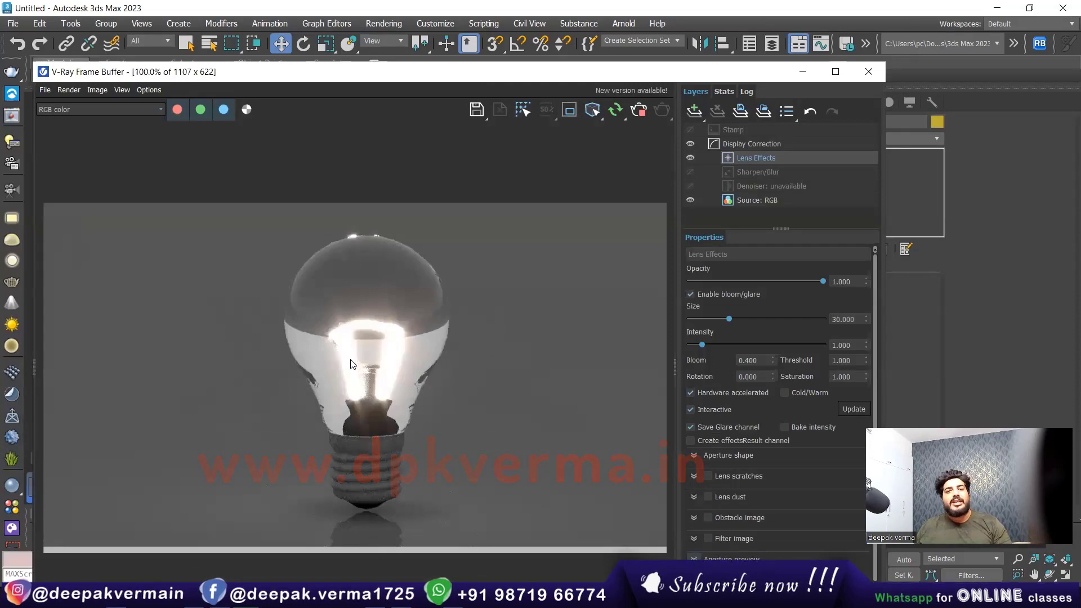
# Select the filament light, set the selection filter to Lights, and change its multiplier to 50
pyautogui.moveTo(482, 78); pyautogui.dragTo(310, 420)
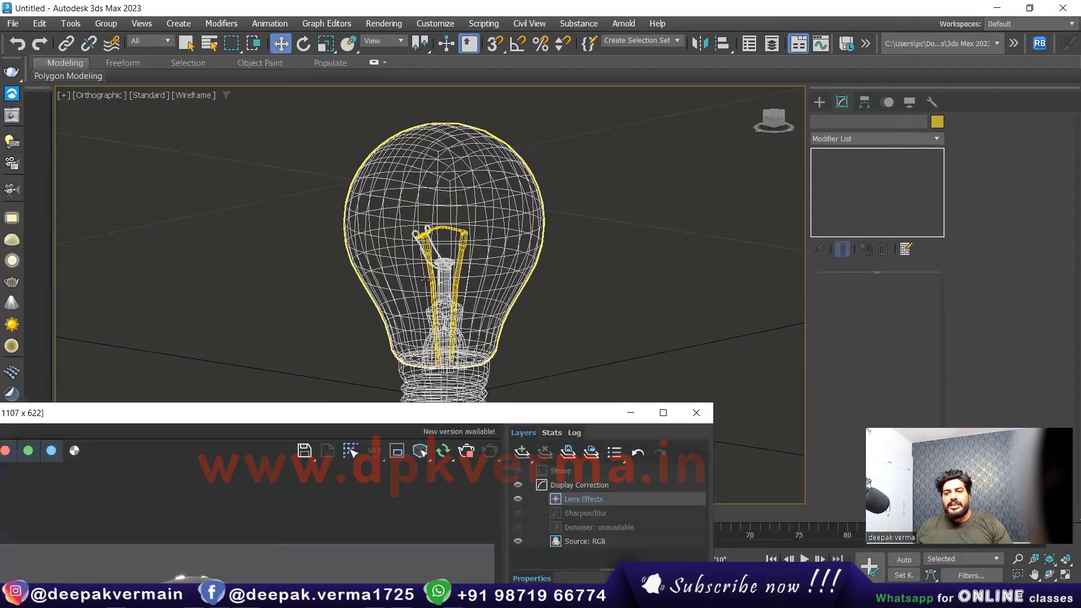
pyautogui.click(460, 255)
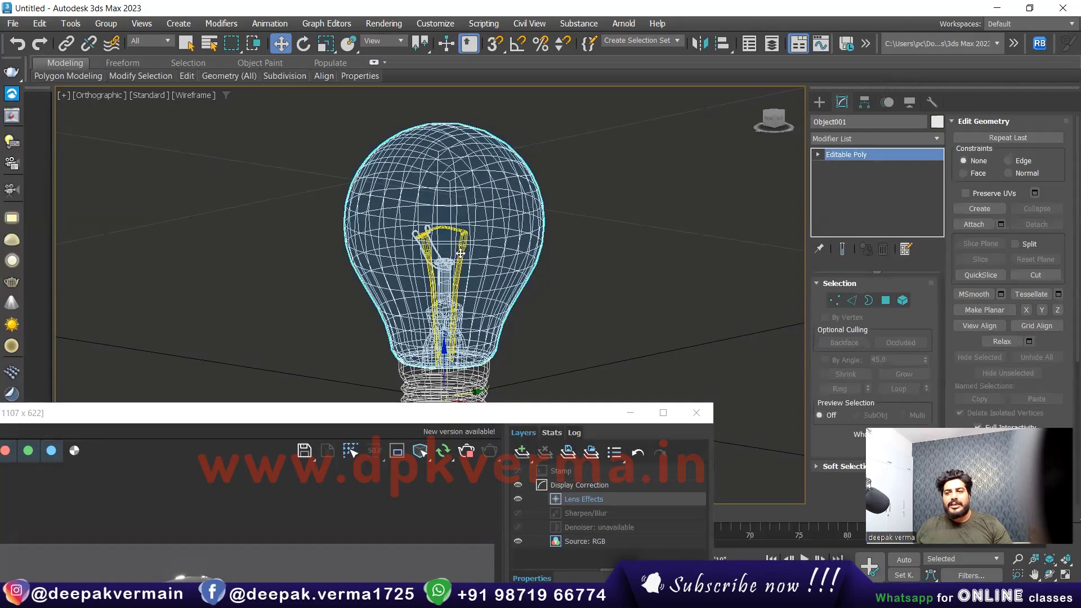
pyautogui.click(461, 251)
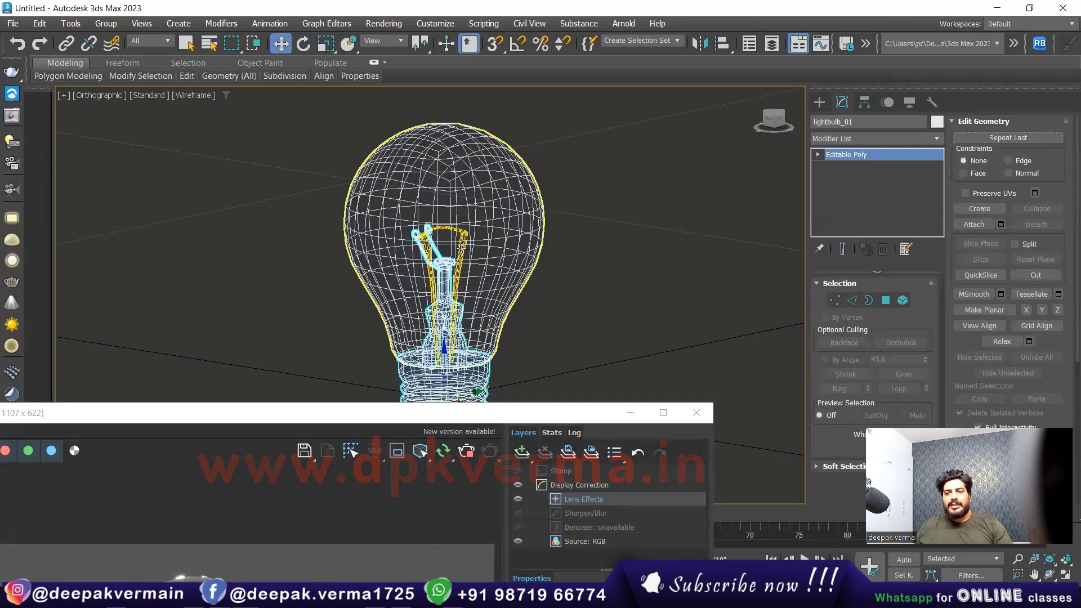
pyautogui.rightClick(462, 249)
pyautogui.click(489, 270)
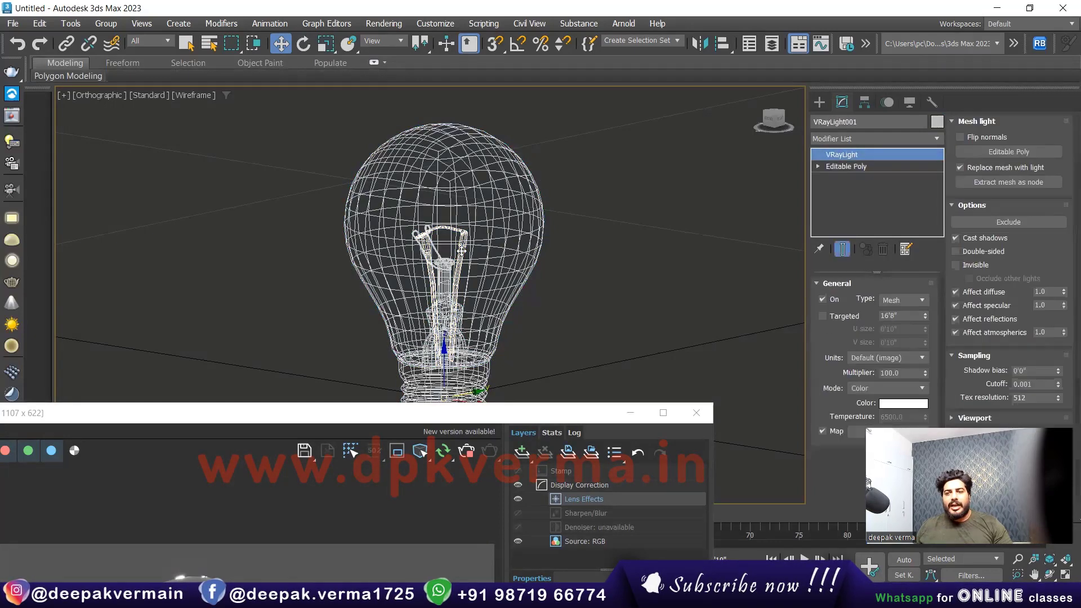
pyautogui.click(150, 45)
pyautogui.click(137, 79)
pyautogui.write('50')
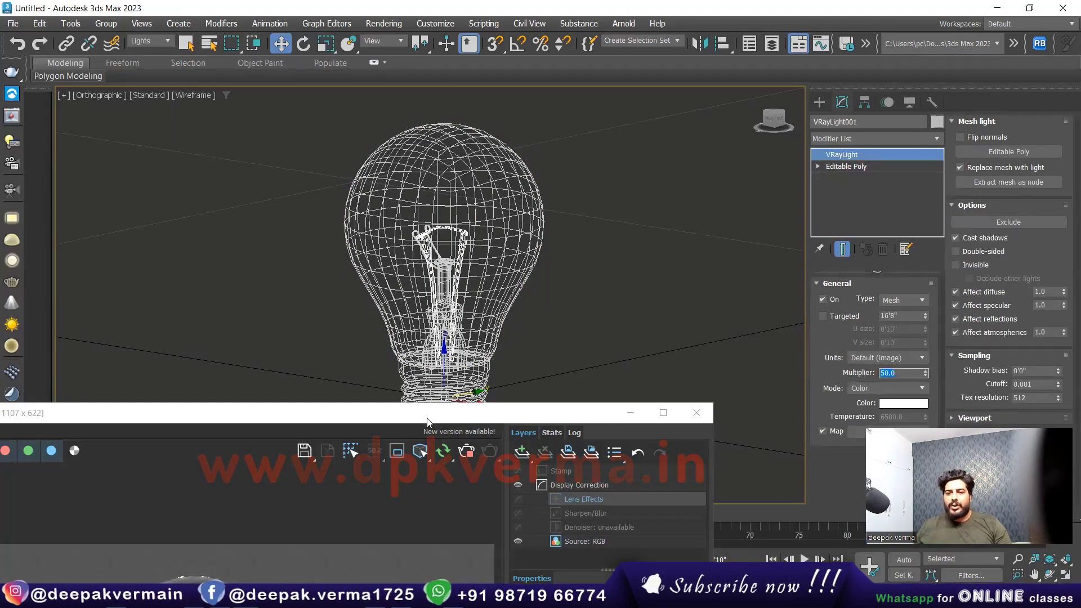
pyautogui.moveTo(426, 419); pyautogui.dragTo(567, 27)
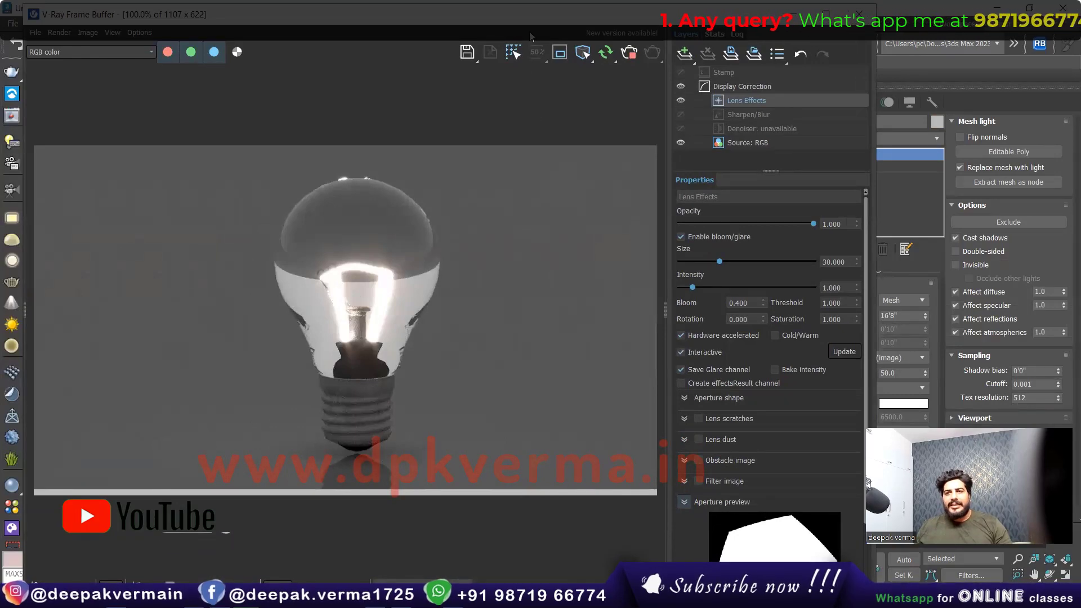
# Darken the floor Material #2 diffuse from RGB 26 to 8 and maximize the bulb render
pyautogui.moveTo(544, 21); pyautogui.dragTo(444, 306)
pyautogui.press('m')
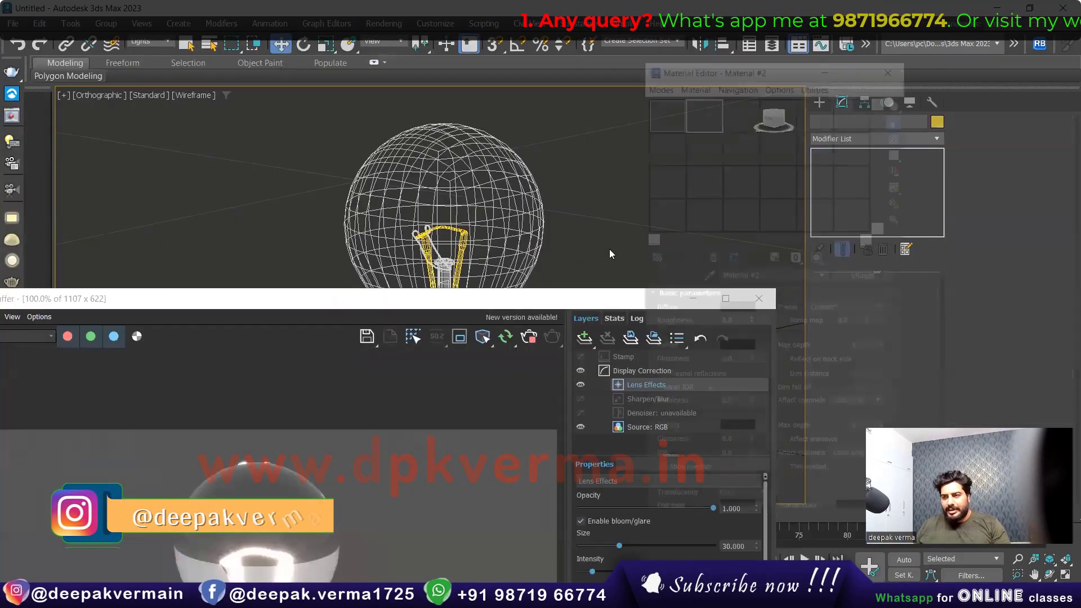
pyautogui.click(726, 307)
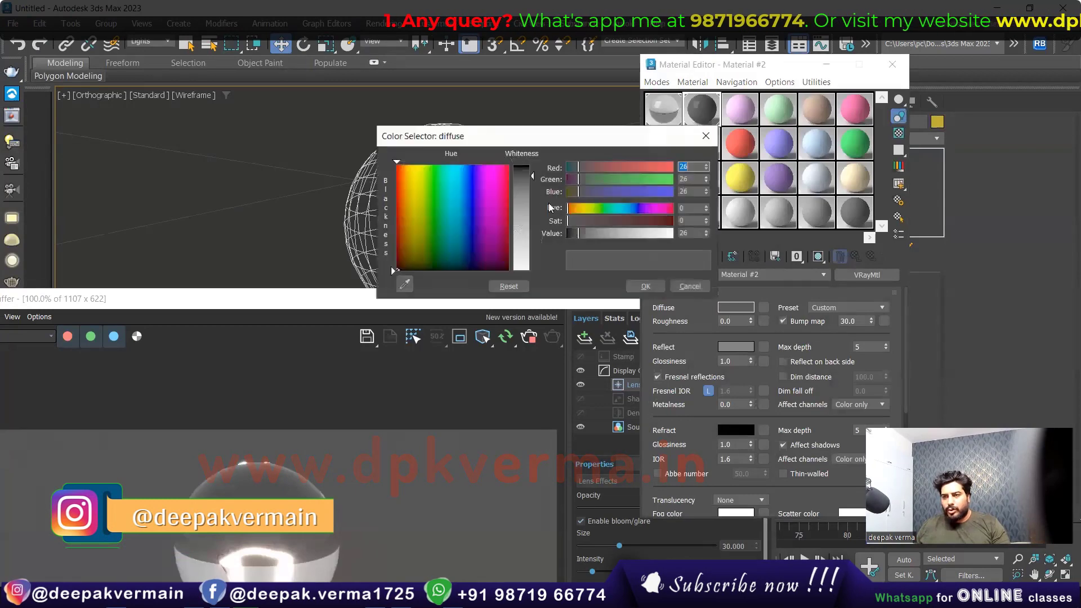
pyautogui.moveTo(532, 175); pyautogui.dragTo(531, 167)
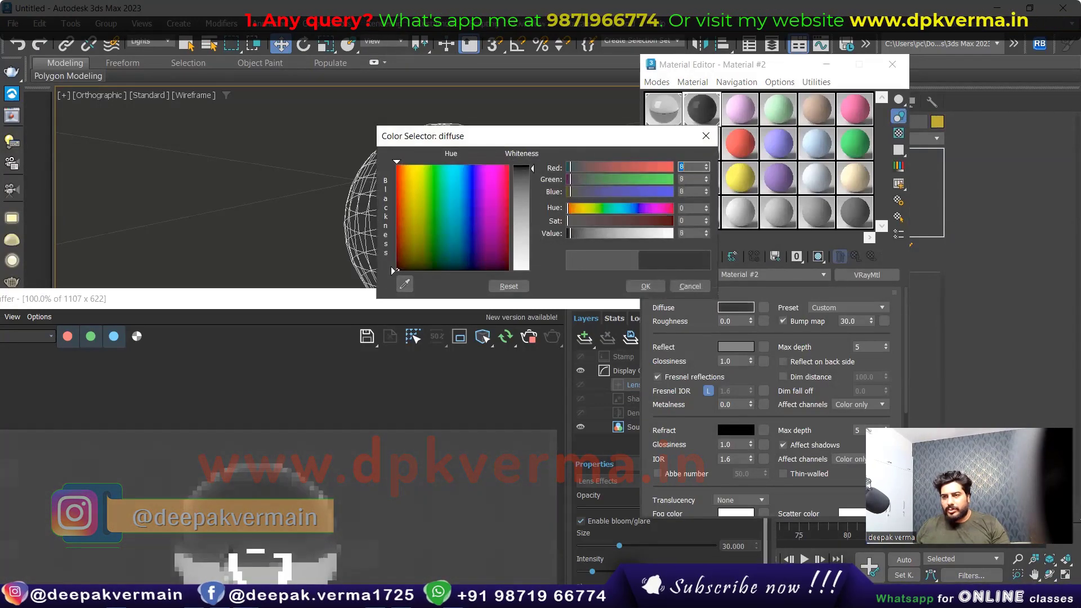
pyautogui.click(674, 287)
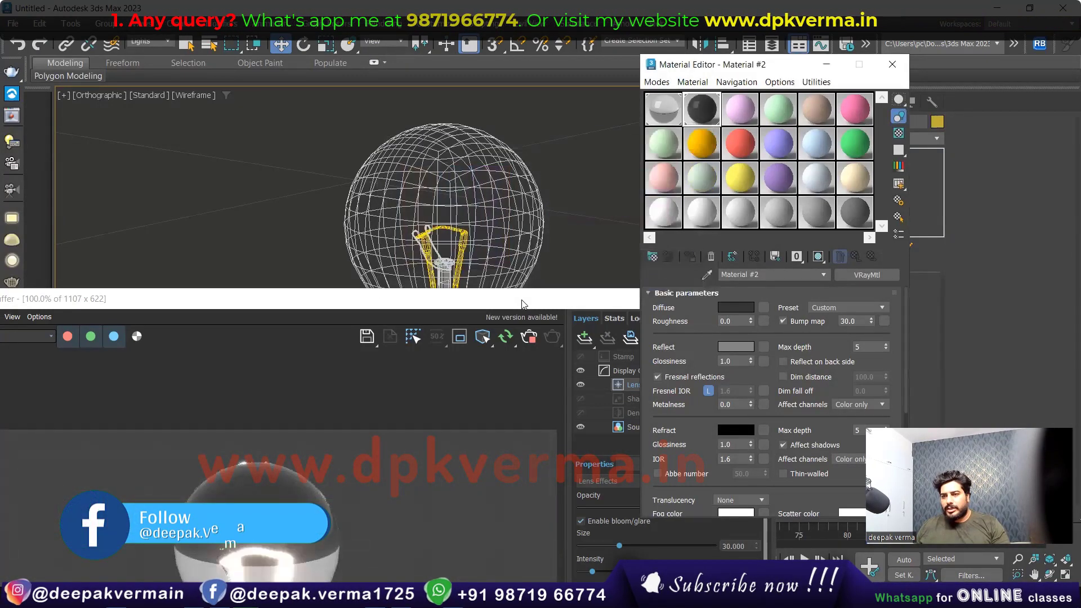
pyautogui.click(523, 300)
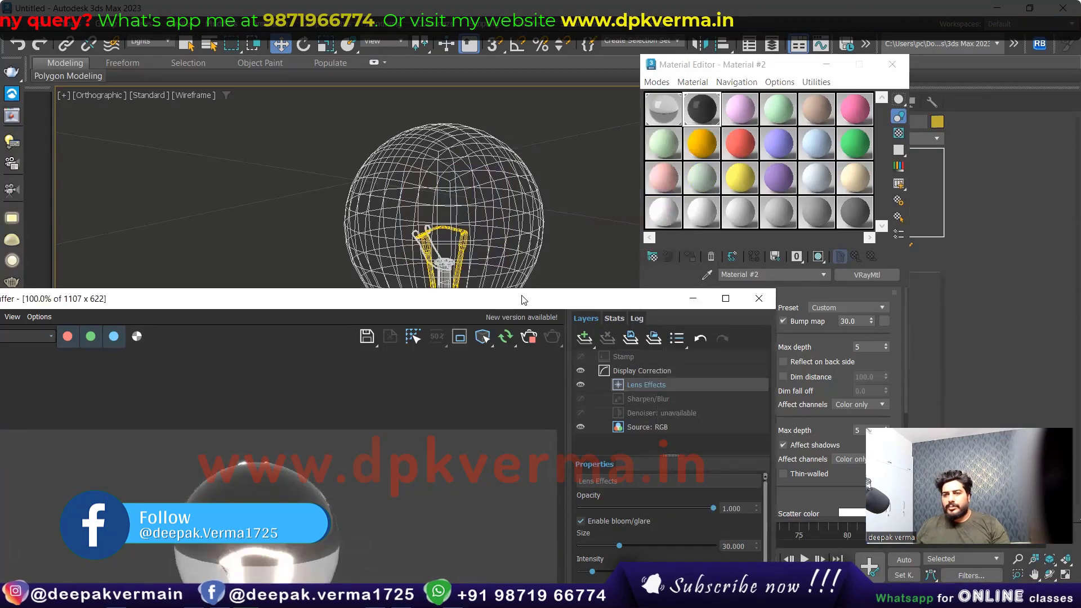
pyautogui.doubleClick(523, 300)
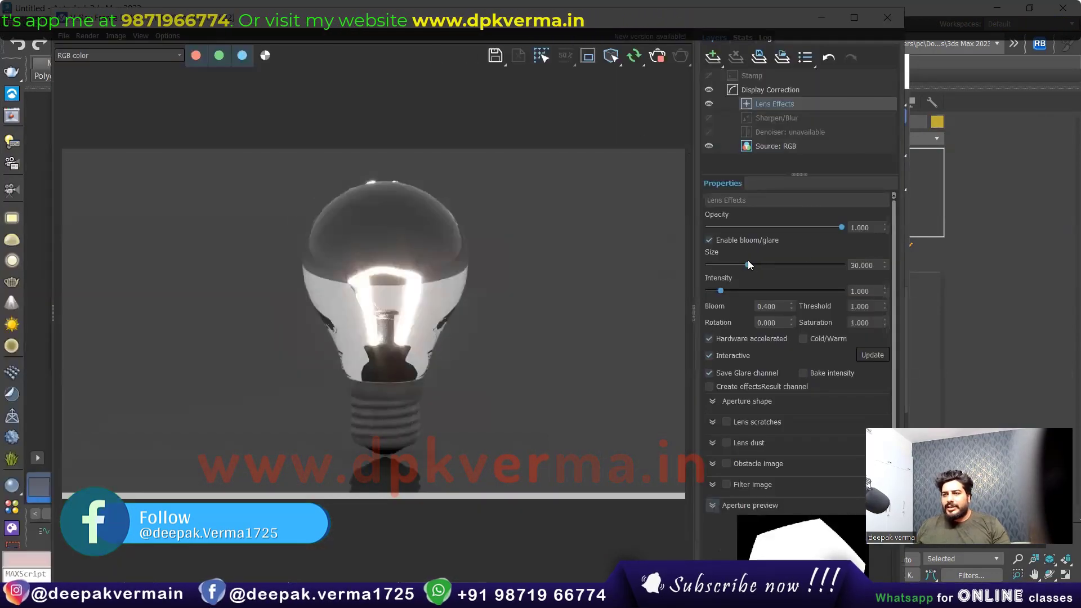
# Set the Lens Effects bloom/glare Size to about 91.6 and Intensity to about 7.56
pyautogui.moveTo(753, 264); pyautogui.dragTo(830, 269)
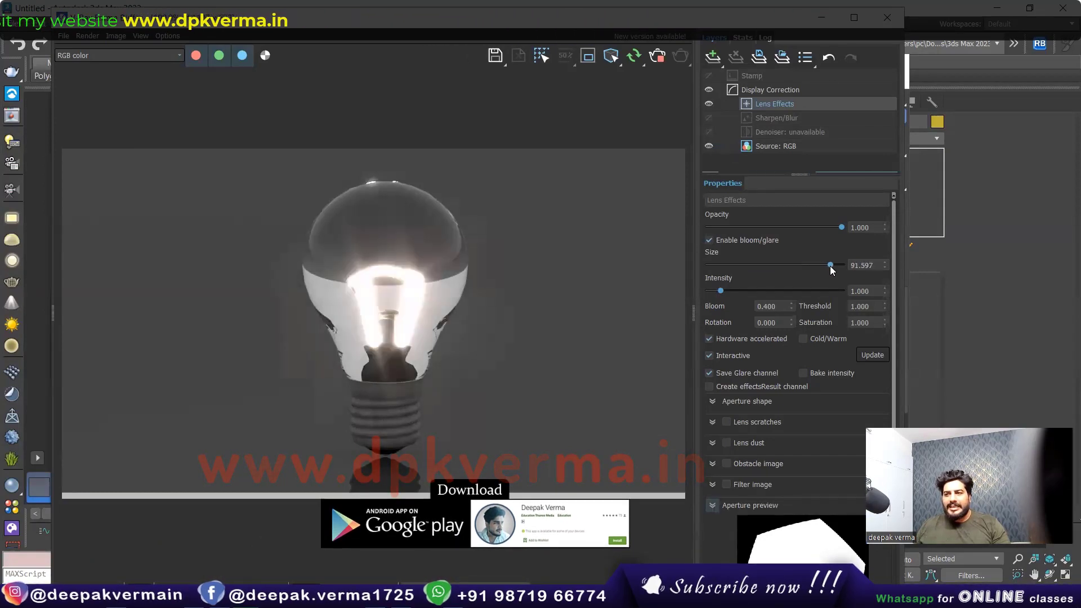
pyautogui.moveTo(721, 291)
pyautogui.mouseDown()
pyautogui.moveTo(851, 293)
pyautogui.moveTo(810, 309)
pyautogui.mouseUp()
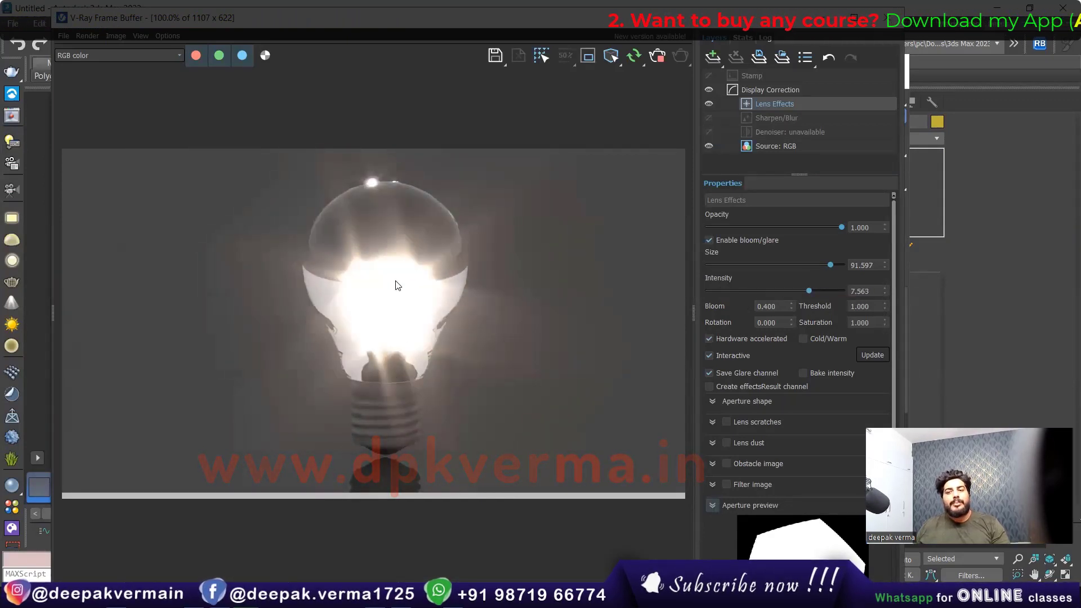
pyautogui.scroll(-2, 744, 375)
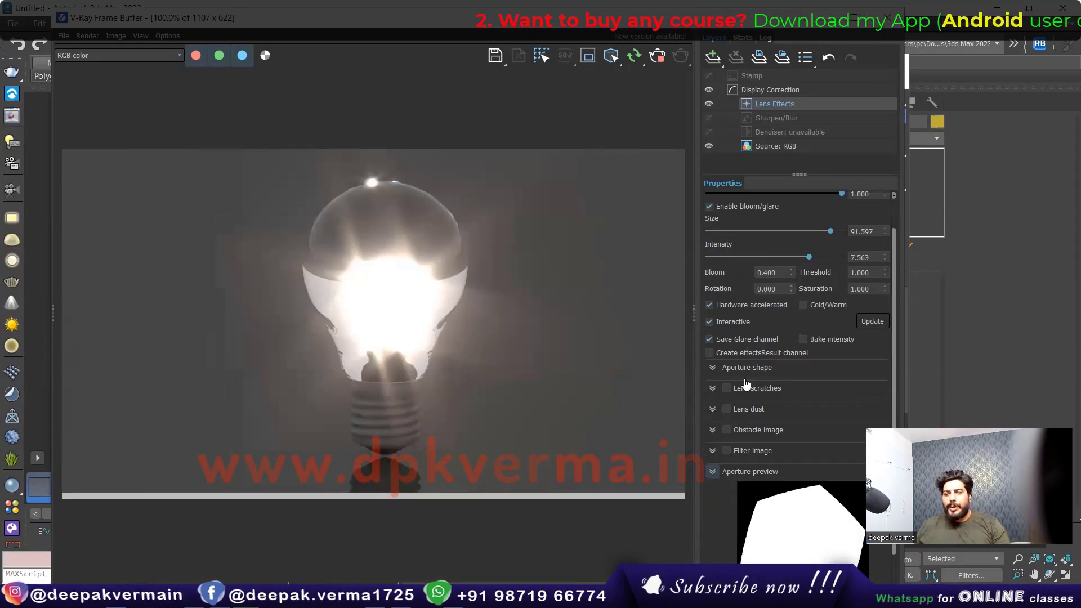
pyautogui.scroll(-1, 748, 418)
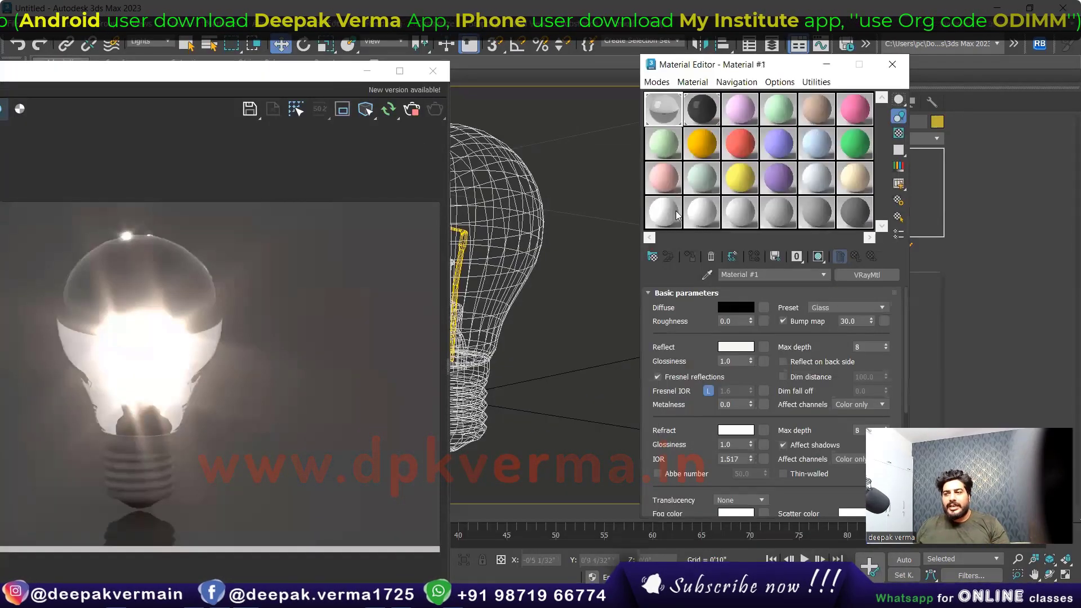
# Set the glass material's Reflect colour to full white (255)
pyautogui.click(735, 347)
pyautogui.moveTo(537, 307); pyautogui.dragTo(537, 252)
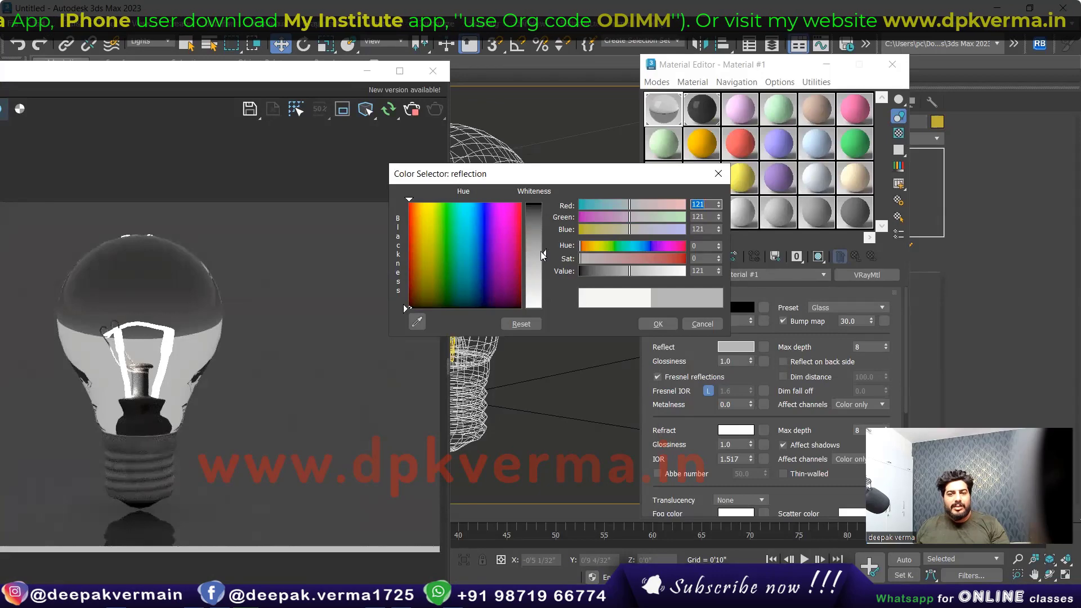
pyautogui.moveTo(542, 255); pyautogui.dragTo(545, 308)
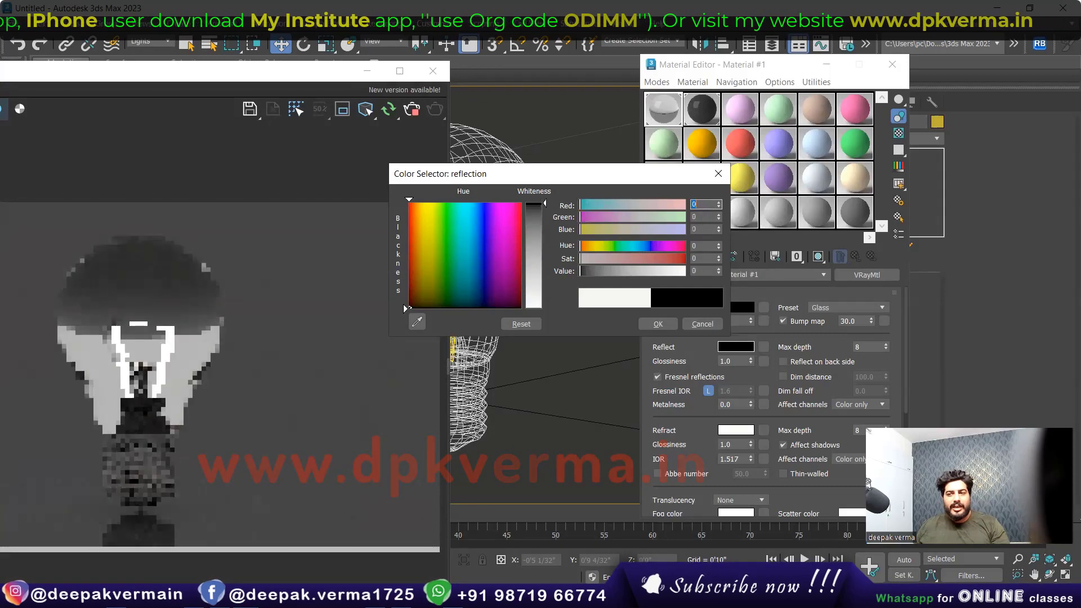
pyautogui.click(657, 325)
# Inspect the bulb render and re-enable the Lens Effects bloom/glare layer in the VFB
pyautogui.click(400, 71)
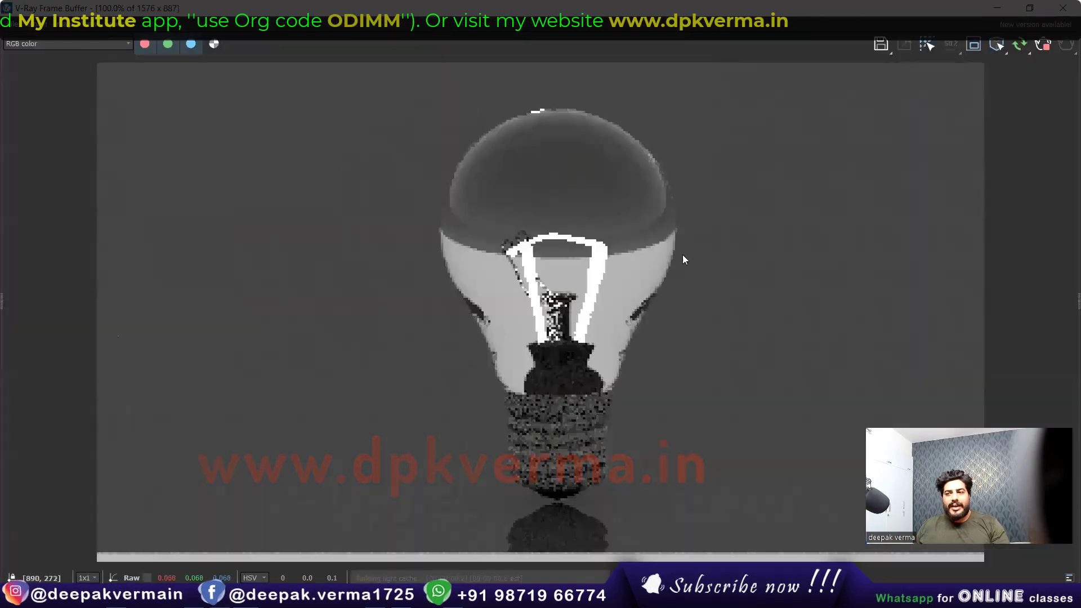
pyautogui.doubleClick(664, 7)
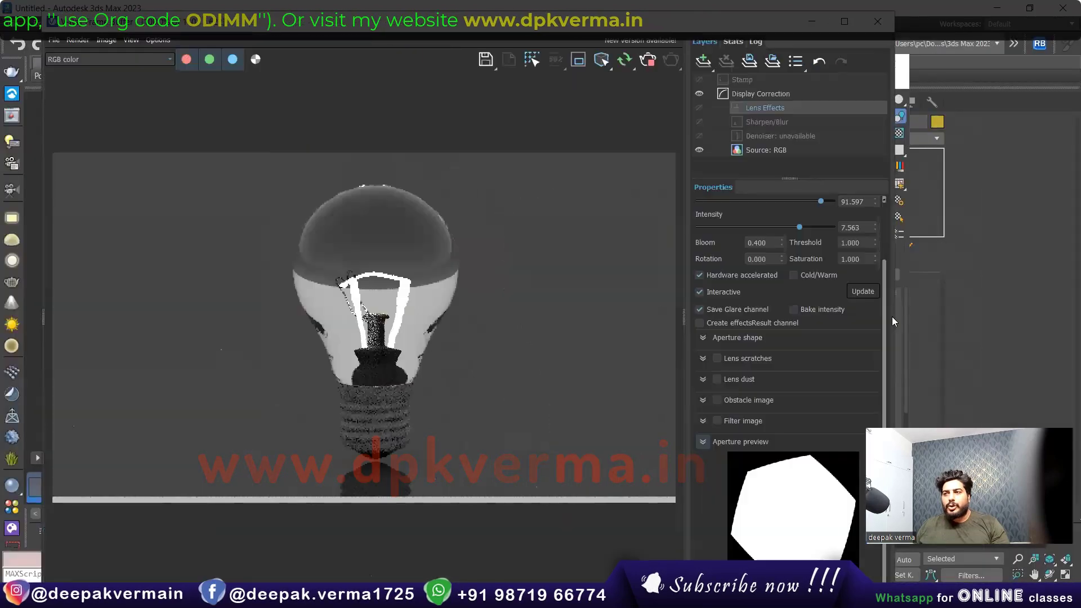
pyautogui.click(683, 99)
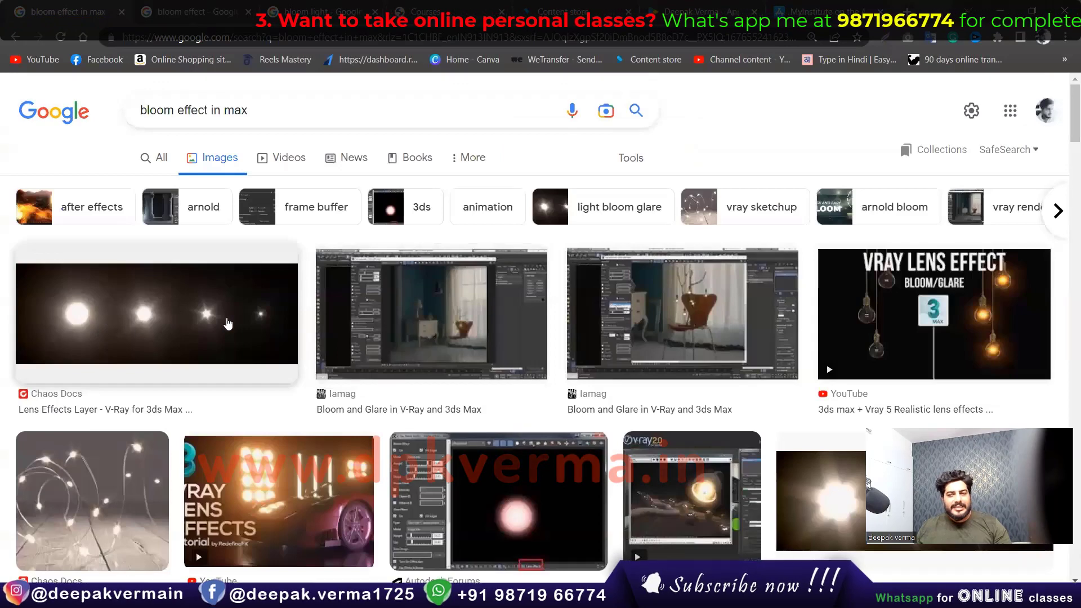
# Browse the 'bloom effect in max' image results, then minimize Chrome to return to the render
pyautogui.scroll(-1, 723, 324)
pyautogui.scroll(-5, 853, 265)
pyautogui.scroll(4, 998, 276)
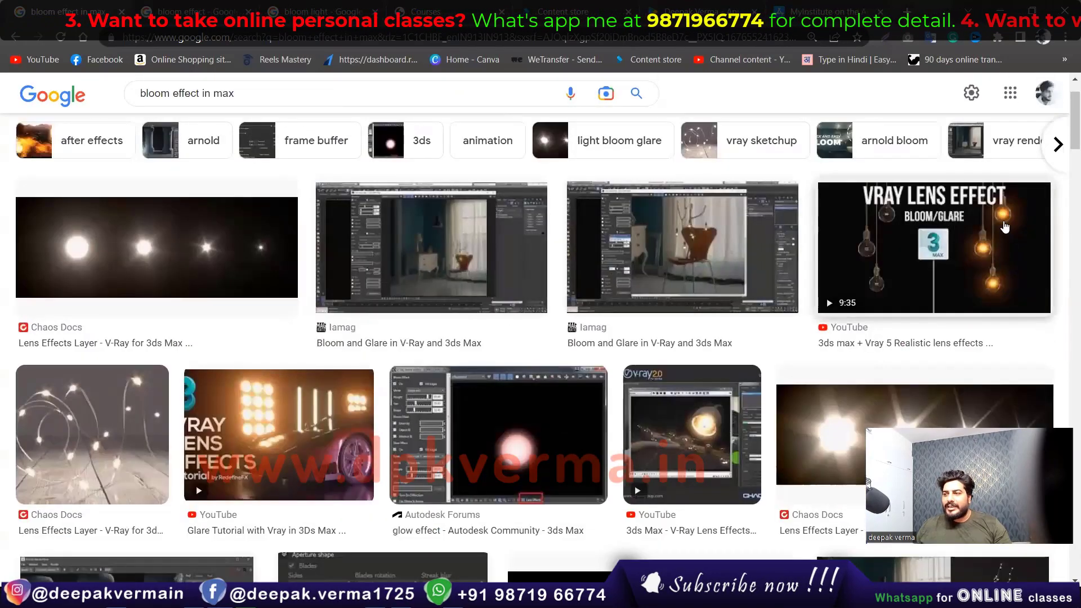
pyautogui.scroll(-3, 1001, 248)
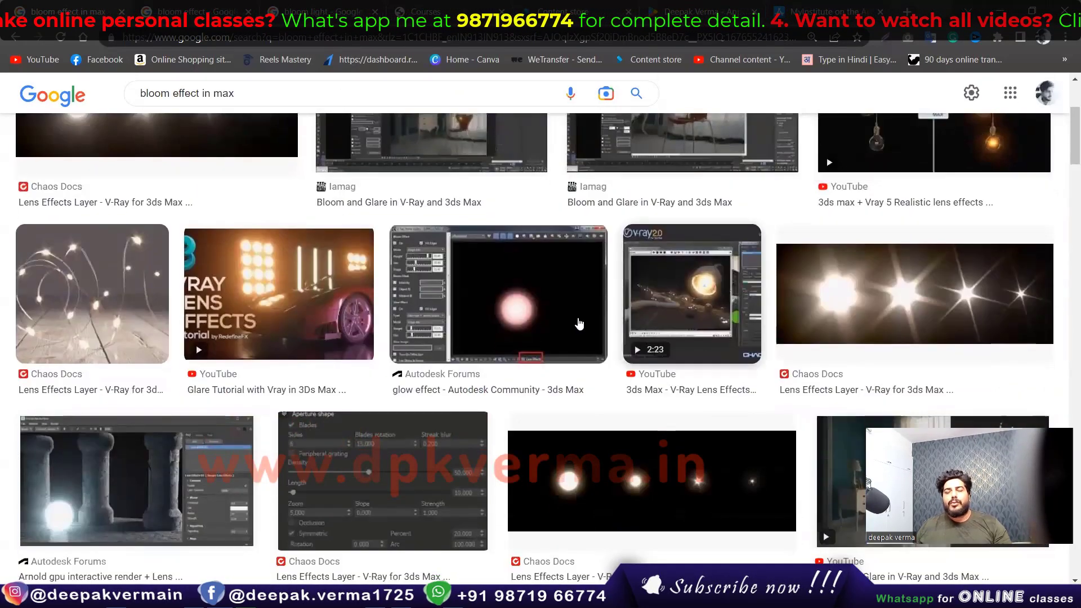
pyautogui.scroll(-3, 578, 323)
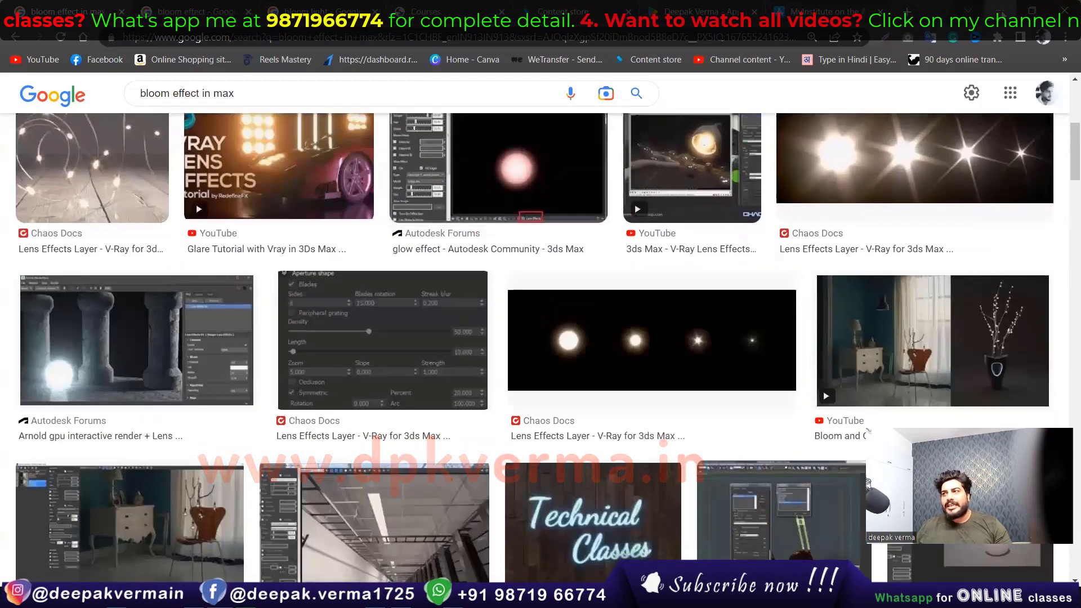
pyautogui.press('super+Down')
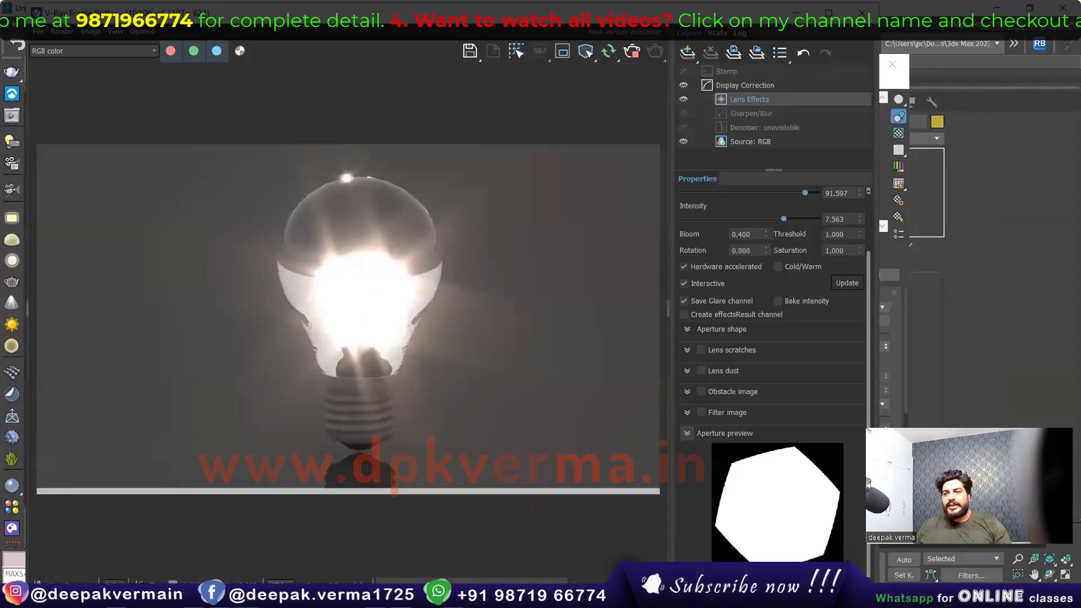
# Set the filament VRayLight colour to pure red (255,0,0) and view the render
pyautogui.press('super+Down')
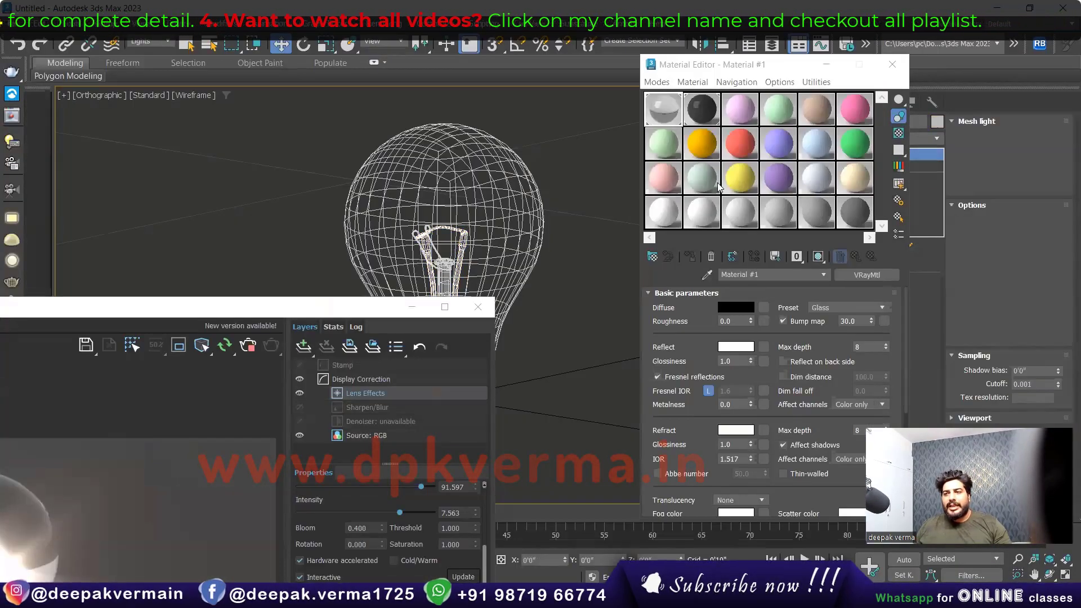
pyautogui.moveTo(792, 71); pyautogui.dragTo(576, 72)
pyautogui.click(895, 403)
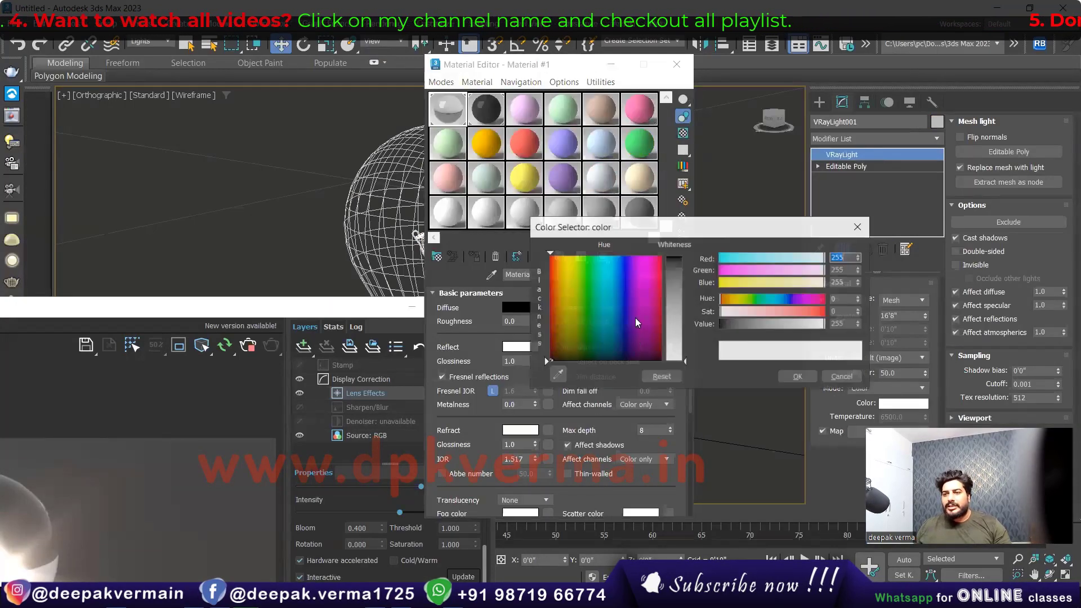
pyautogui.moveTo(653, 289); pyautogui.dragTo(661, 257)
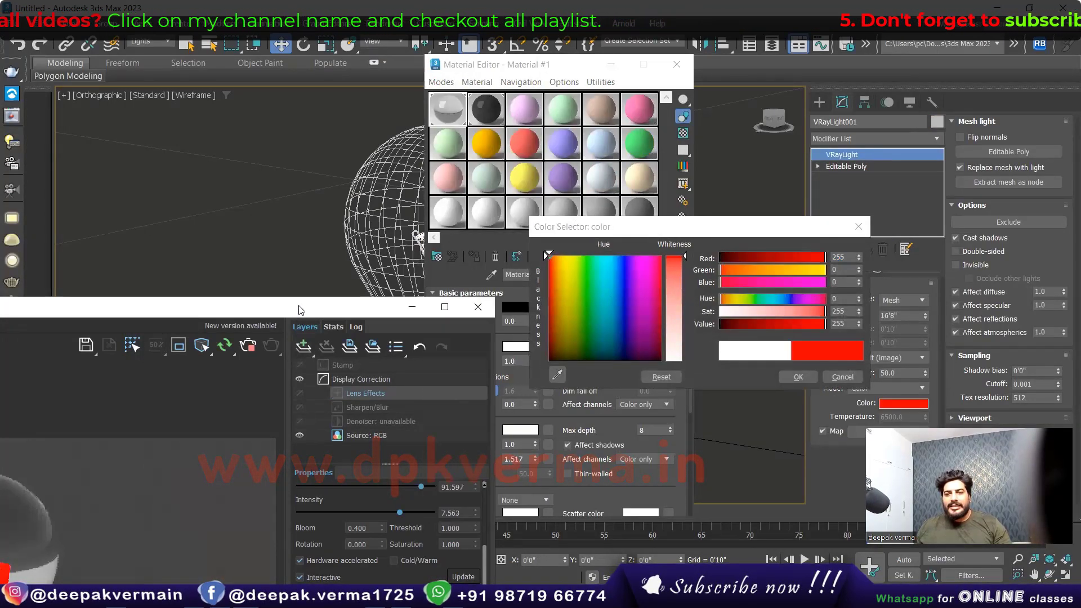
pyautogui.press('super+Up')
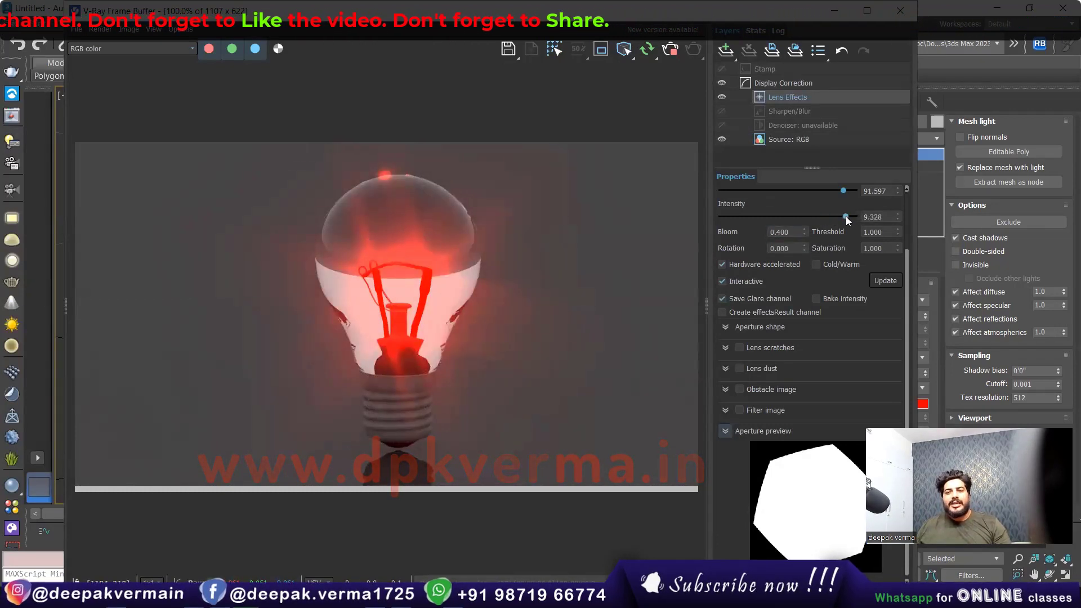
# Set the VFB Lens Effects glare Size to 100 for a wider red glow
pyautogui.moveTo(843, 191); pyautogui.dragTo(855, 191)
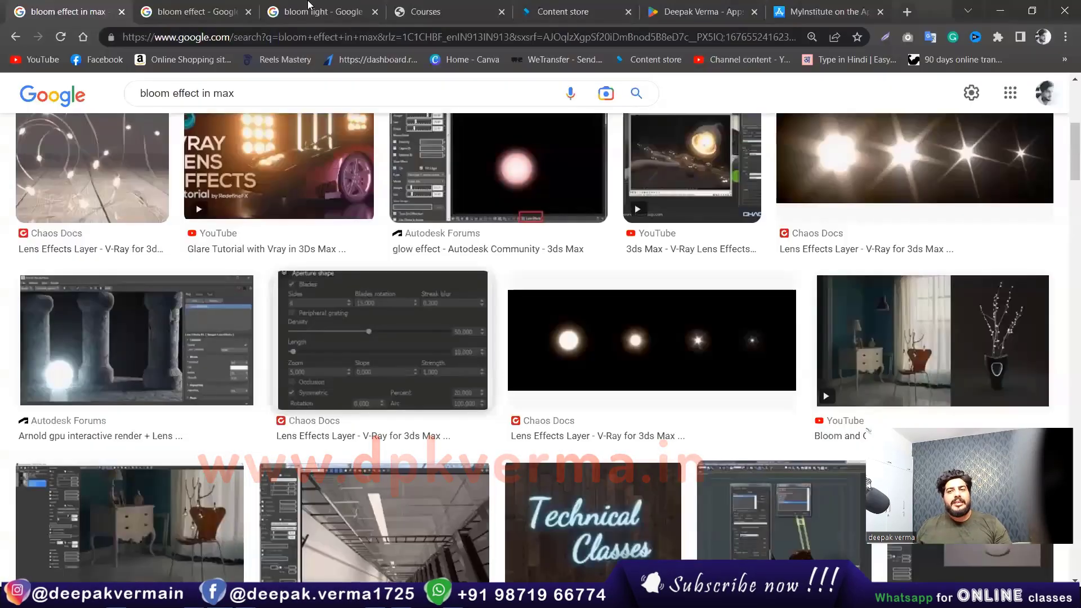
# Browse the course store's All My Courses listing down and back to the sub-categories at top
pyautogui.click(309, 7)
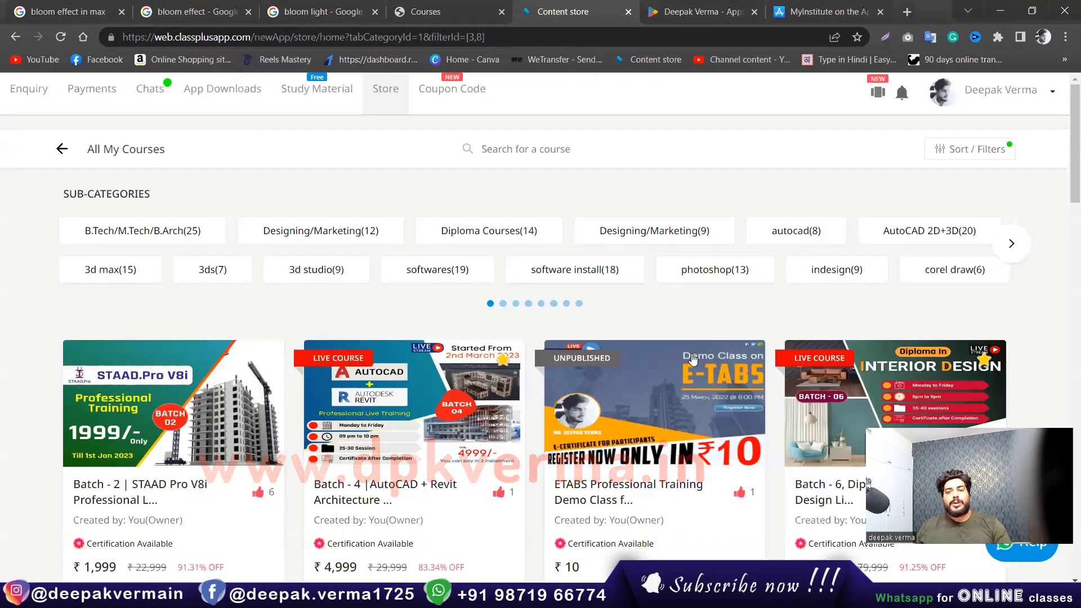
pyautogui.scroll(-6, 692, 359)
pyautogui.scroll(-5, 692, 359)
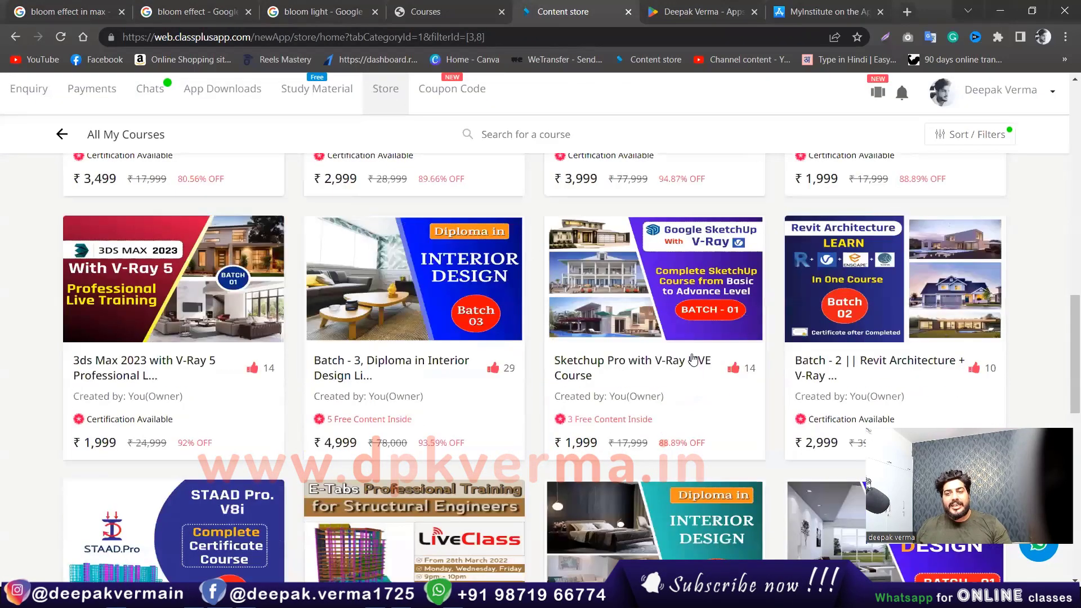
pyautogui.scroll(-5, 692, 359)
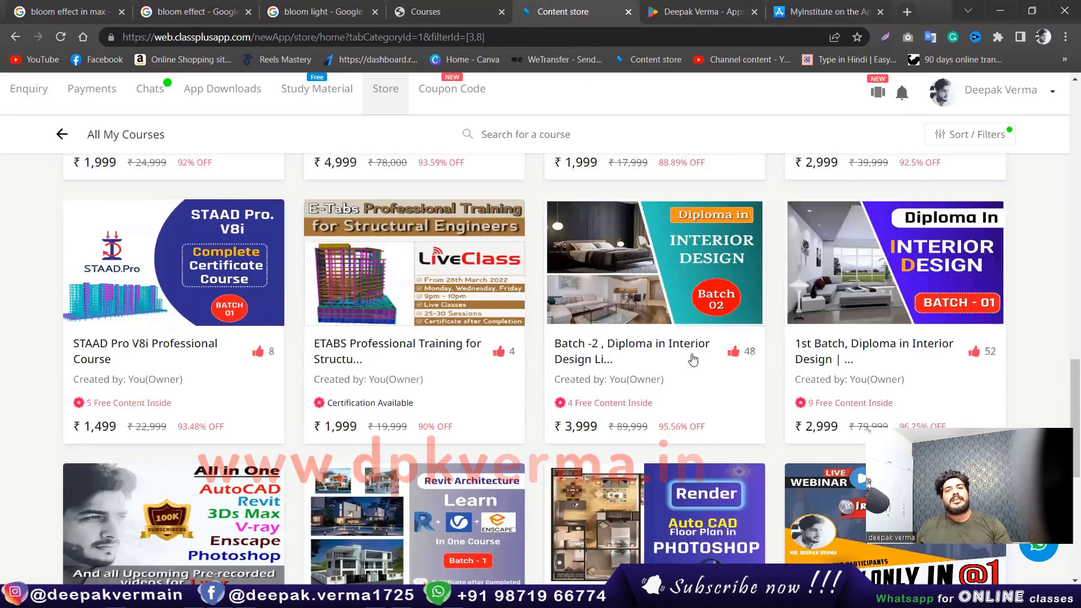
pyautogui.scroll(5, 692, 359)
pyautogui.scroll(5, 692, 359)
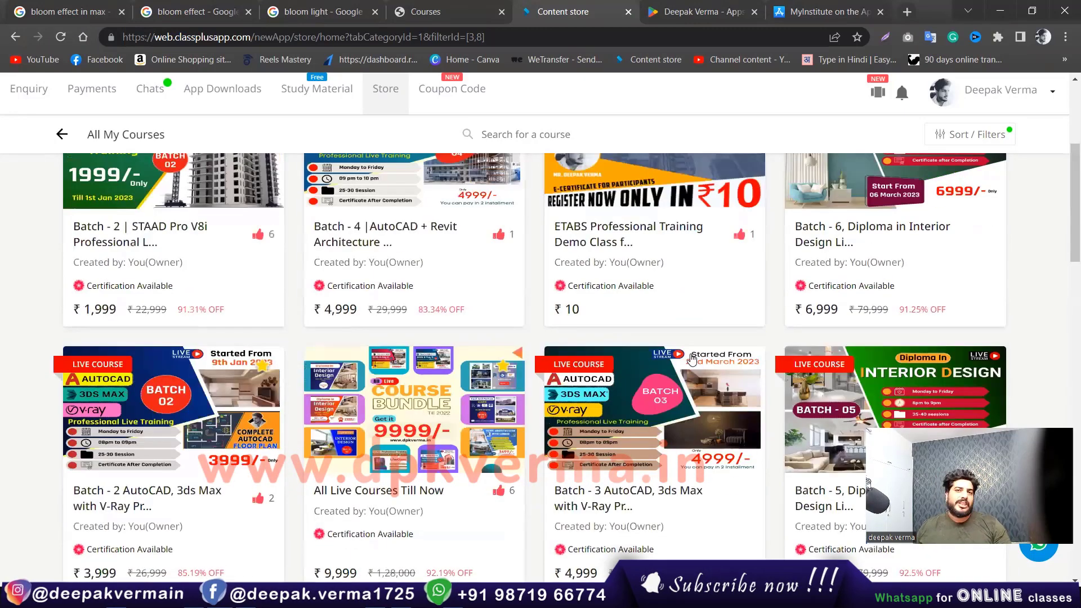
pyautogui.scroll(5, 692, 359)
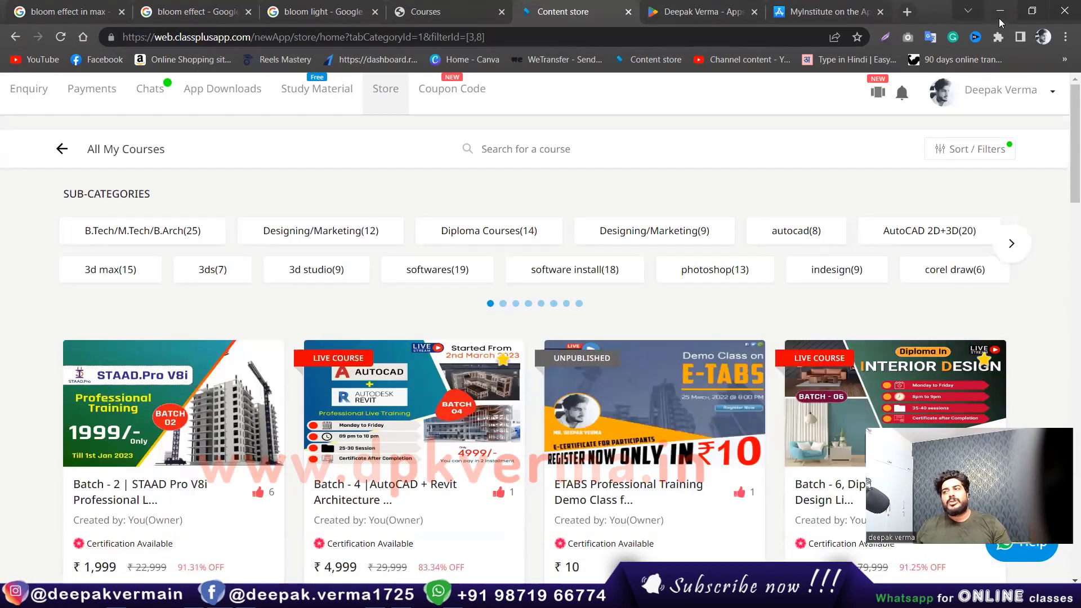